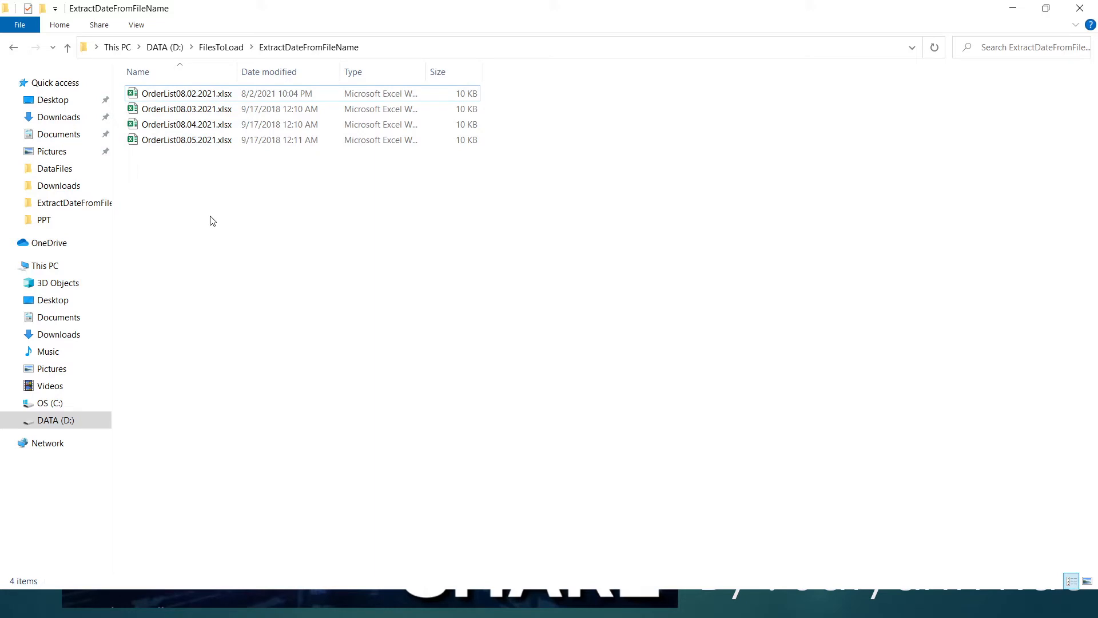
Switch to SQL Server Management Studio and examine the FileDate values of the 08.03.2021 rows in the query results
key("alt+Tab")
key("alt+Tab")
key("alt+Tab")
key("alt+Tab")
key("alt+Tab")
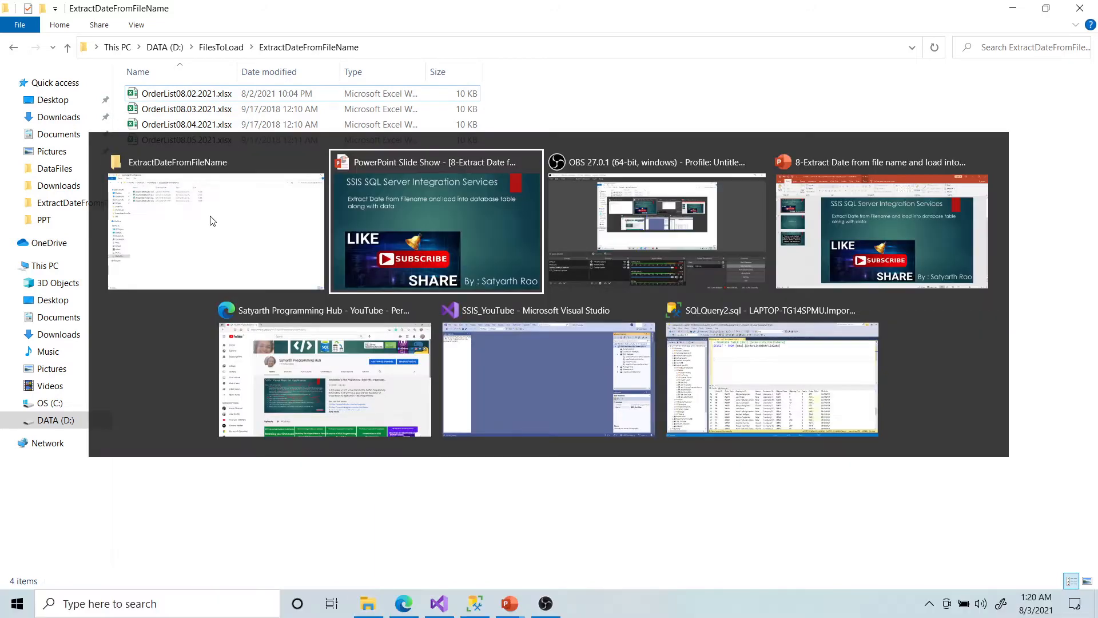
key("alt+Tab")
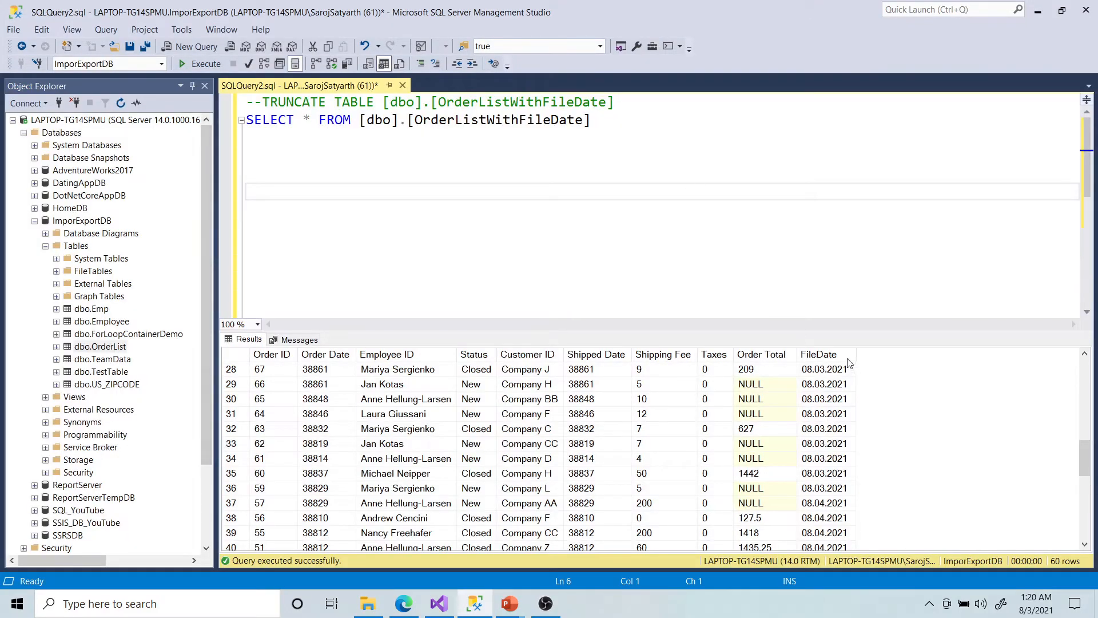
left_click(831, 376)
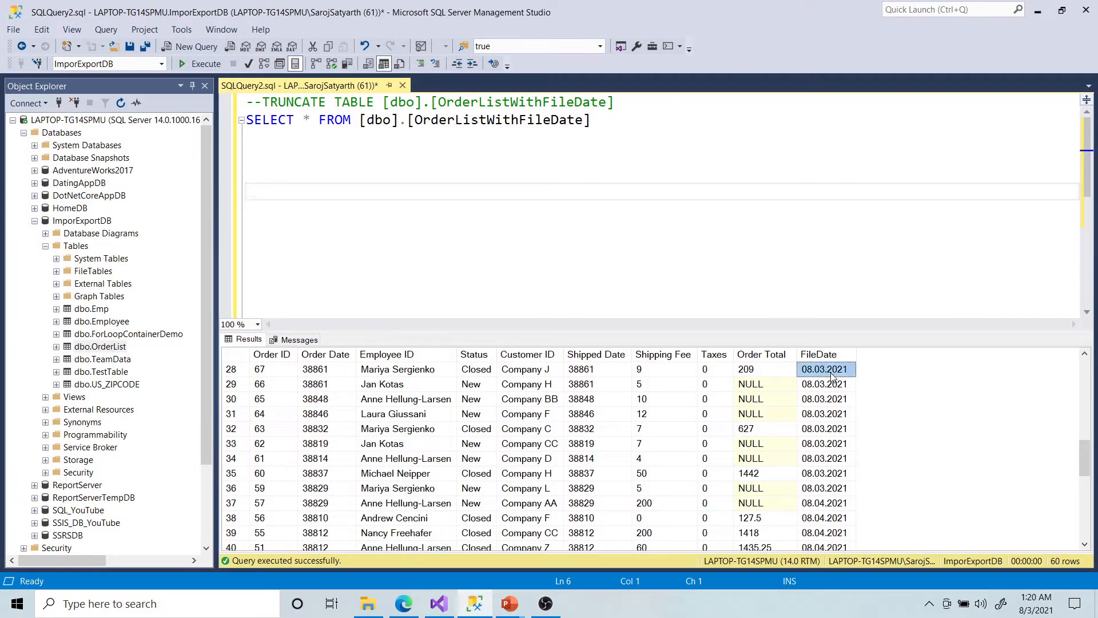
key("shift+Down")
key("shift+Down")
key("shift+Down")
key("shift+Down")
key("shift+Down")
key("shift+Down")
key("shift+Down")
key("shift+Down")
key("shift+Down")
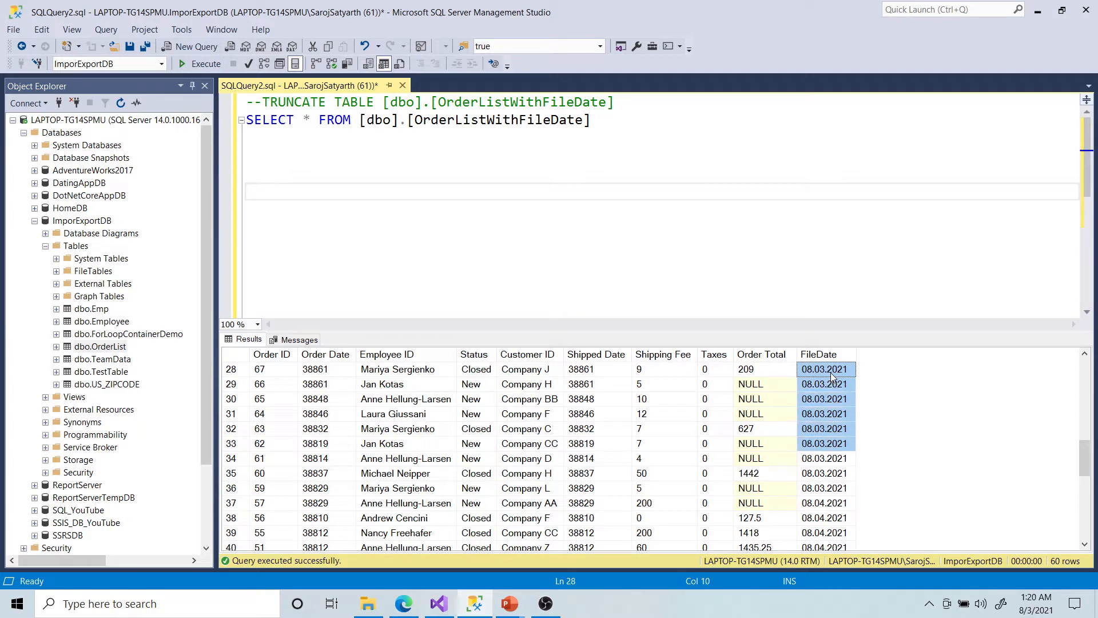
key("shift+Up")
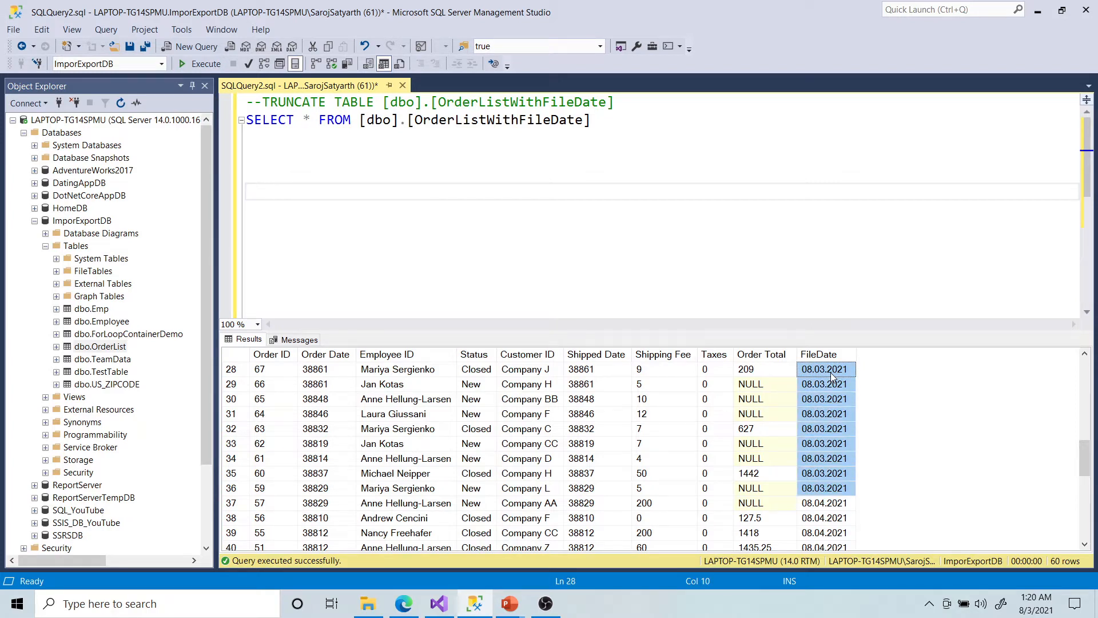
Review the complete 08.03.2021 records and the first 08.04.2021 rows that follow them in the results
key("shift+Left")
key("shift+Left")
key("shift+Left")
key("shift+Left")
key("shift+Left")
key("shift+Left")
key("shift+Left")
key("shift+Left")
key("shift+Left")
key("shift+Left")
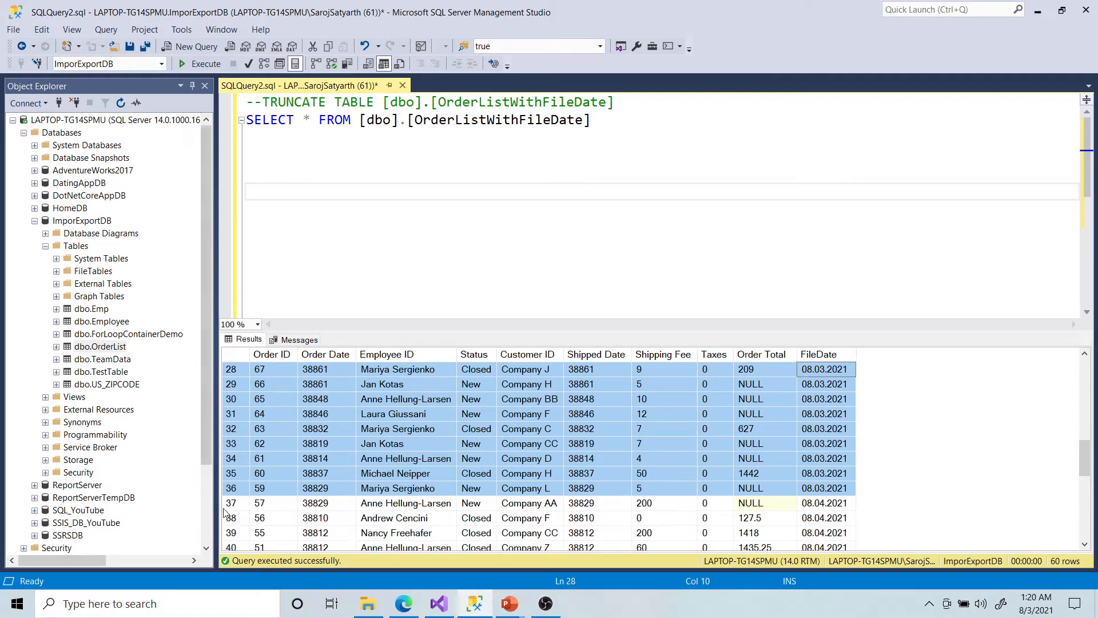
scroll(838, 518, "down", 1)
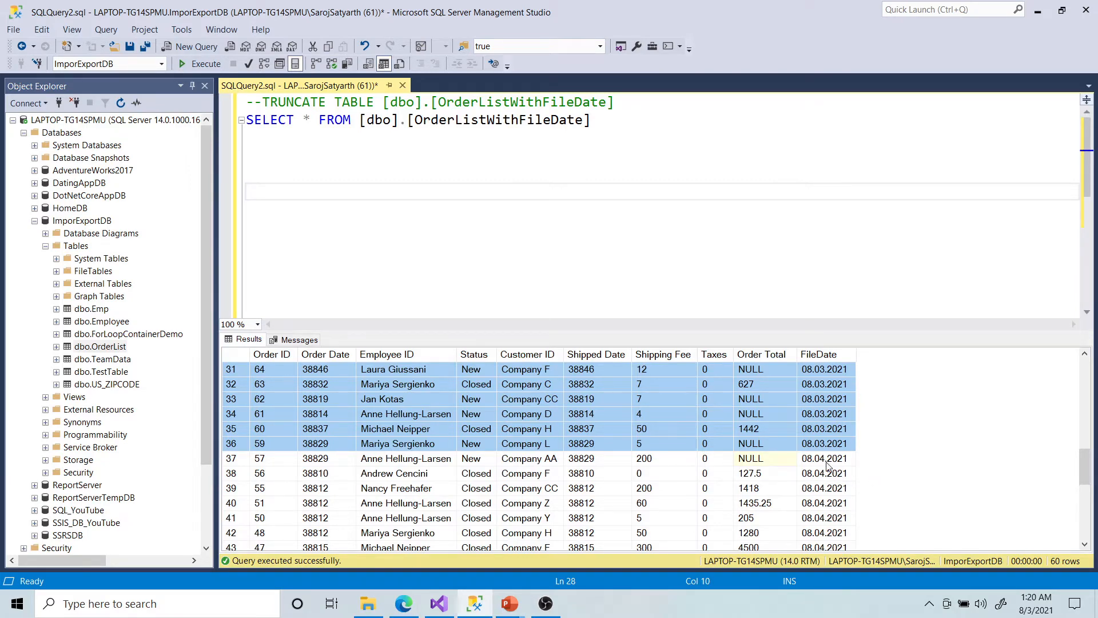
left_click(756, 461)
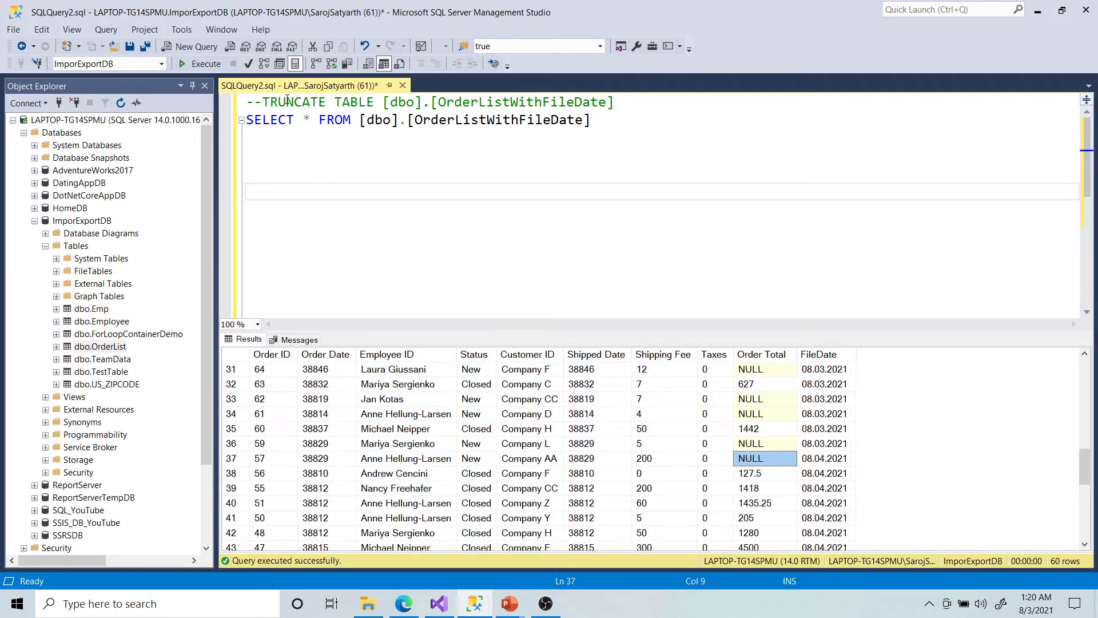
Truncate the dbo.OrderListWithFileDate table and run the SELECT query on it again
left_click_drag(263, 103, 615, 103)
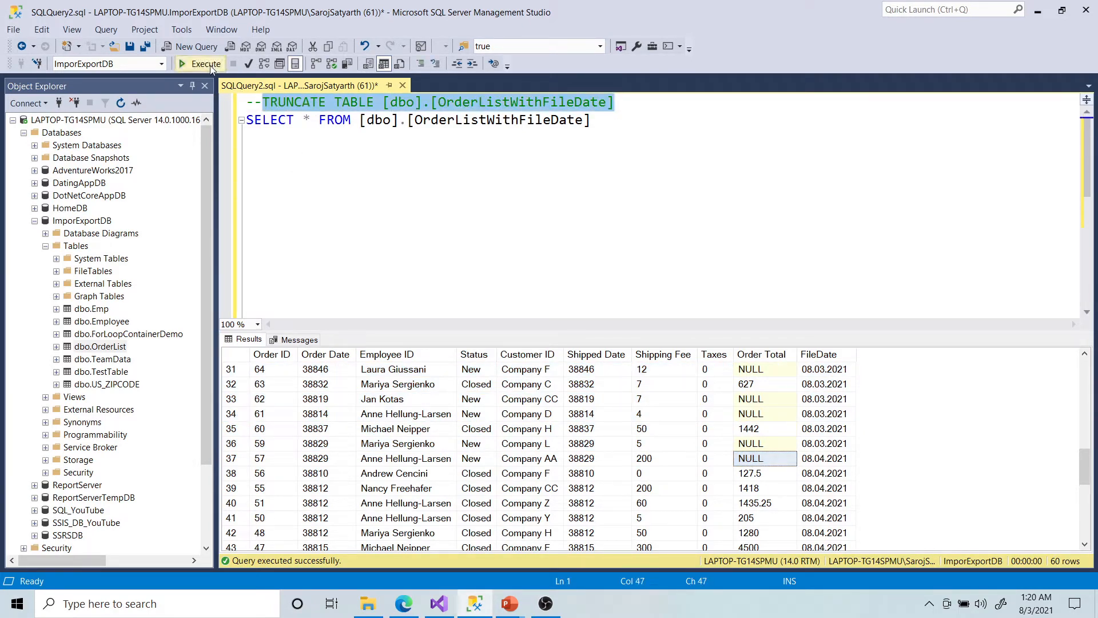
left_click(207, 65)
left_click(591, 264)
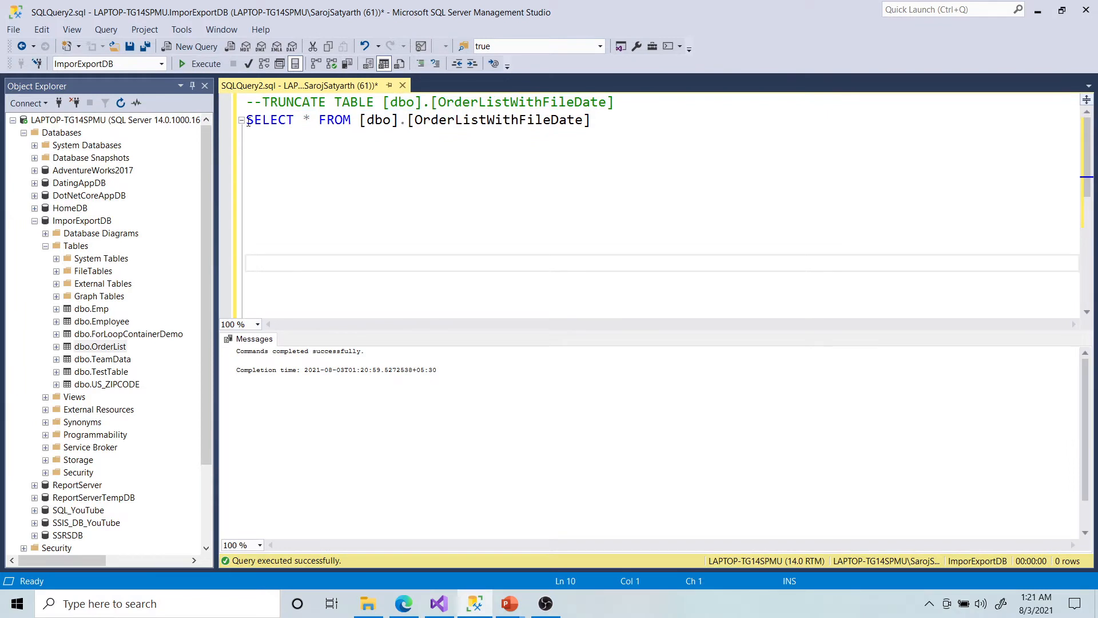
left_click_drag(248, 122, 643, 120)
left_click(200, 64)
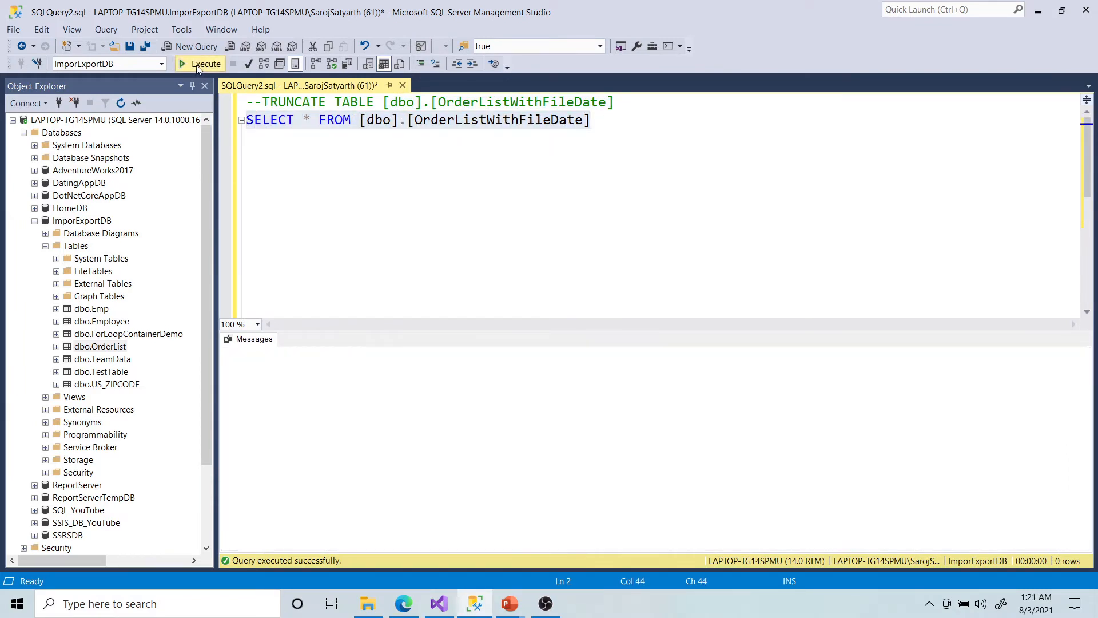
Switch to Visual Studio and create a new SSIS package in the SSIS_YouTube project
left_click(1039, 16)
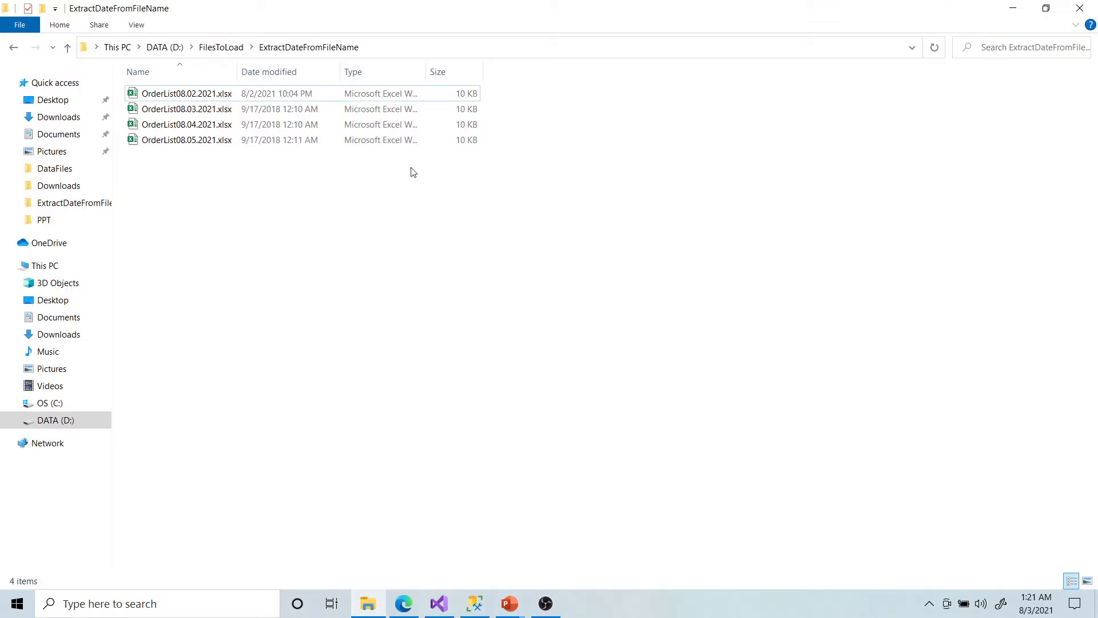
left_click(439, 604)
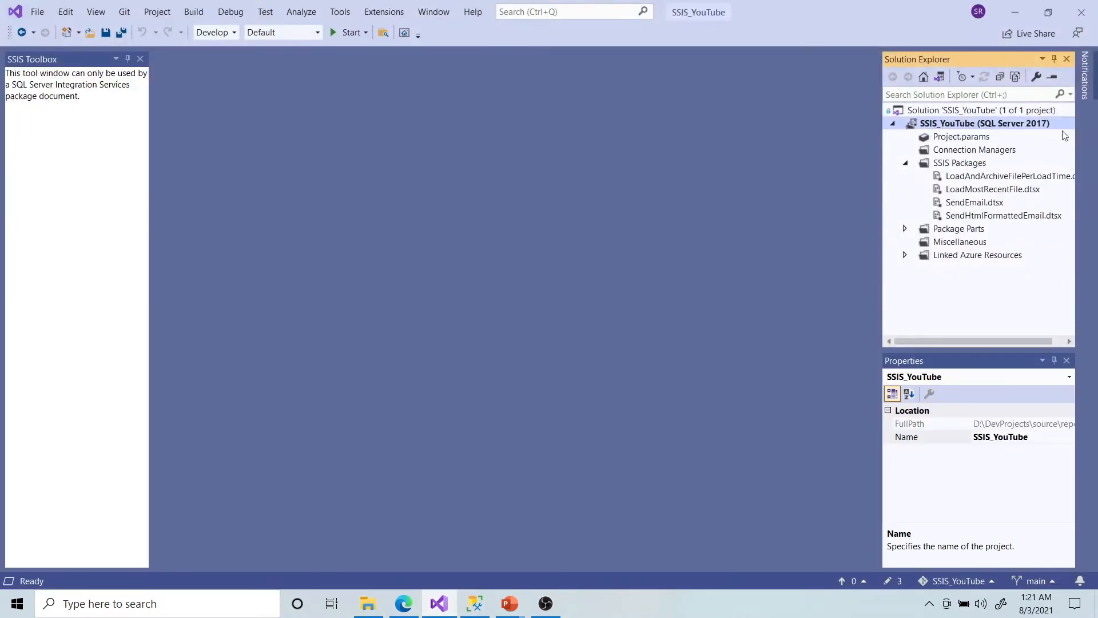
right_click(975, 164)
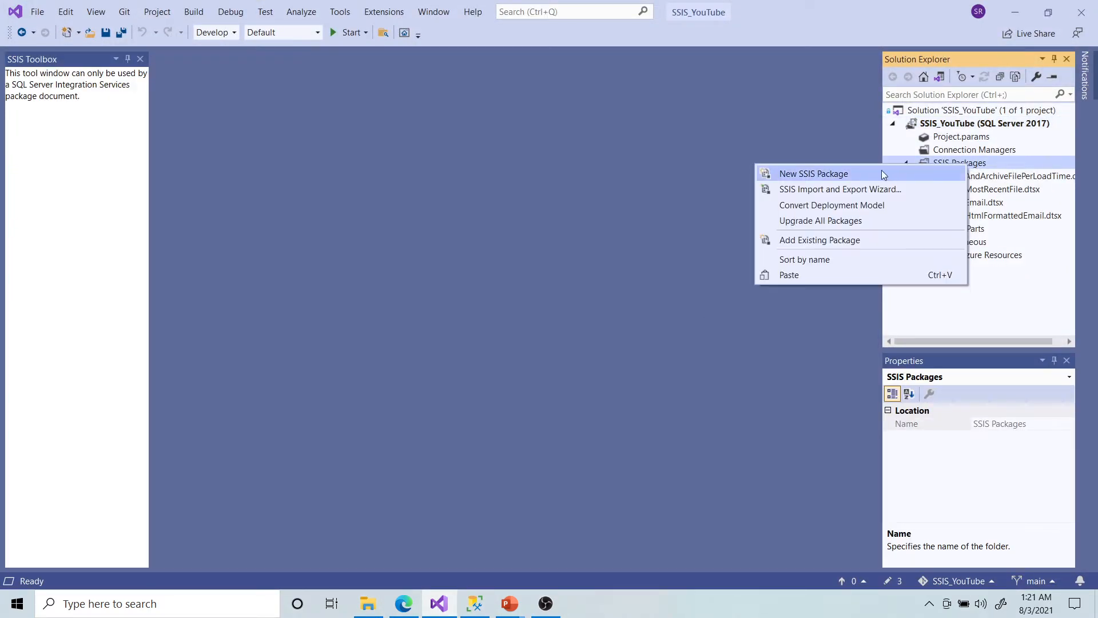
left_click(878, 172)
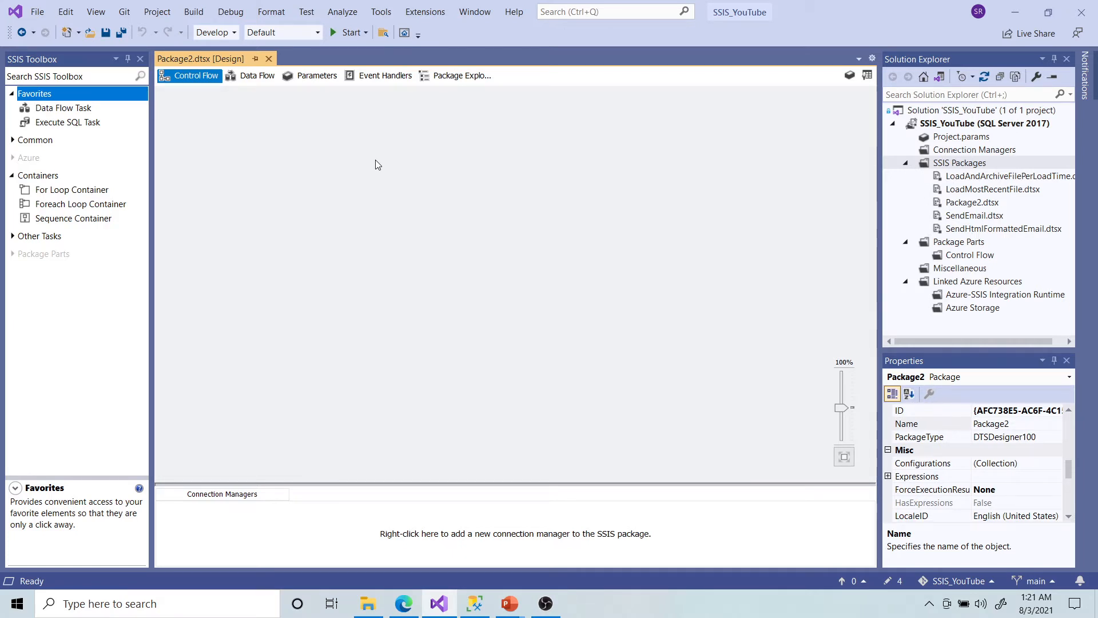
Add a Foreach Loop Container to the control flow, enlarge it and reposition it on the canvas
left_click_drag(89, 206, 414, 162)
left_click_drag(519, 218, 611, 283)
left_click_drag(472, 161, 429, 153)
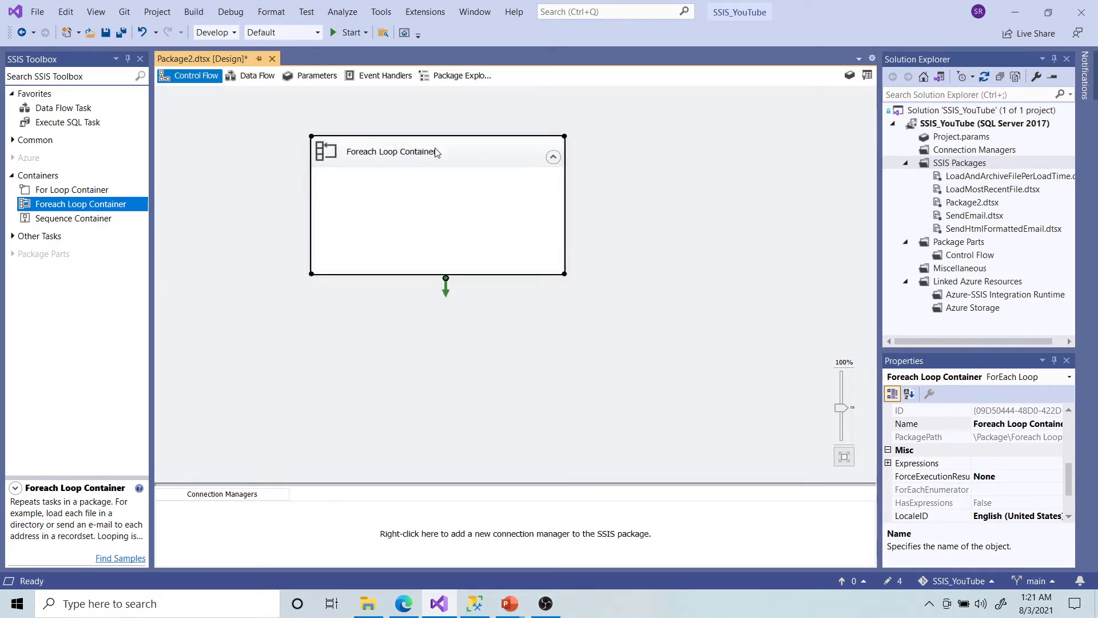
Create a package variable named SourceFolderPath with the data type String
right_click(631, 194)
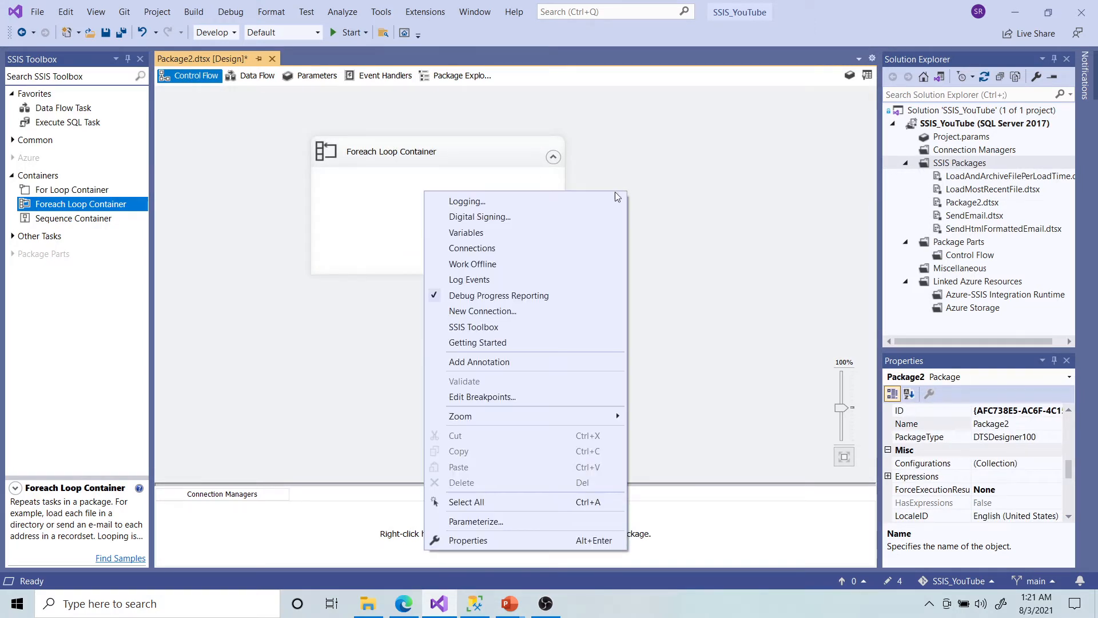
left_click(502, 233)
left_click(135, 417)
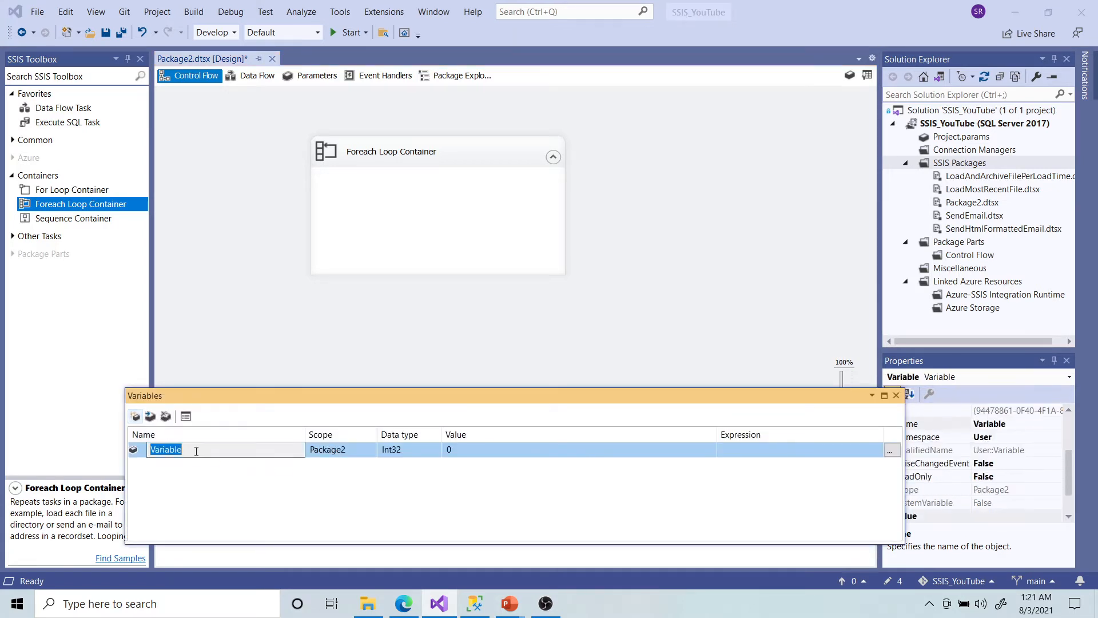
type("SourceFolderPath")
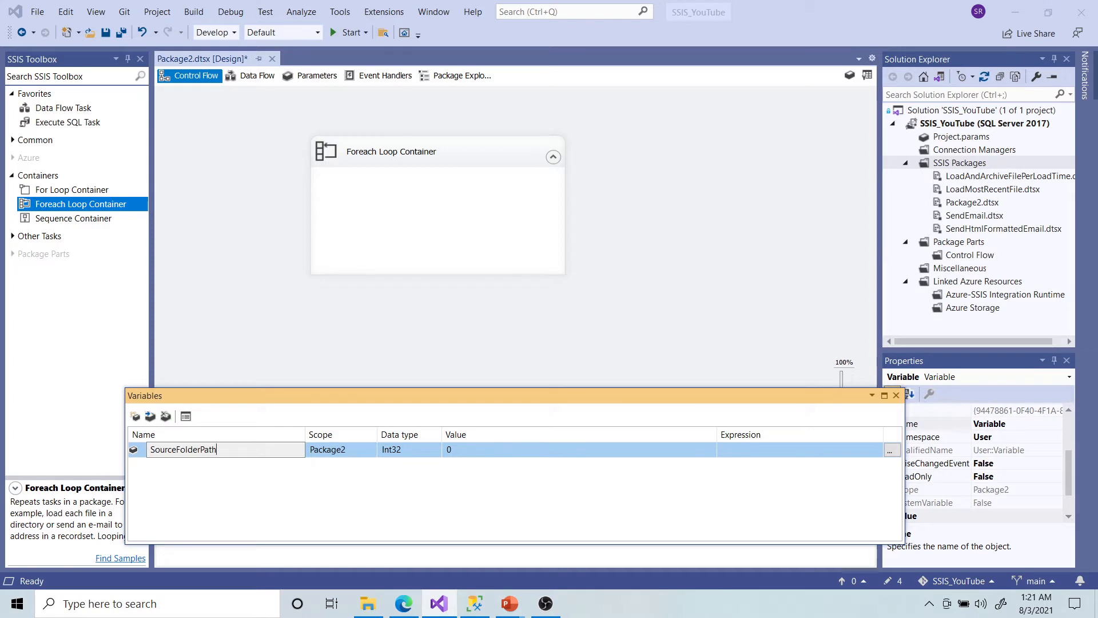
left_click(393, 450)
left_click(436, 451)
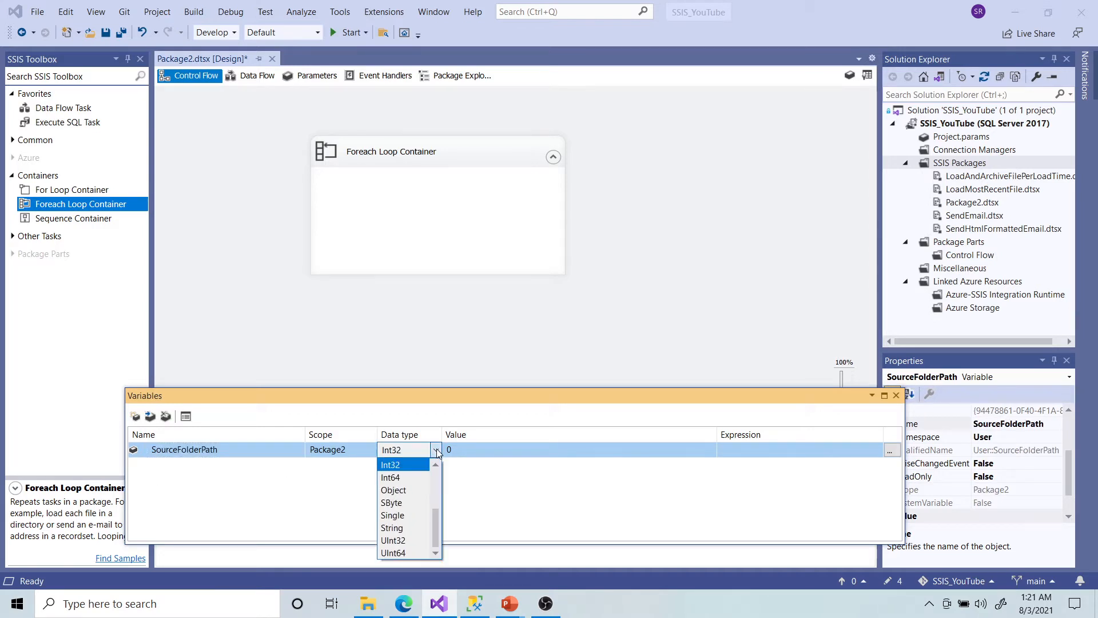
left_click(410, 527)
Set the SourceFolderPath value to D:\FilesToLoad\ExtractDateFromFileName\, copying the folder path from File Explorer
left_click(368, 603)
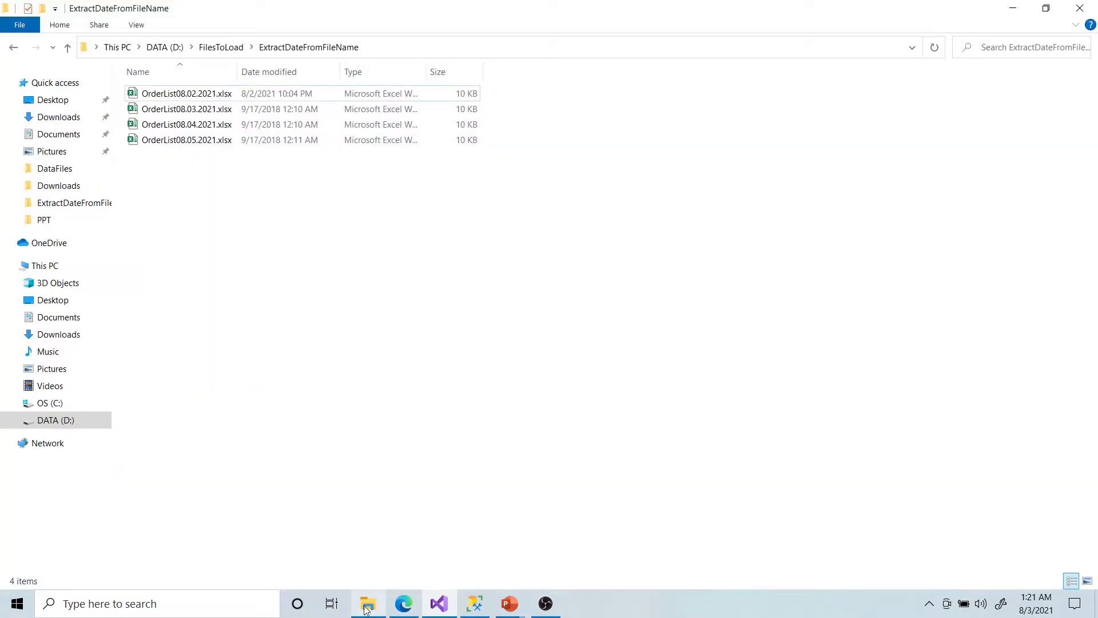
left_click(396, 46)
key("ctrl+c")
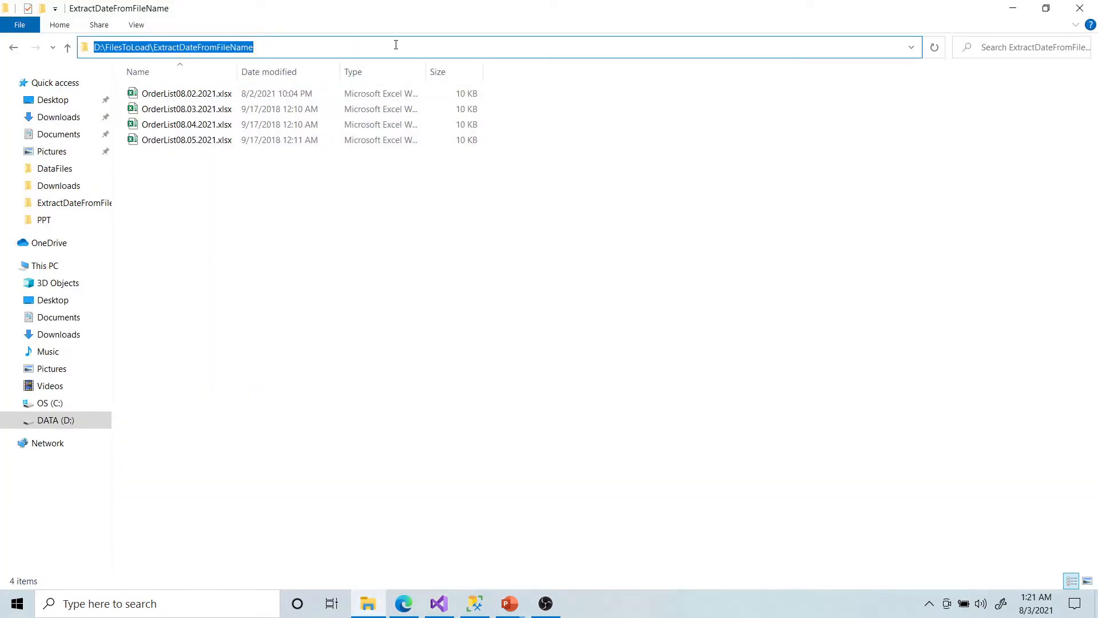
key("alt+Tab")
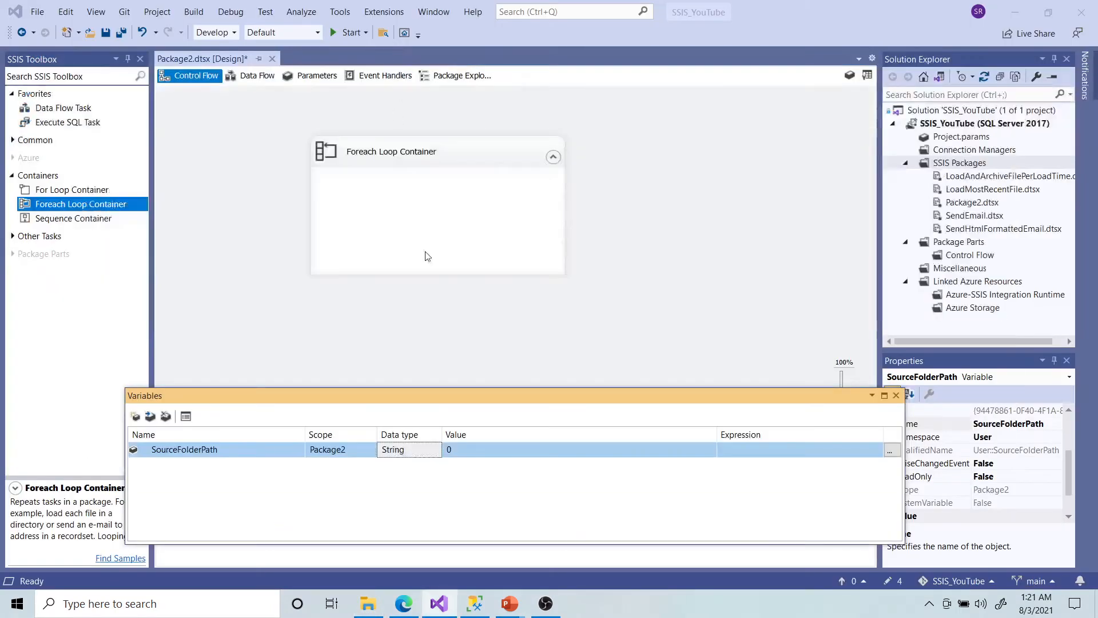
left_click(489, 452)
key("ctrl+v")
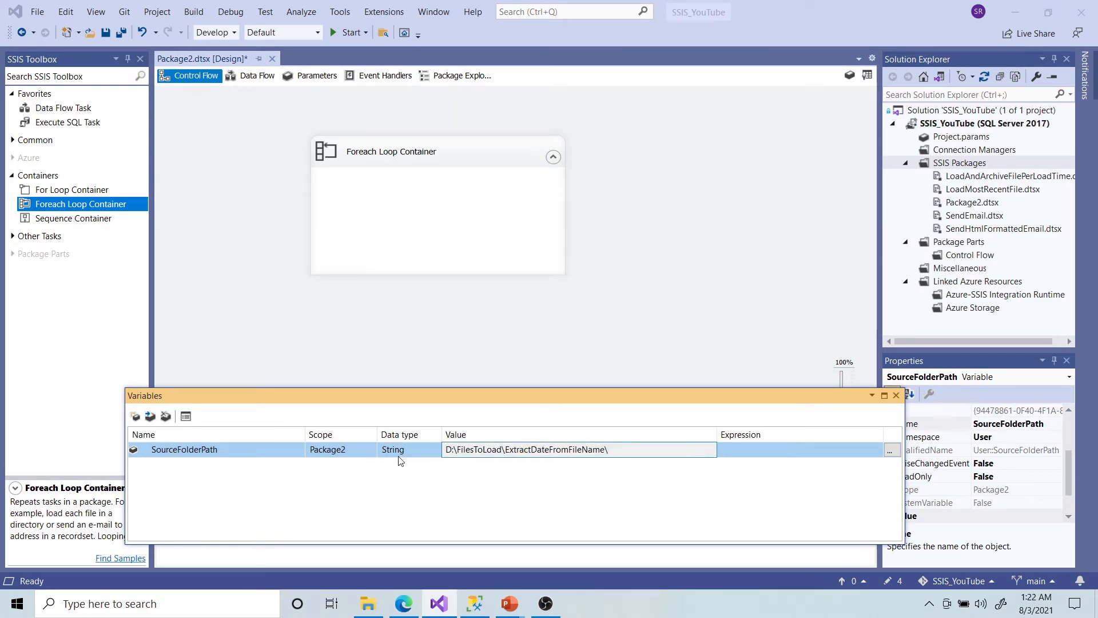
key("Return")
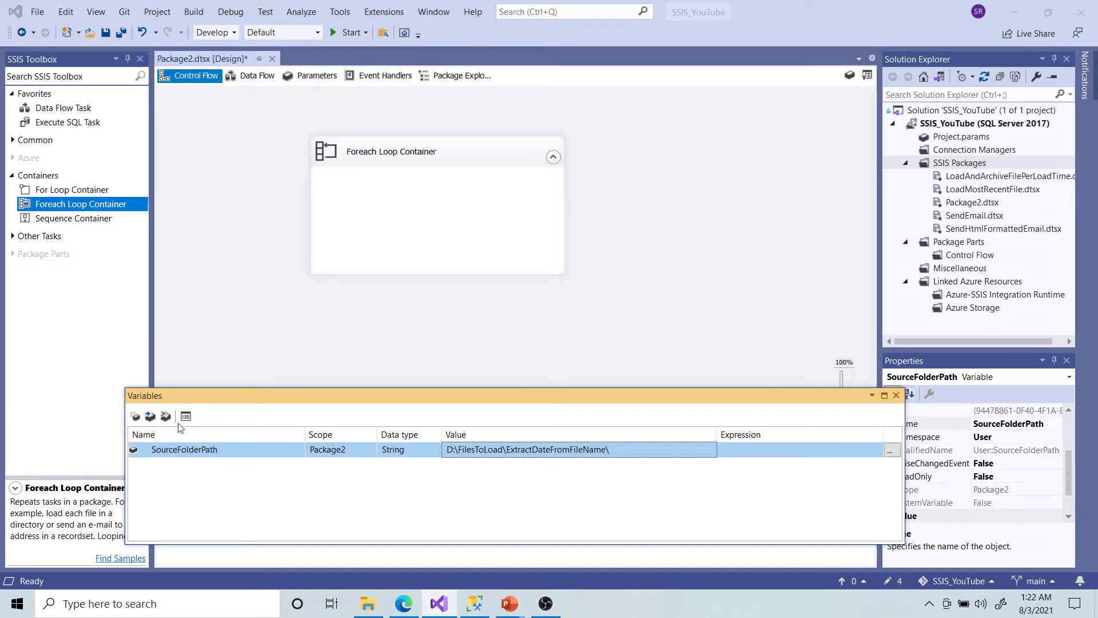
left_click(896, 396)
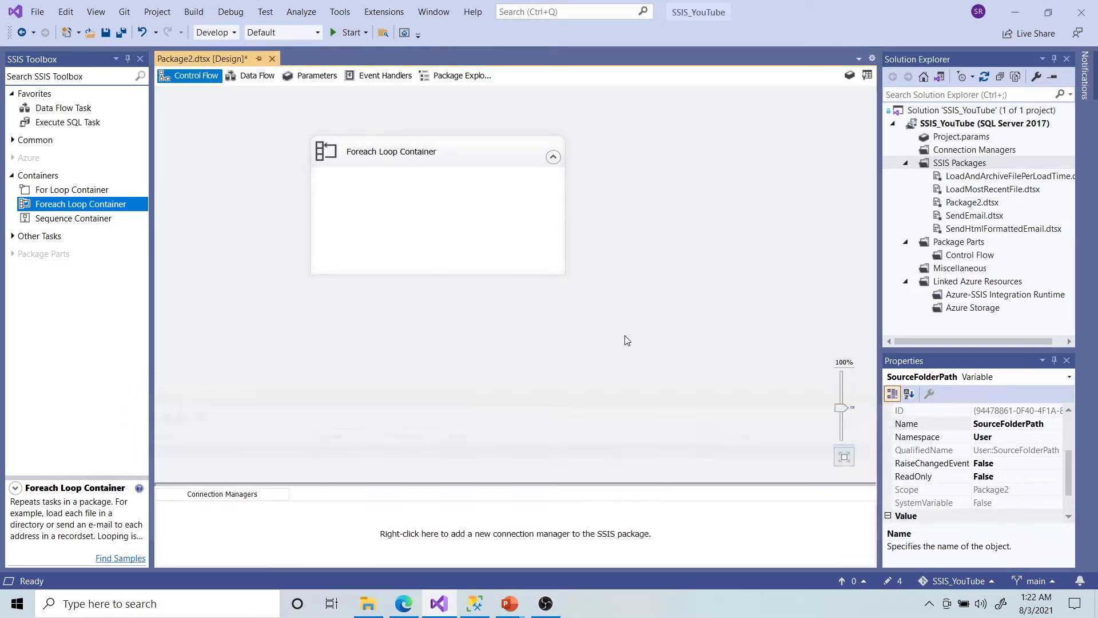
Set the Foreach Loop Container's collection enumerator to Foreach File Enumerator
left_click(483, 154)
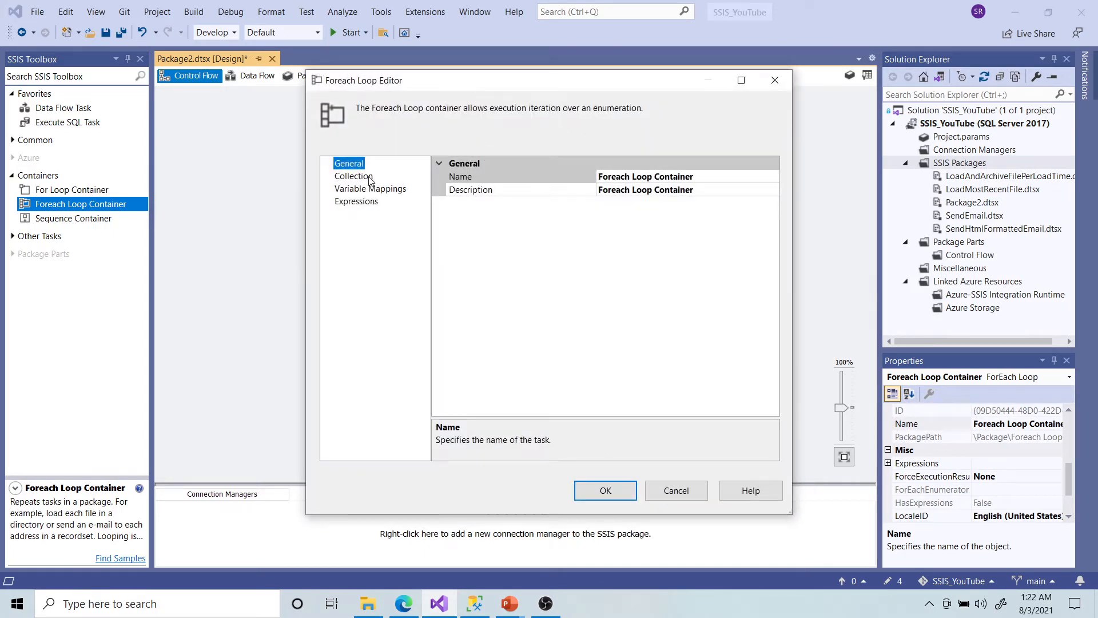
left_click(366, 177)
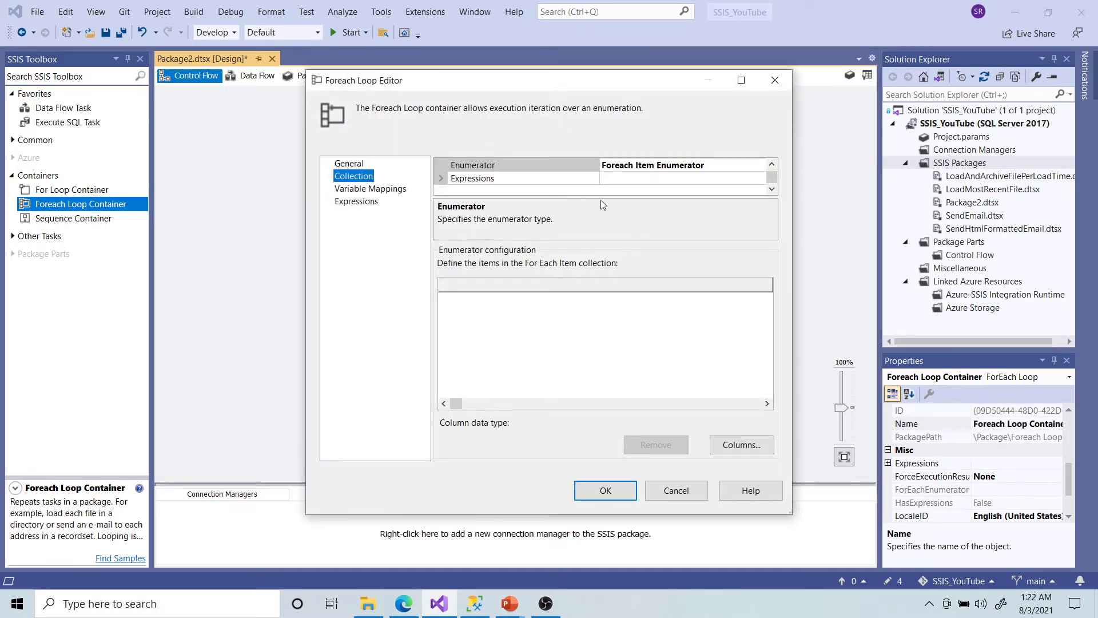
left_click(726, 177)
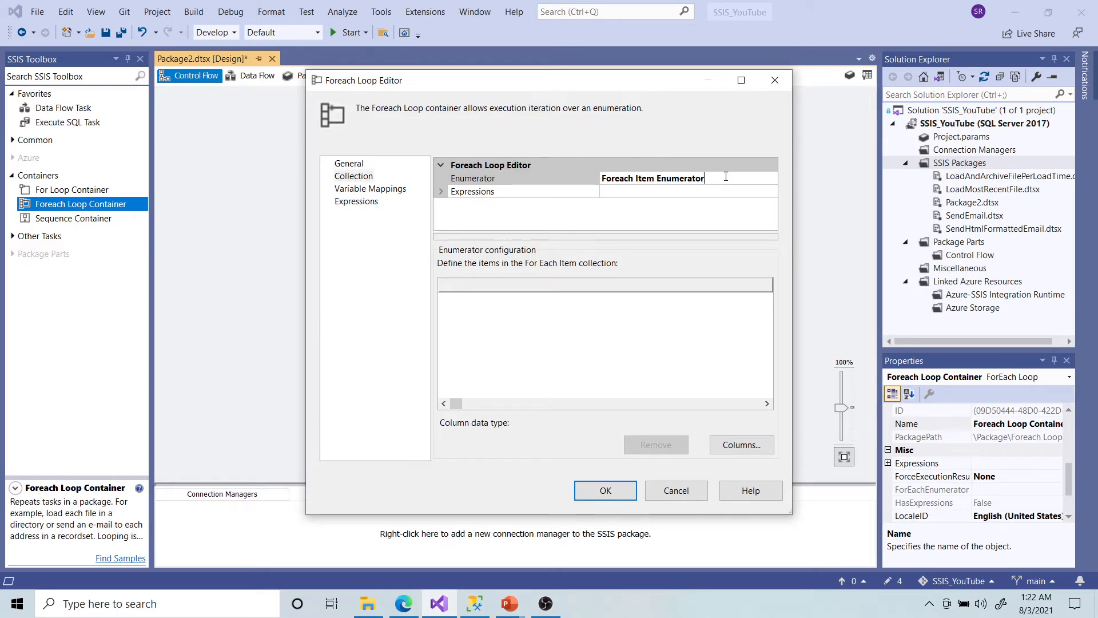
left_click(772, 178)
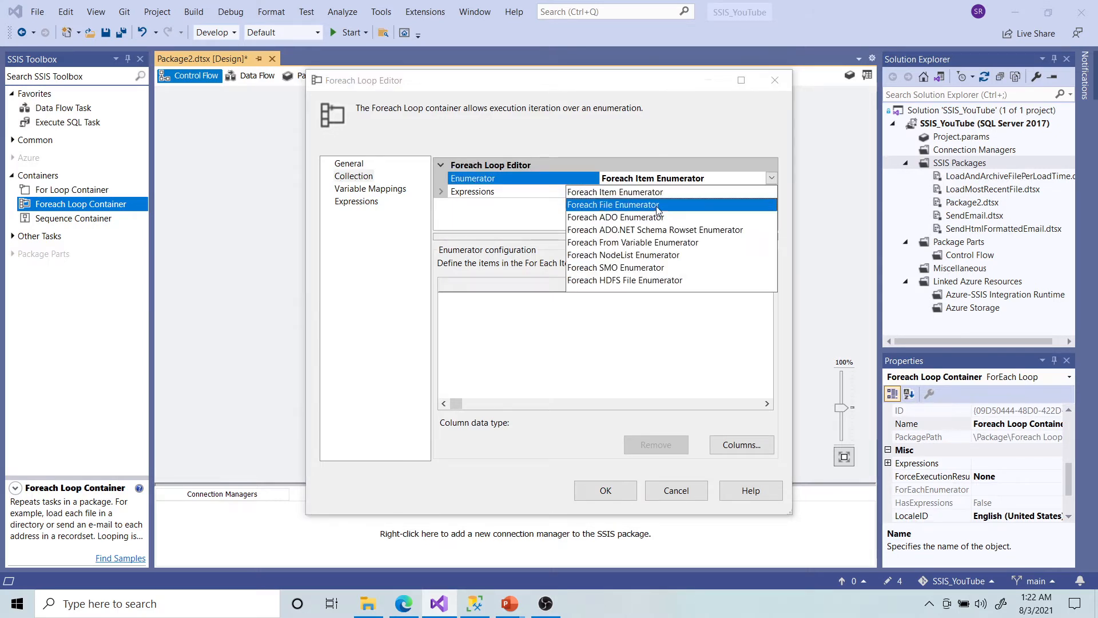
left_click(658, 206)
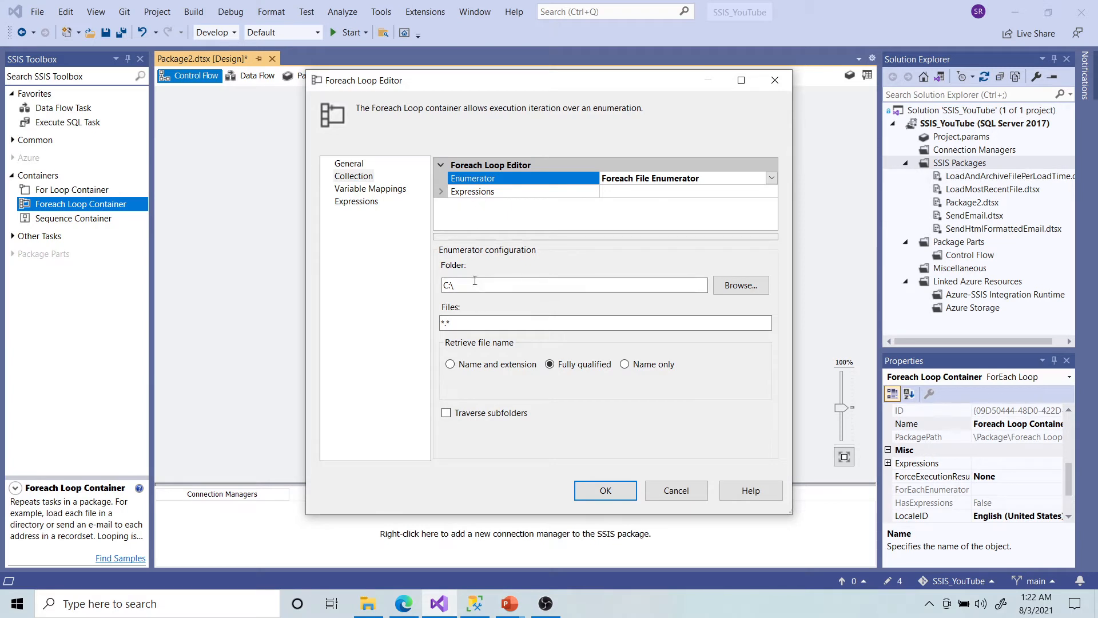
Add a property expression to the file enumerator that sets Directory to @[User::SourceFolderPath], evaluating the expression before accepting it
left_click(453, 194)
left_click(771, 192)
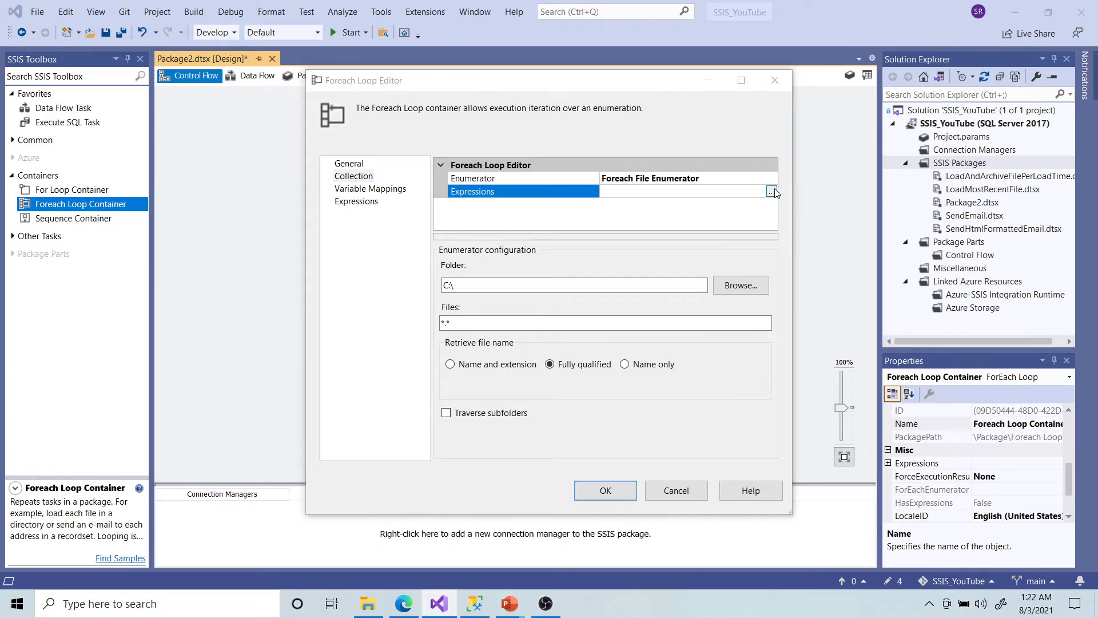
left_click(467, 236)
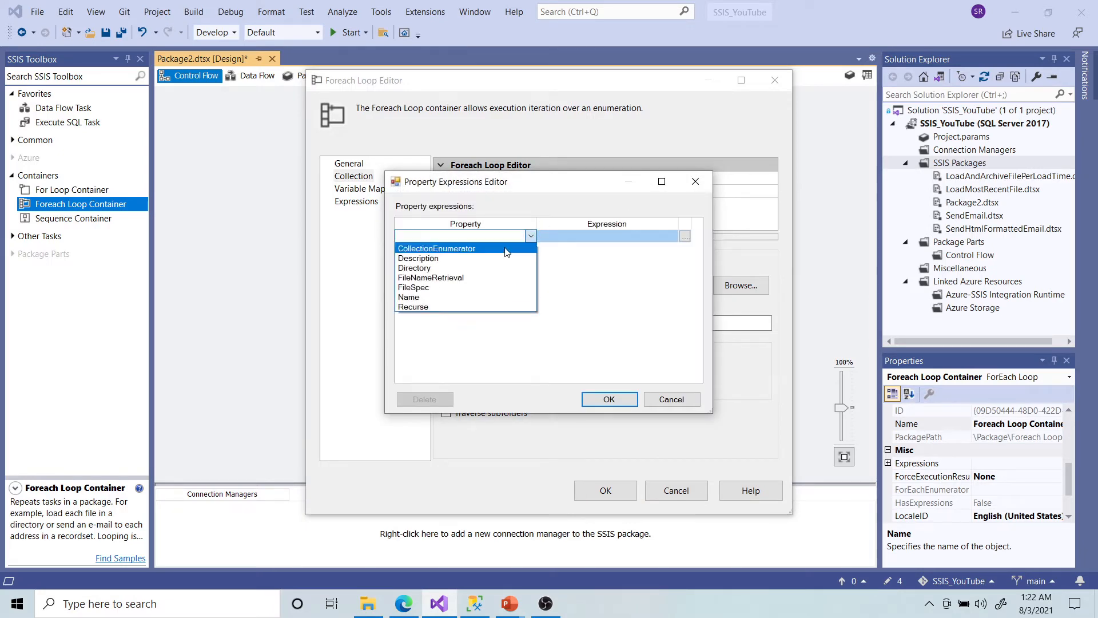
left_click(529, 266)
left_click(685, 236)
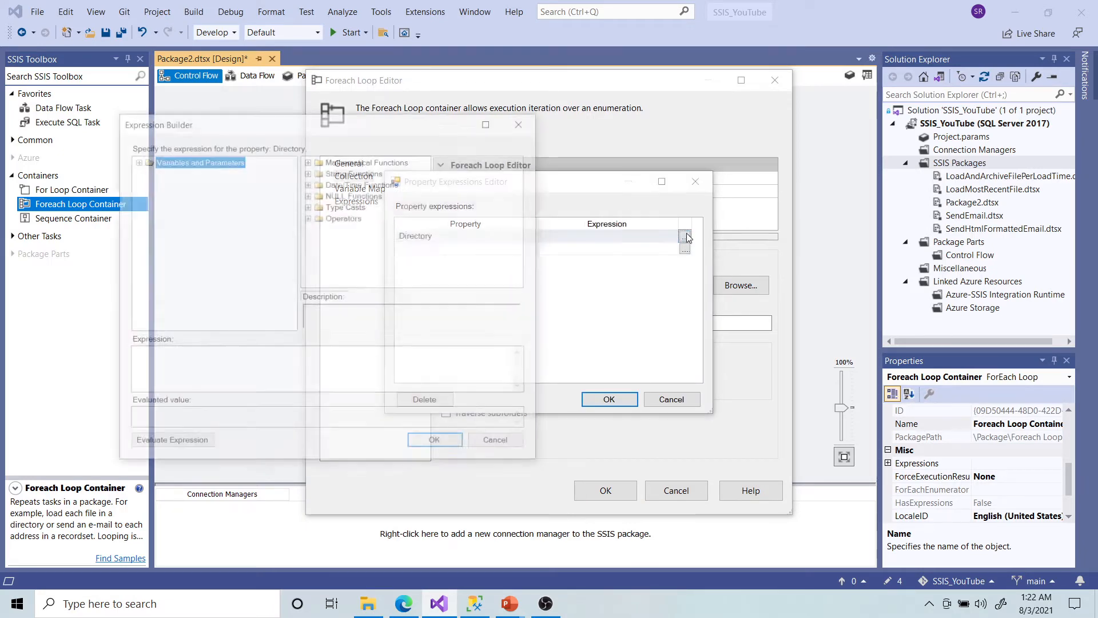
left_click(135, 160)
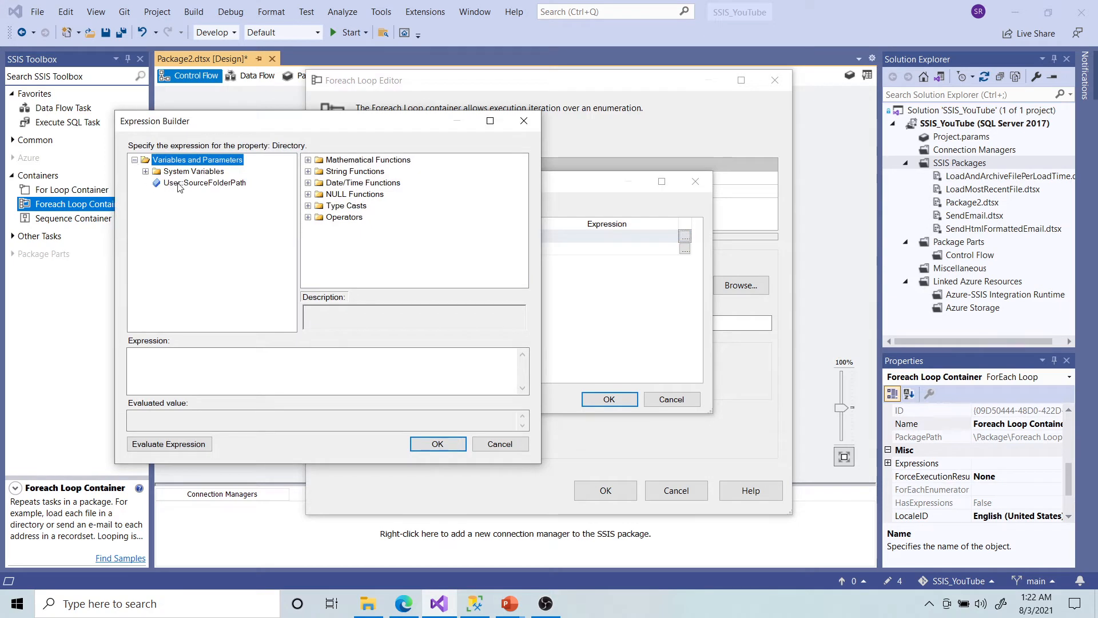
left_click_drag(178, 183, 218, 365)
left_click(169, 444)
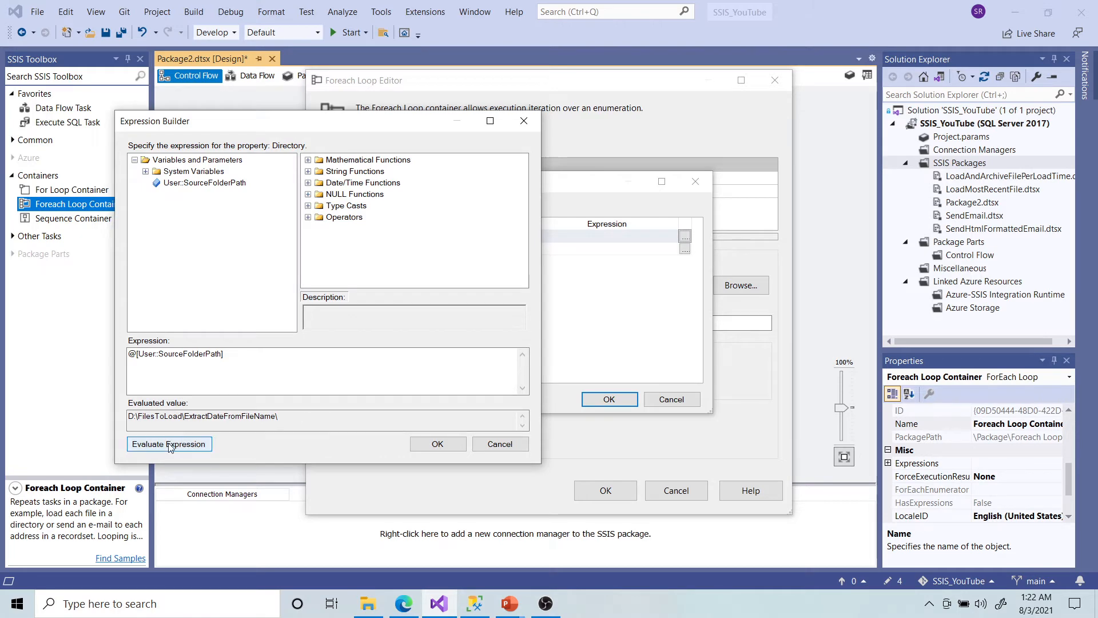
left_click_drag(377, 416, 103, 417)
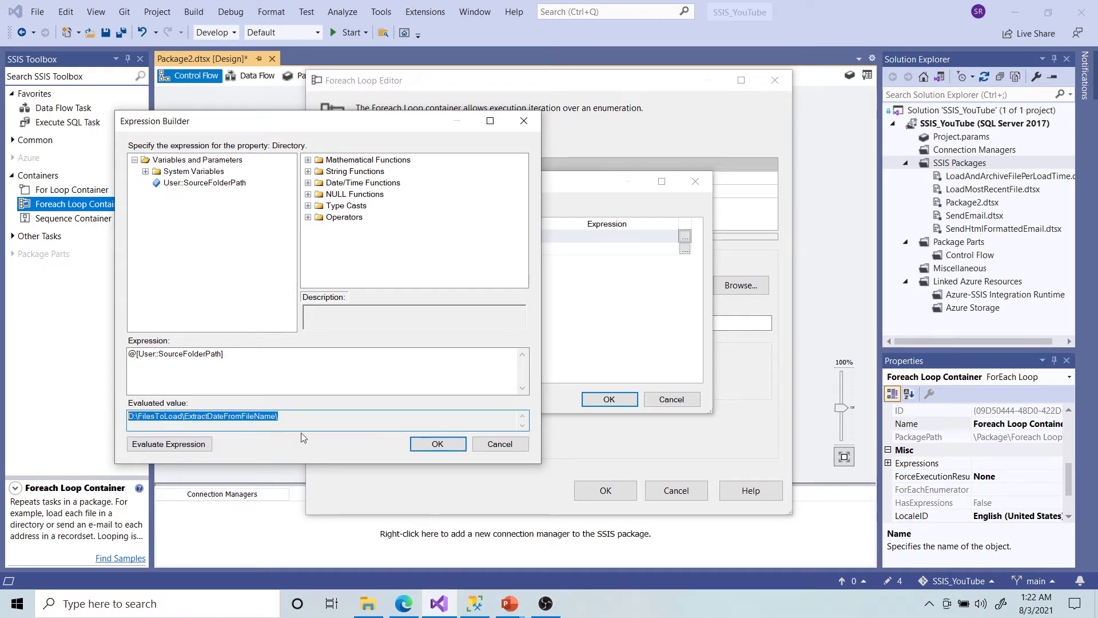
left_click(436, 445)
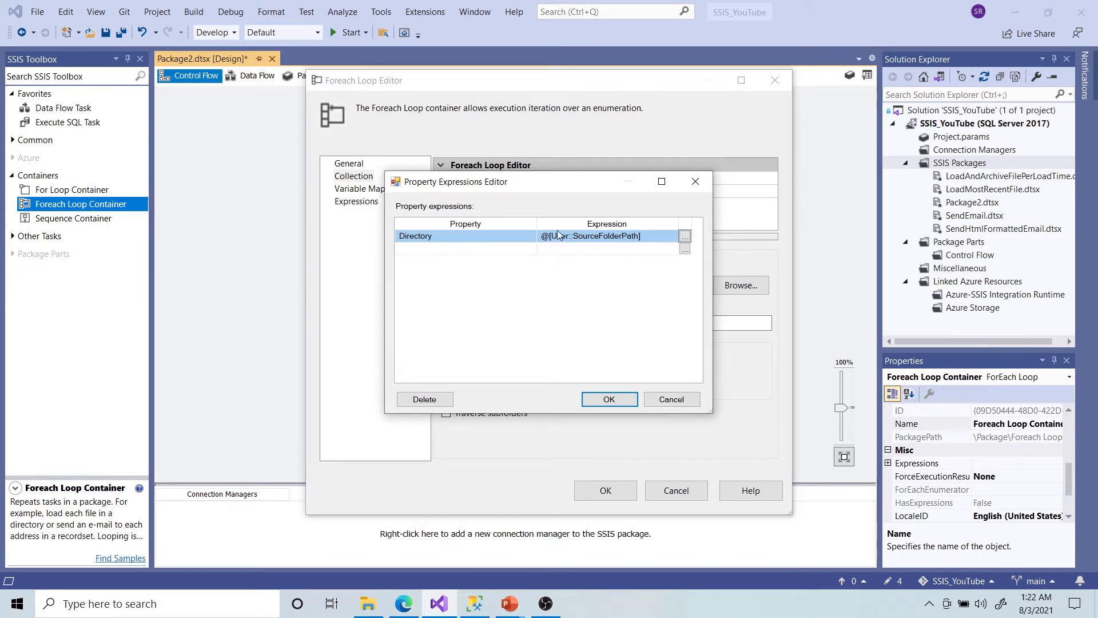
left_click(609, 400)
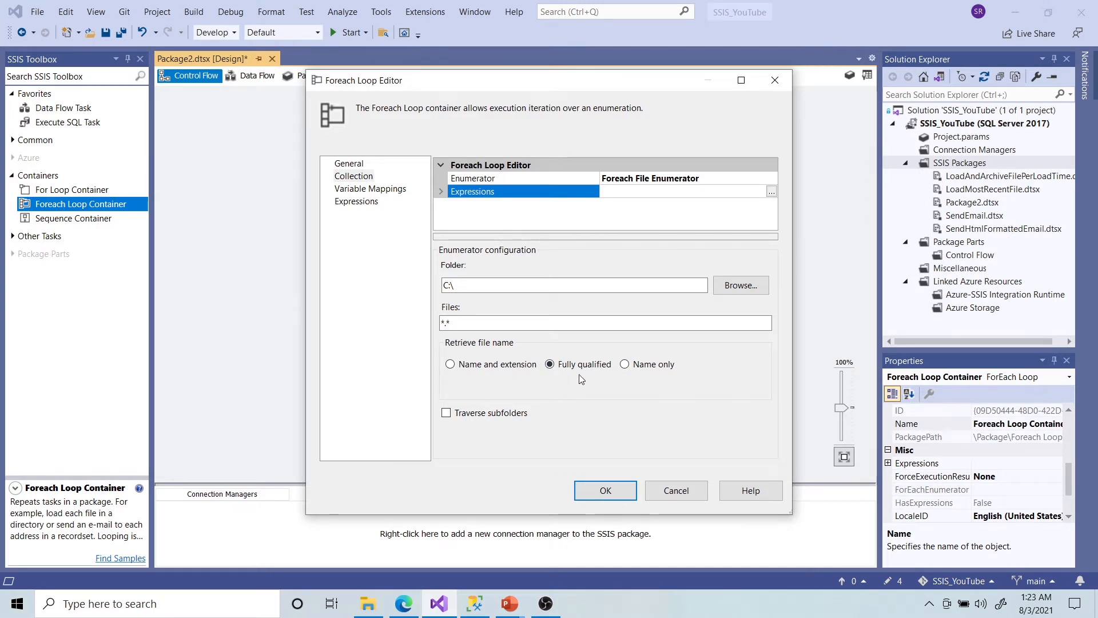
Set the loop's file filter to *.xlsx in the enumerator configuration
left_click_drag(452, 324, 435, 326)
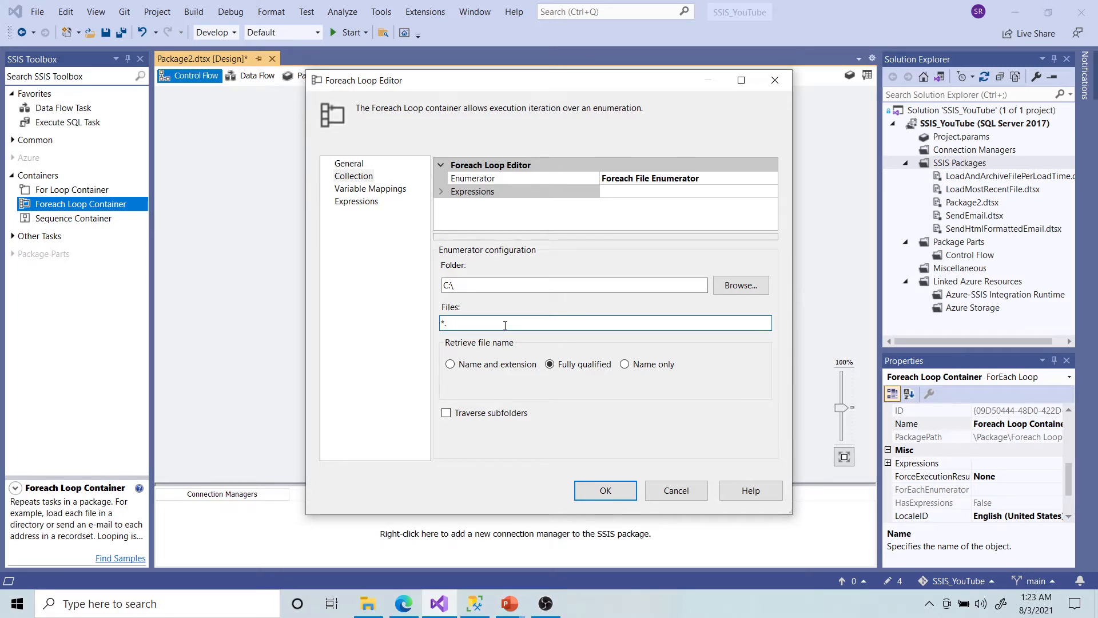
type("*.xls")
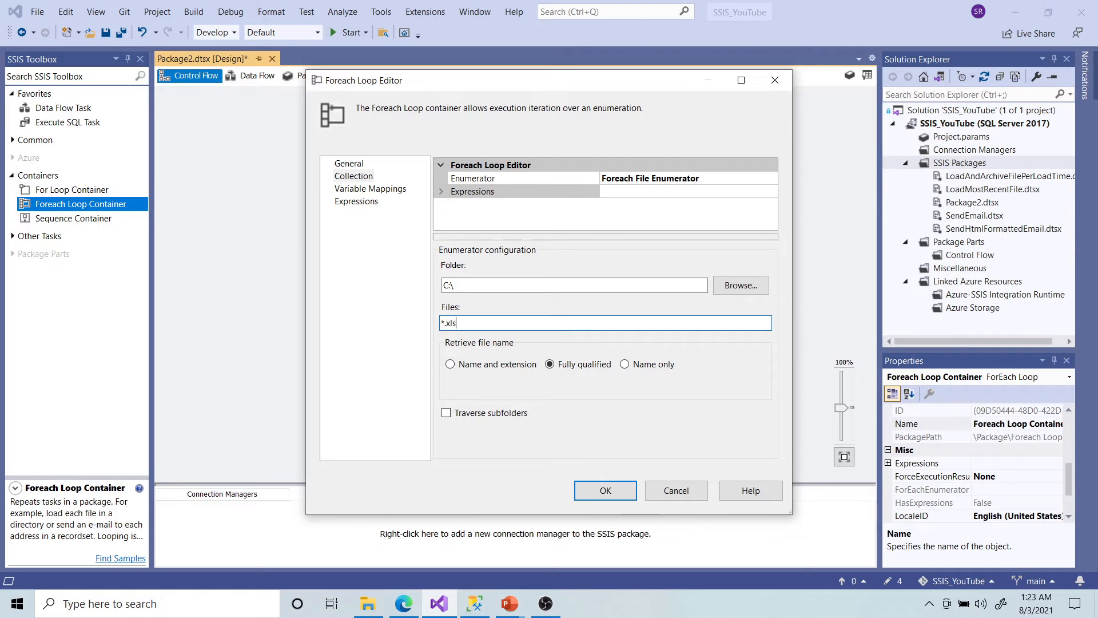
type("x")
Map the loop's collection value to a new String variable named FullFilePath and accept the loop settings
left_click(371, 190)
left_click(523, 205)
left_click(525, 202)
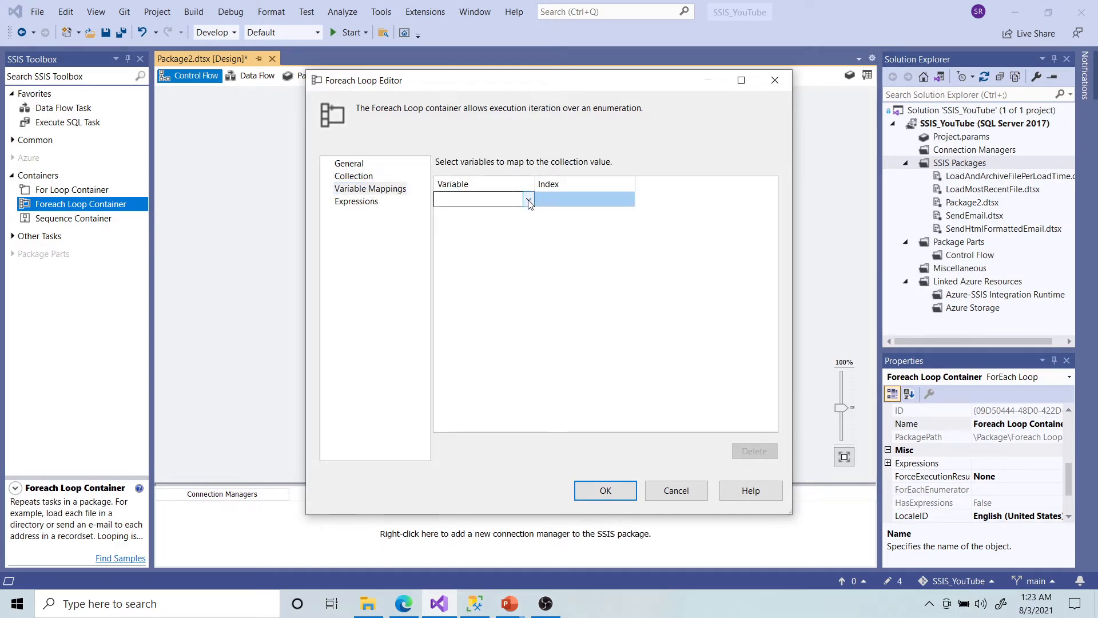
left_click(527, 200)
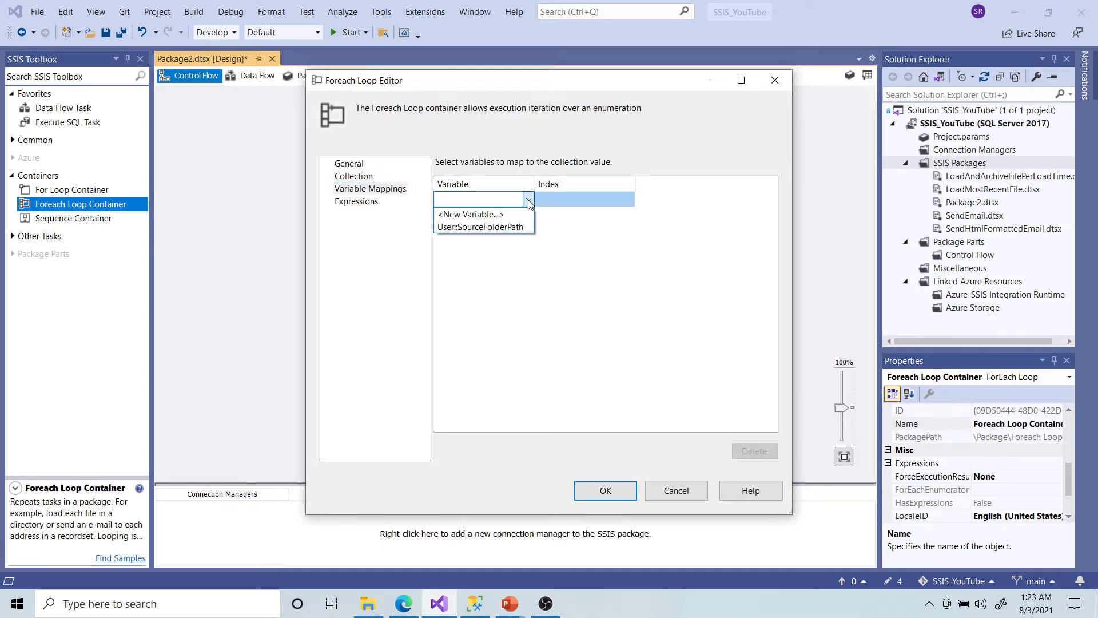
left_click(487, 215)
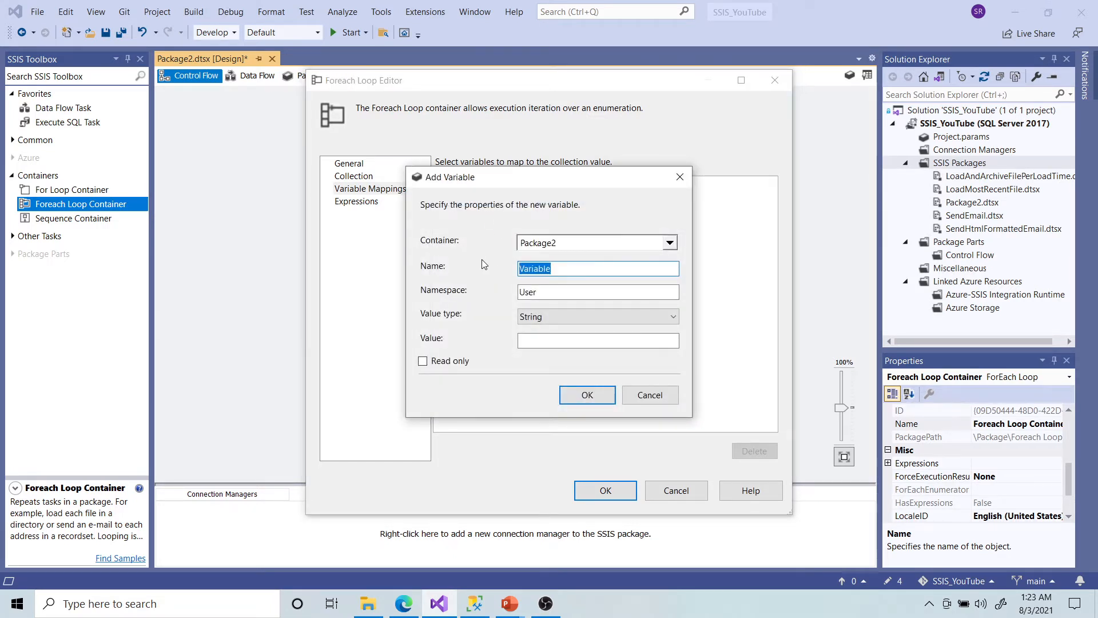
type("FullFi")
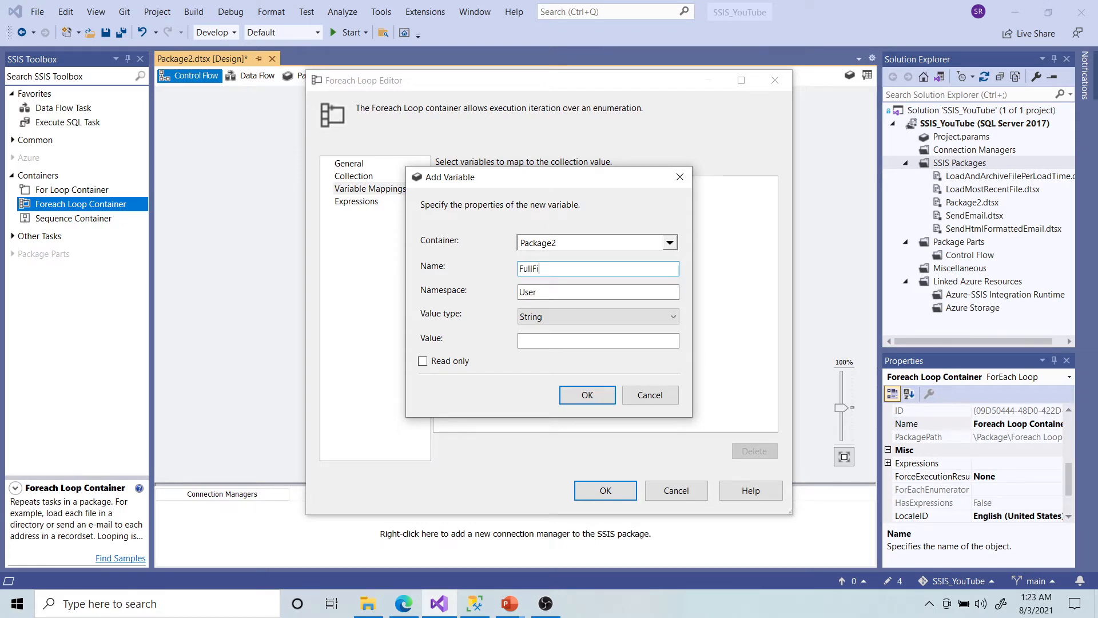
type("lePath")
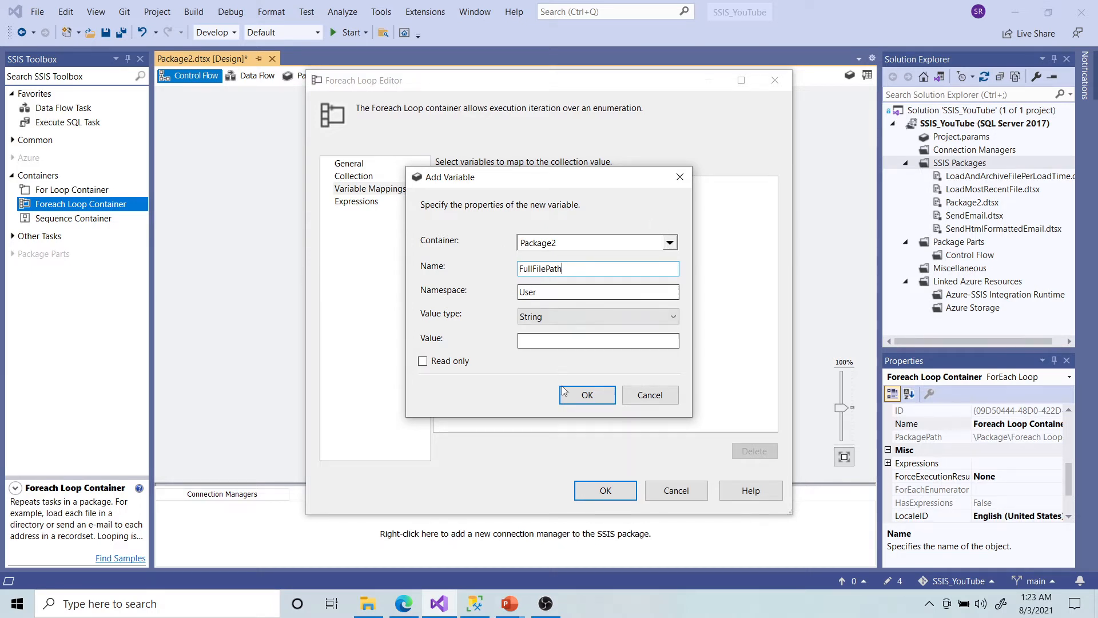
double_click(578, 270)
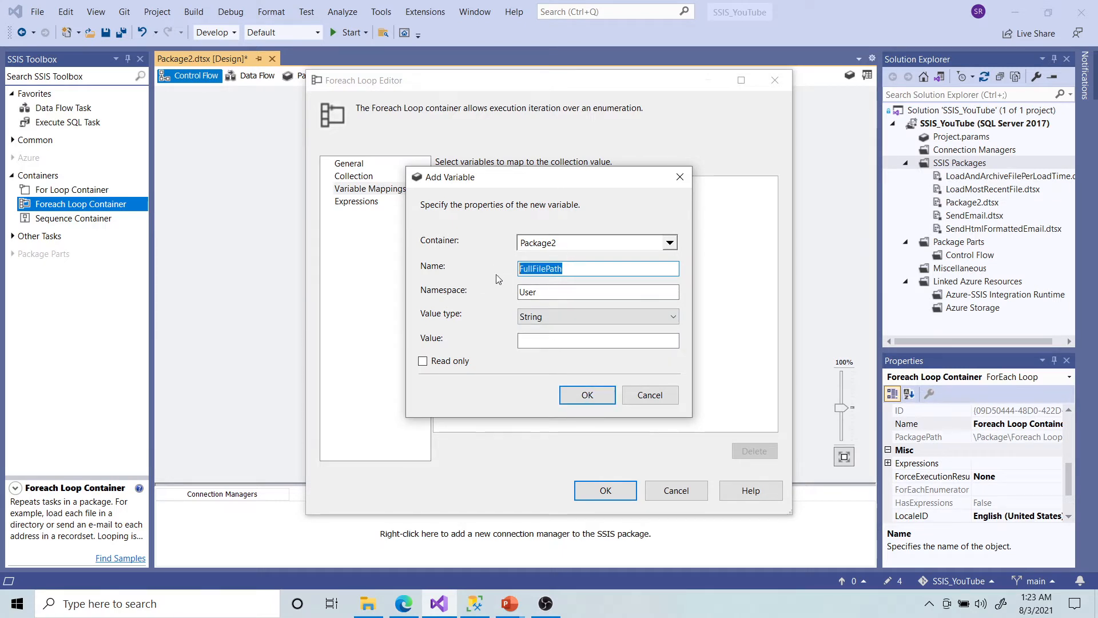
left_click(581, 396)
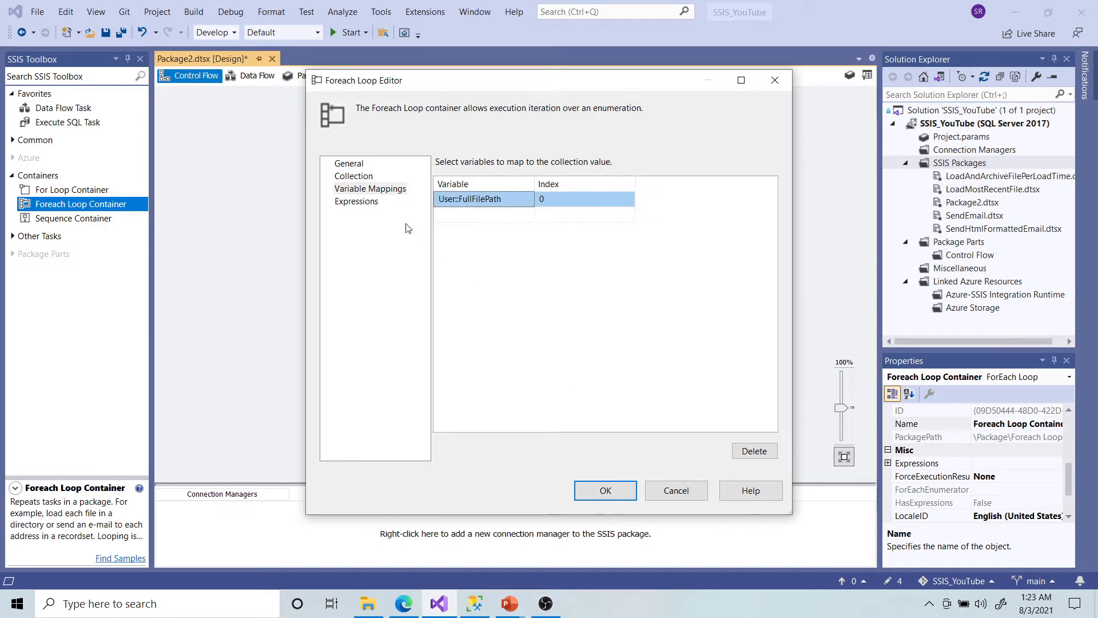
left_click(353, 175)
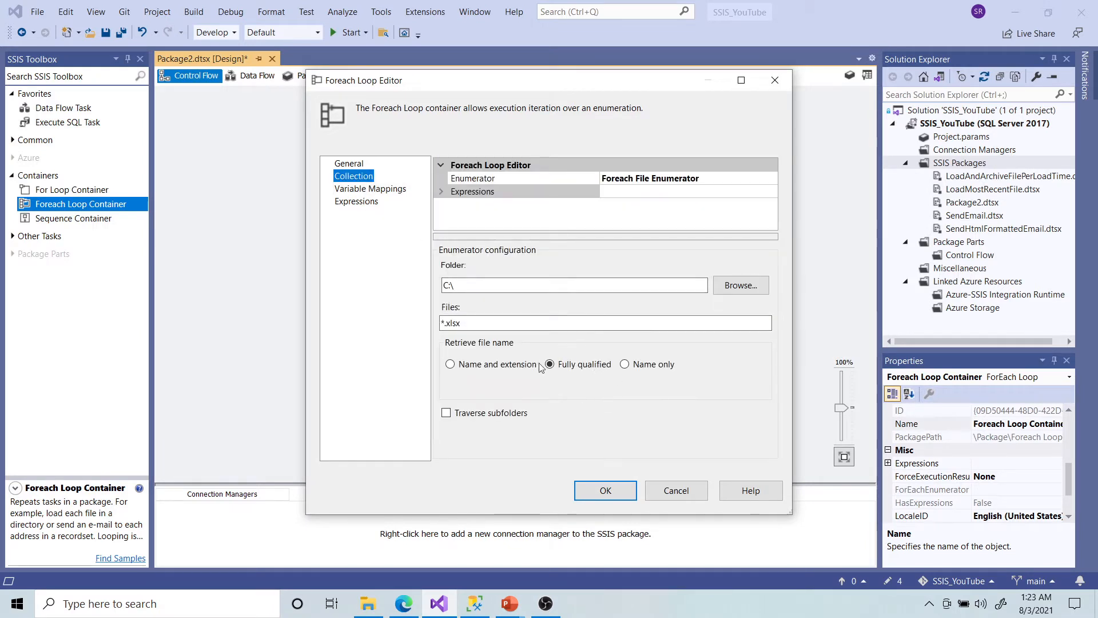
left_click(370, 188)
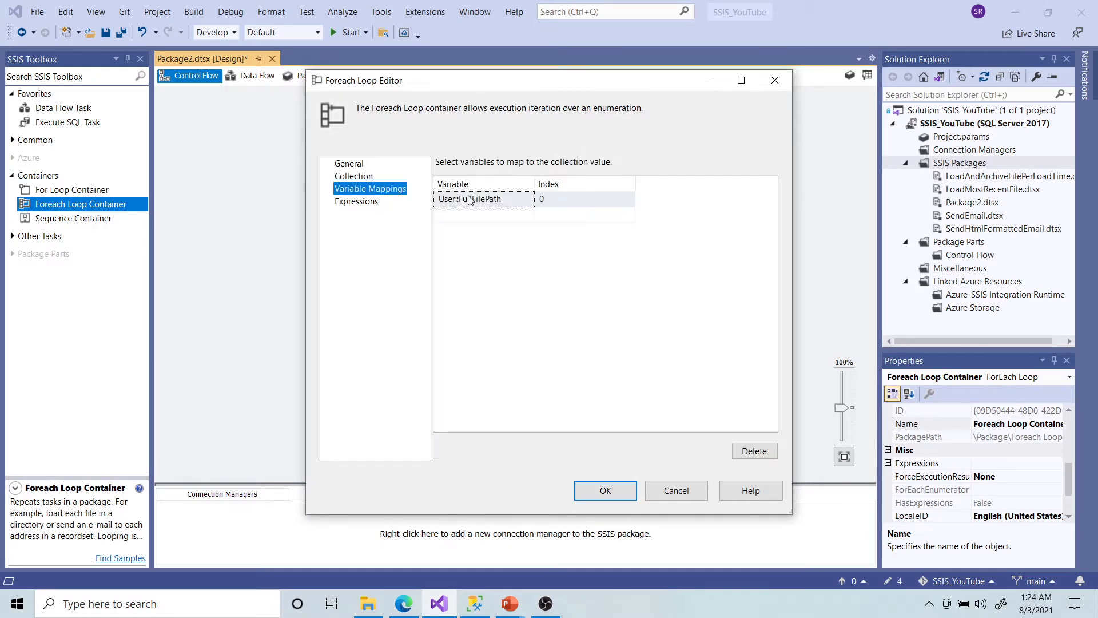
left_click(606, 490)
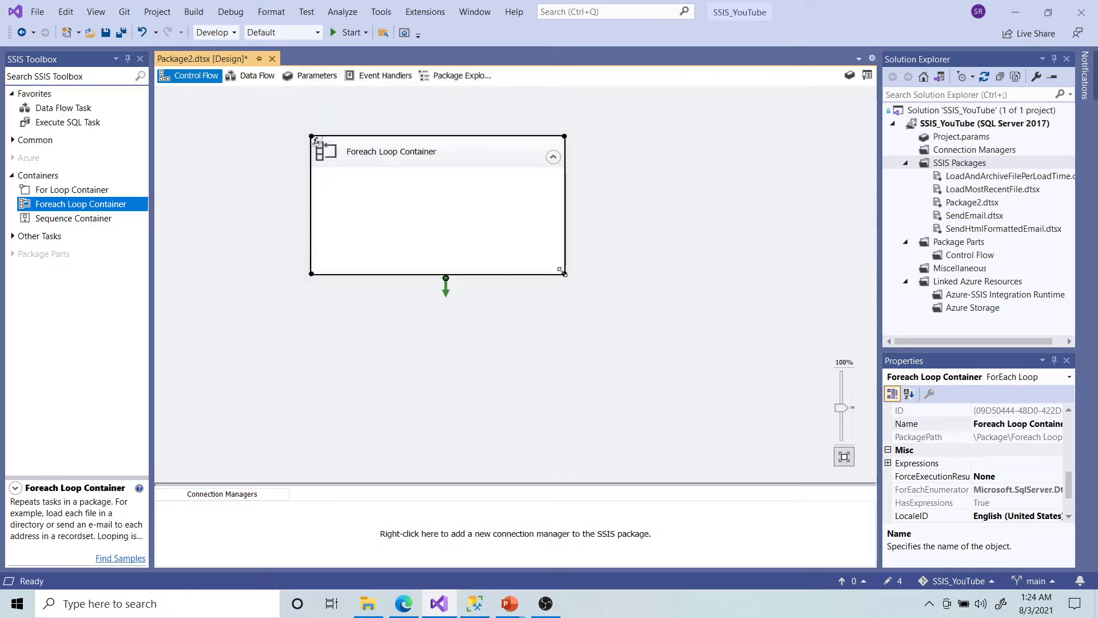
Enlarge the Foreach Loop Container and add a Data Flow Task inside it, near its upper middle
left_click_drag(563, 273, 645, 330)
left_click(733, 263)
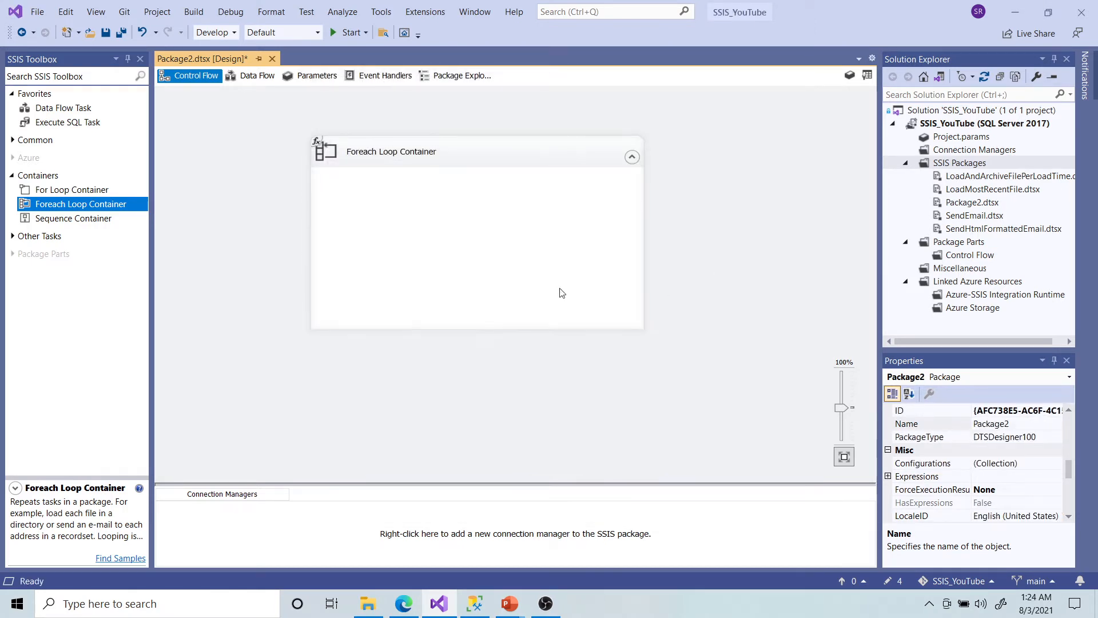
left_click(75, 113)
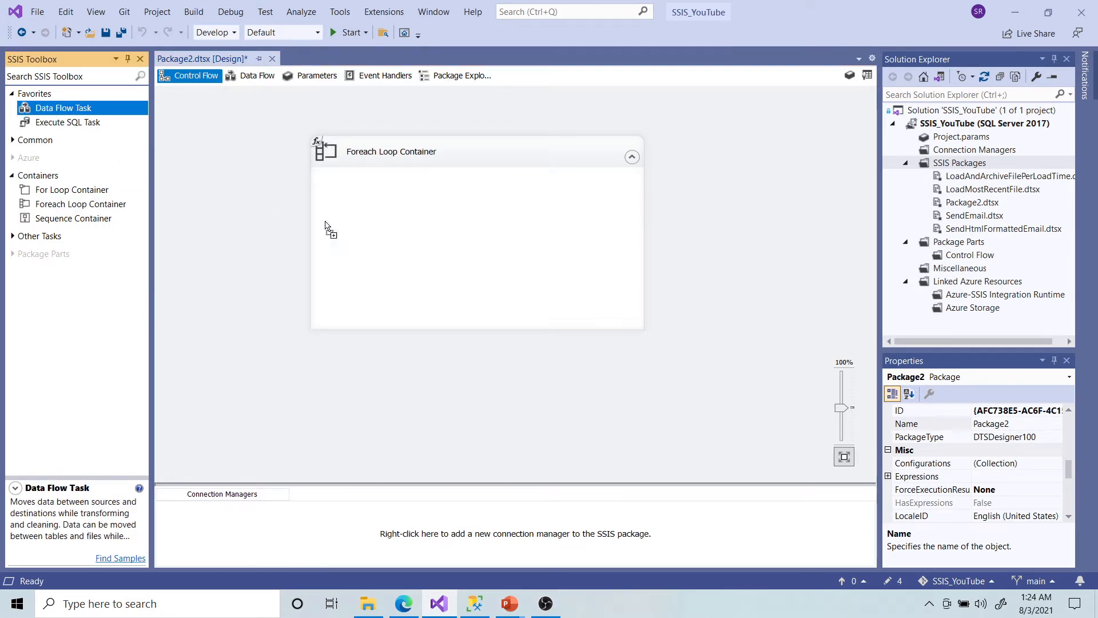
left_click(440, 193)
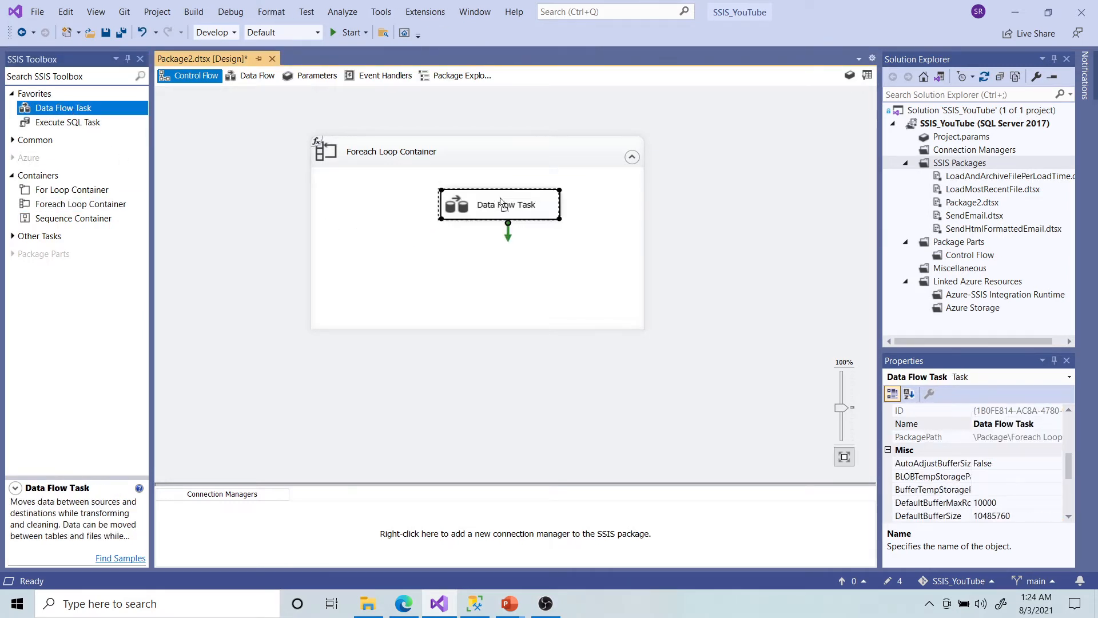
left_click_drag(490, 206, 458, 207)
left_click(704, 254)
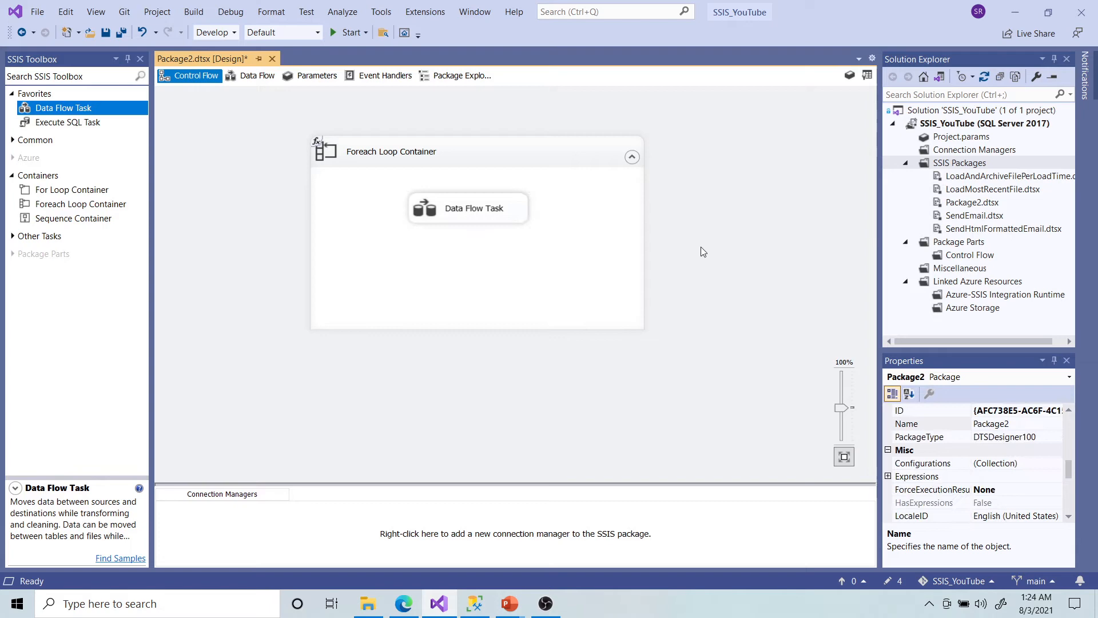
Add an Excel Source to the Data Flow Task's data flow and place an OLE DB Destination below it
double_click(470, 211)
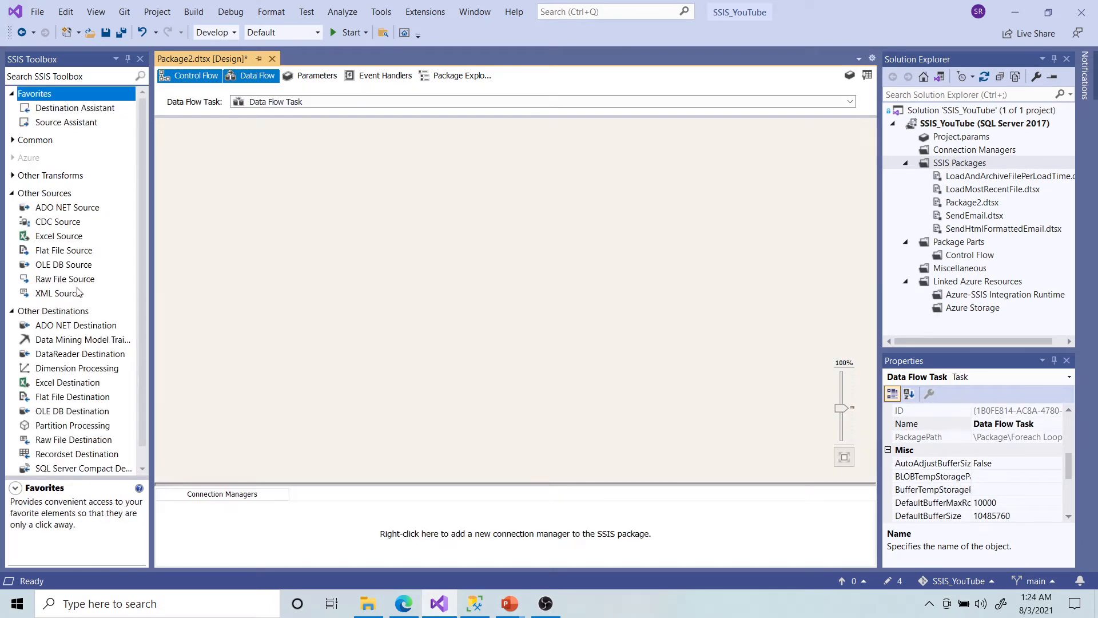
left_click(58, 238)
left_click_drag(57, 239, 400, 194)
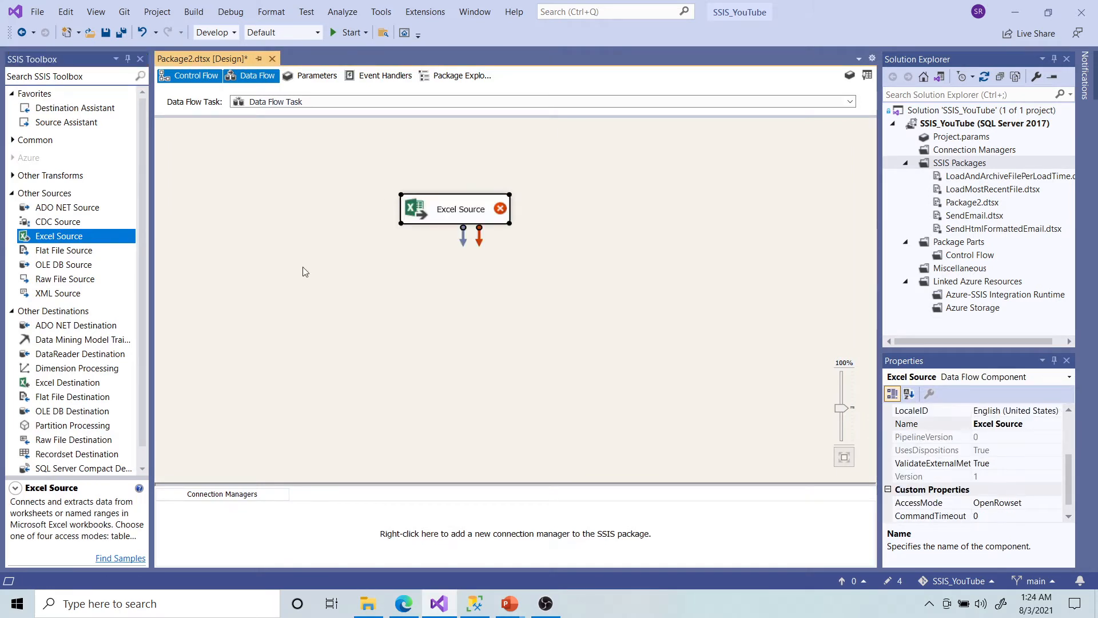
left_click(66, 412)
left_click_drag(66, 412, 381, 363)
left_click_drag(479, 380, 448, 304)
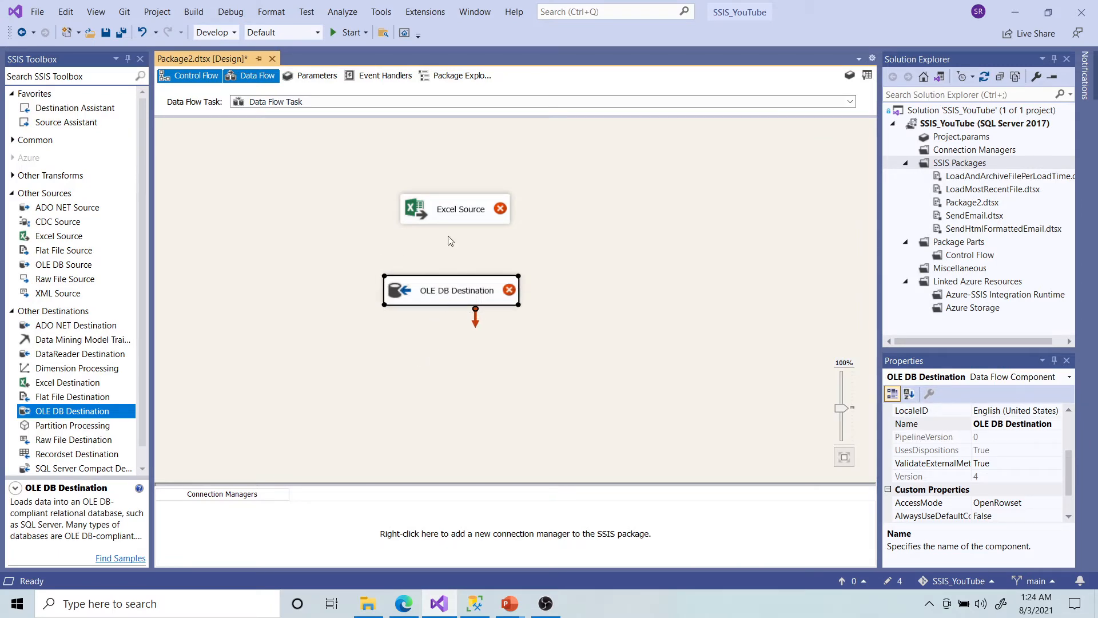
Create an Excel connection manager for the Excel Source that points to OrderList08.02.2021.xlsx in the ExtractDateFromFileName folder
double_click(456, 215)
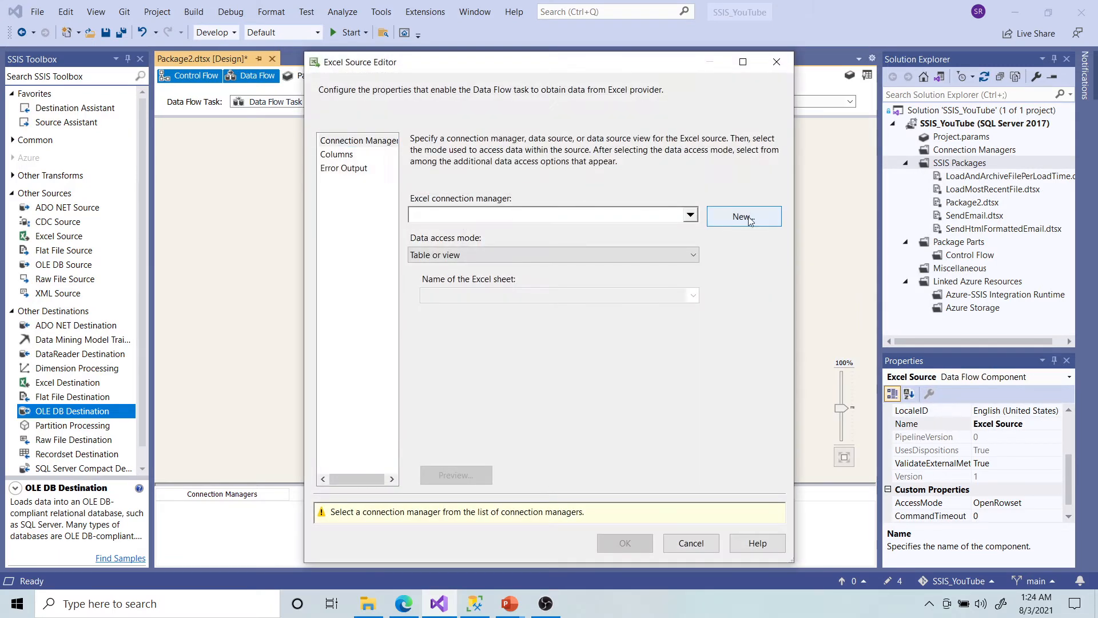
left_click(743, 216)
left_click(695, 296)
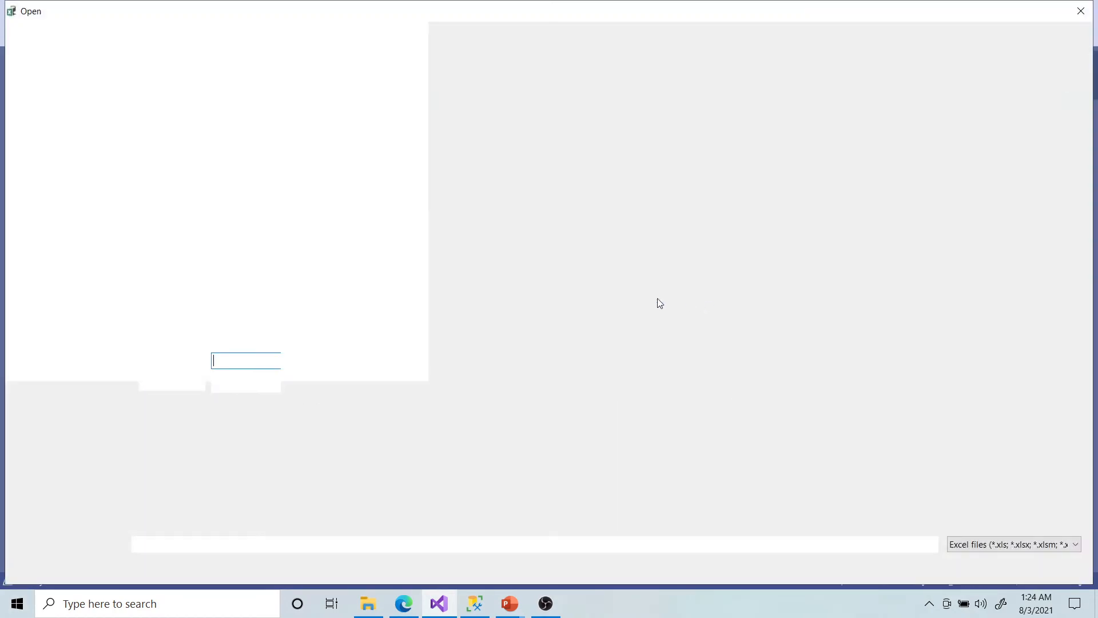
left_click(209, 106)
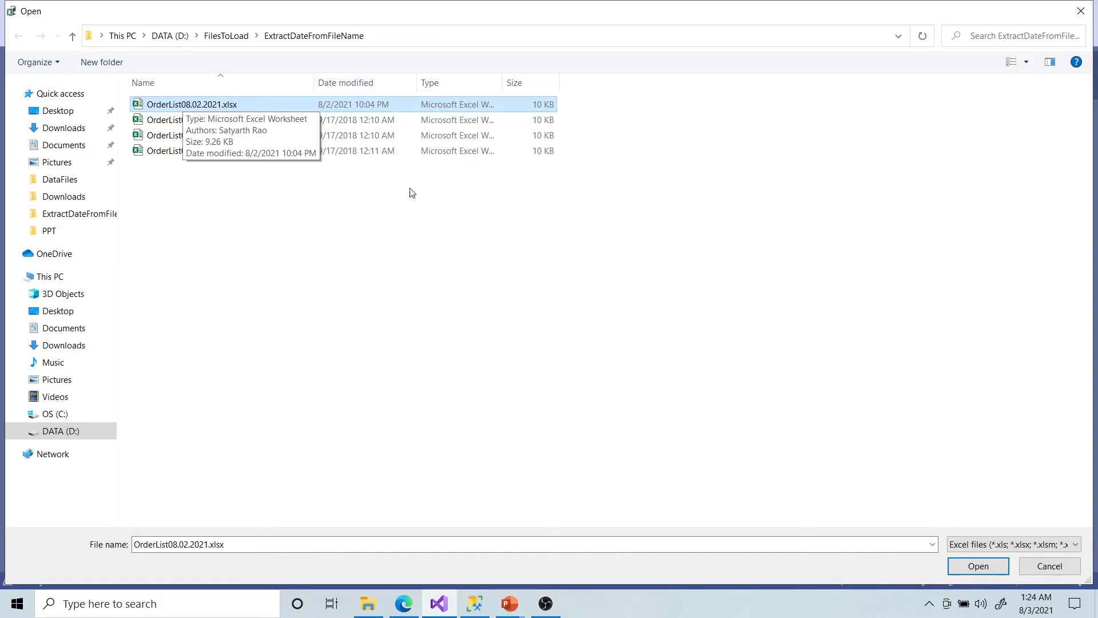
left_click(979, 567)
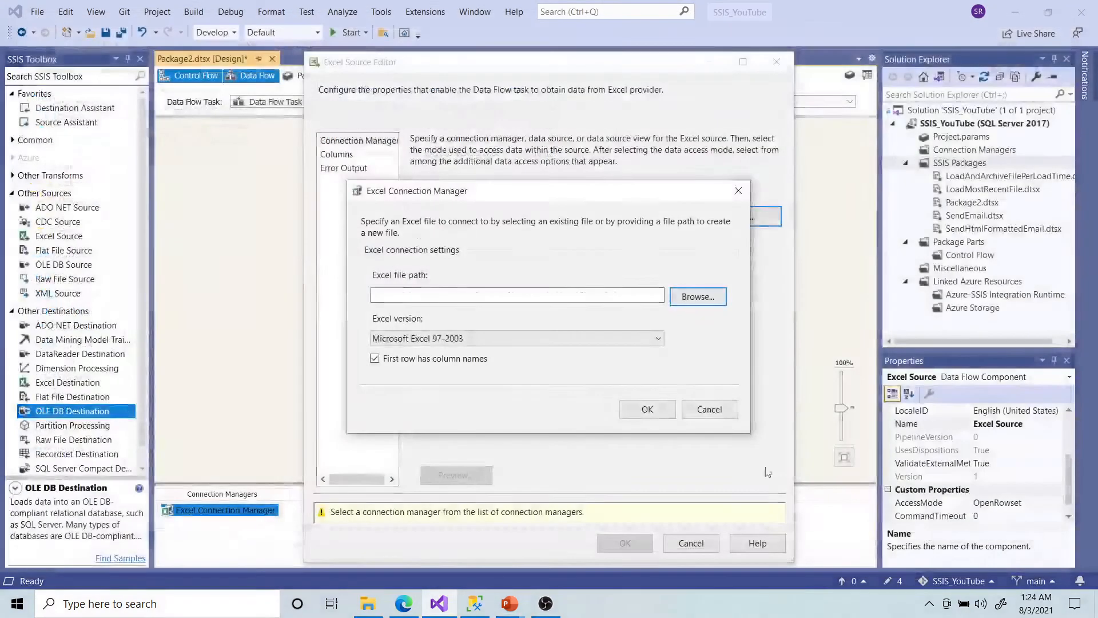
left_click(643, 410)
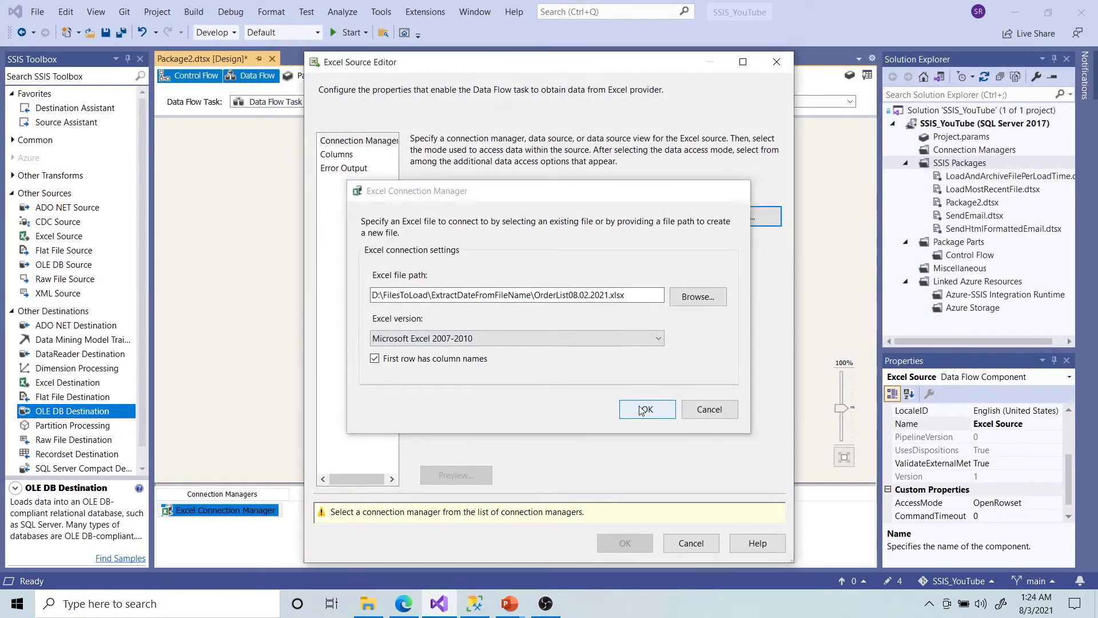
Choose Sheet1$ as the Excel Source's sheet, check its columns and accept the source settings
left_click(692, 296)
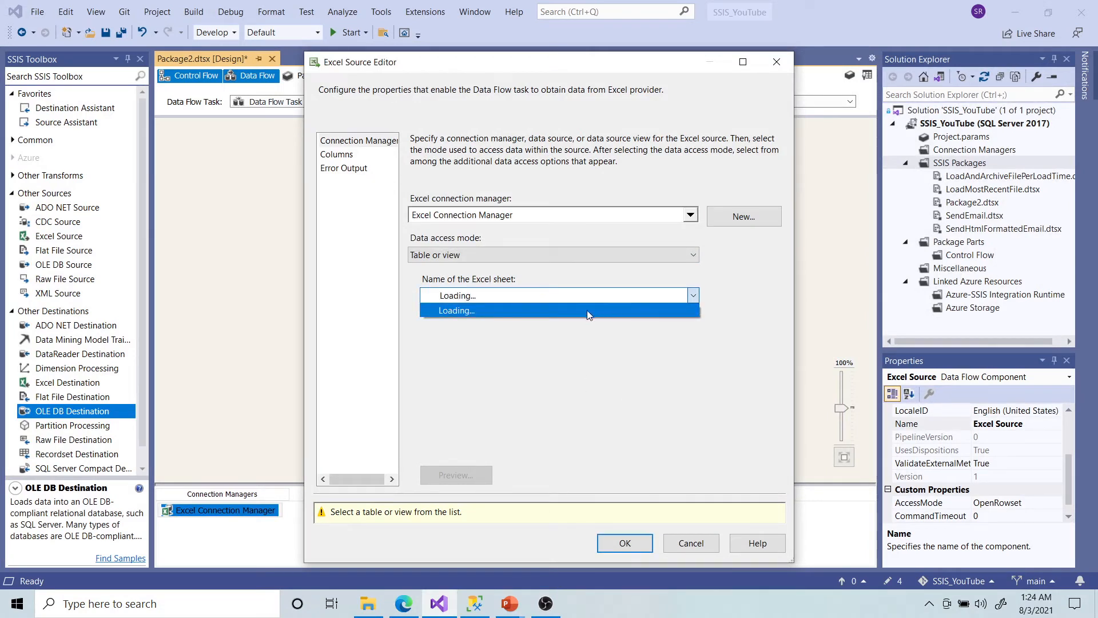
left_click(457, 312)
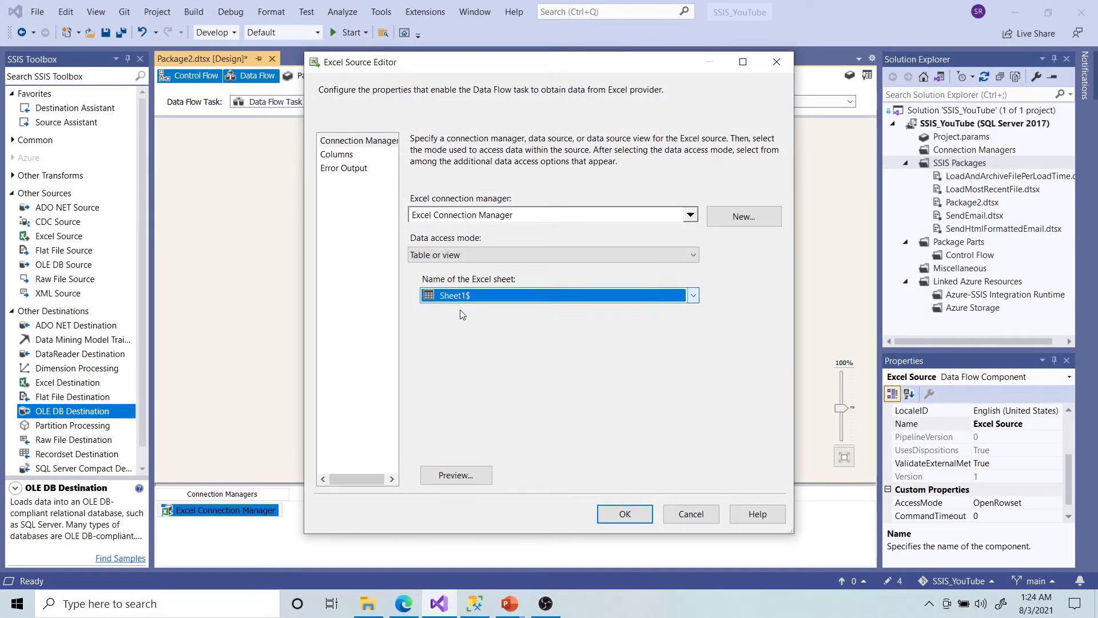
left_click(346, 156)
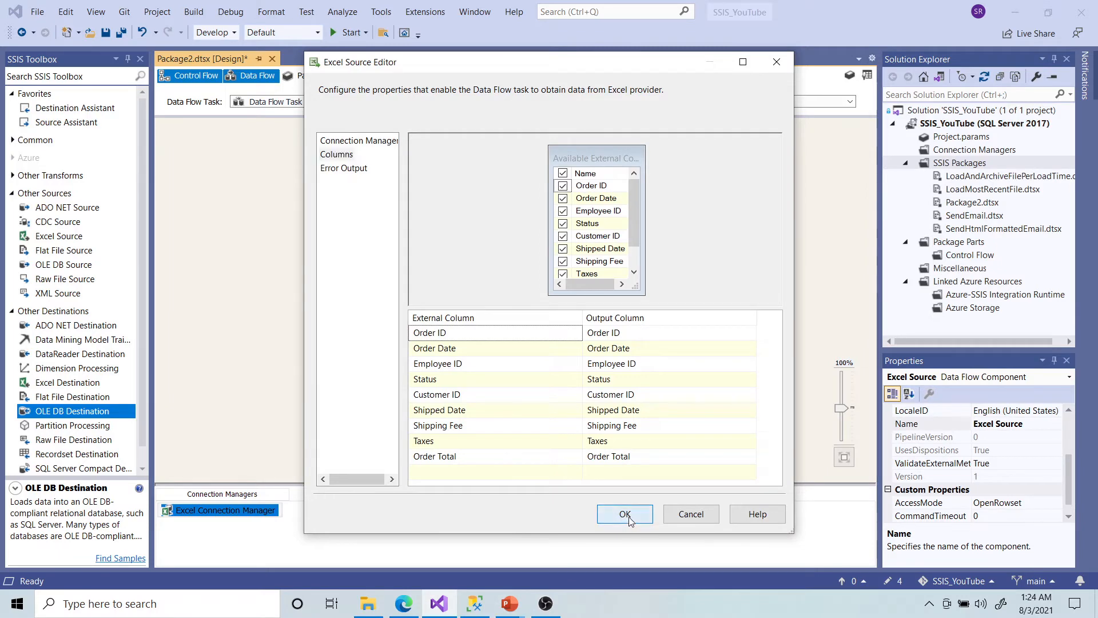
left_click(626, 515)
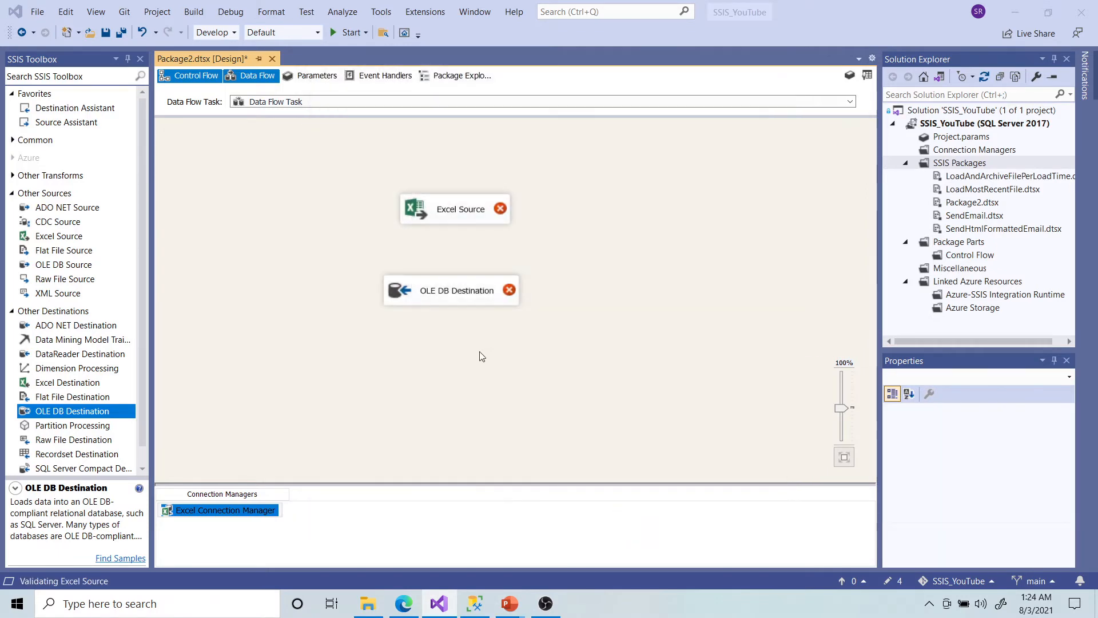
Connect the Excel Source's output to the OLE DB Destination
left_click(464, 220)
left_click_drag(463, 238, 453, 289)
left_click(584, 336)
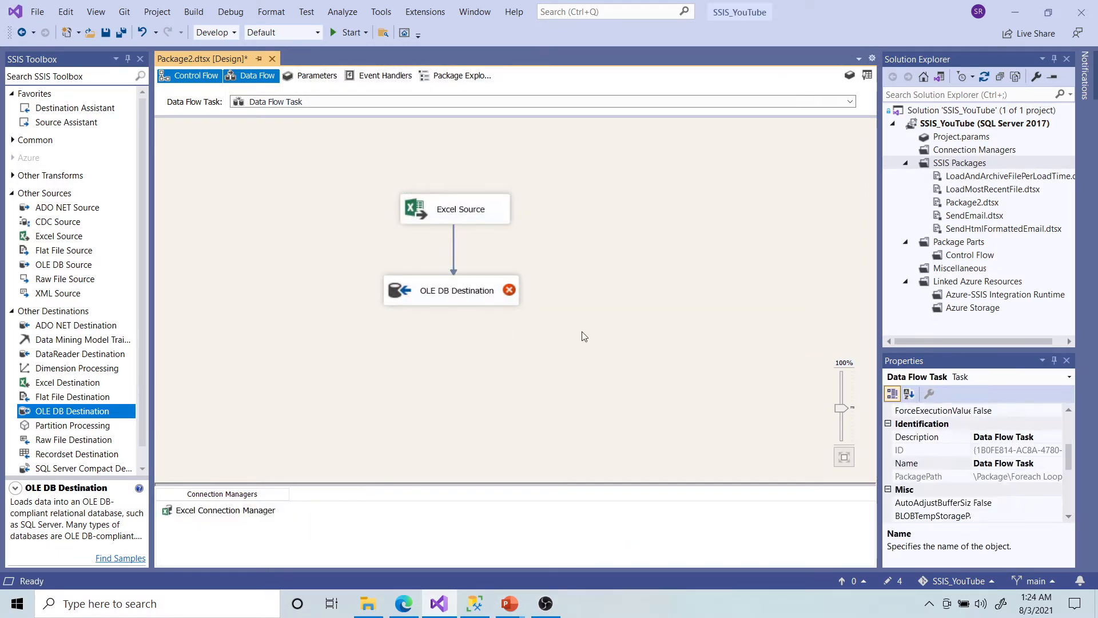
Configure the OLE DB Destination with the (local).ImporExportDB connection and the [dbo].[OrderListWithFileDate] table, review its column mappings and accept
double_click(477, 299)
left_click(727, 222)
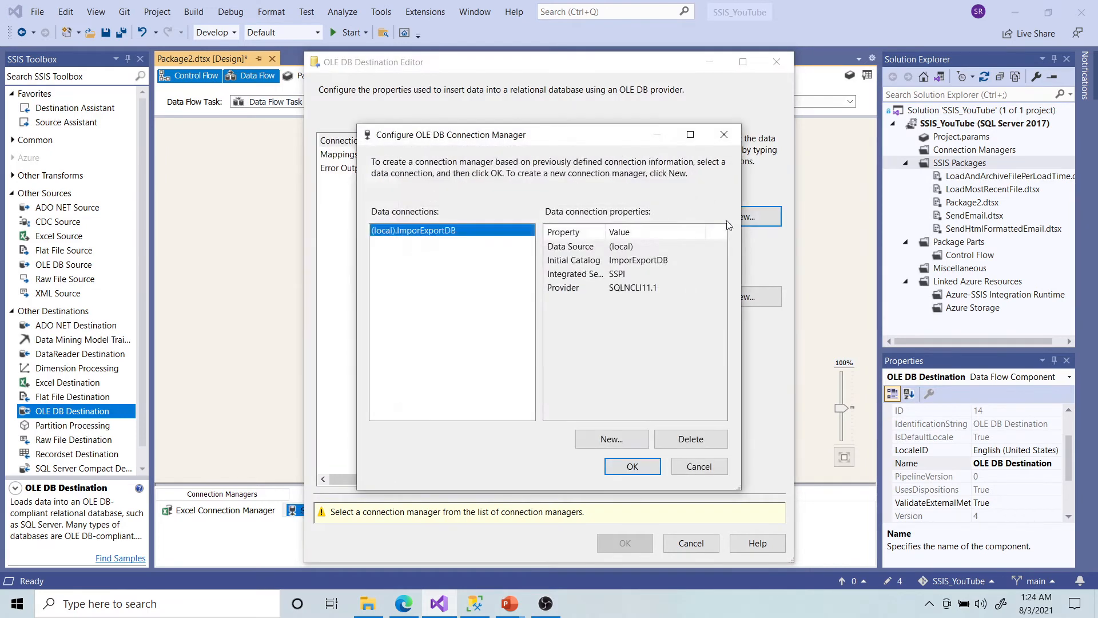
left_click(631, 467)
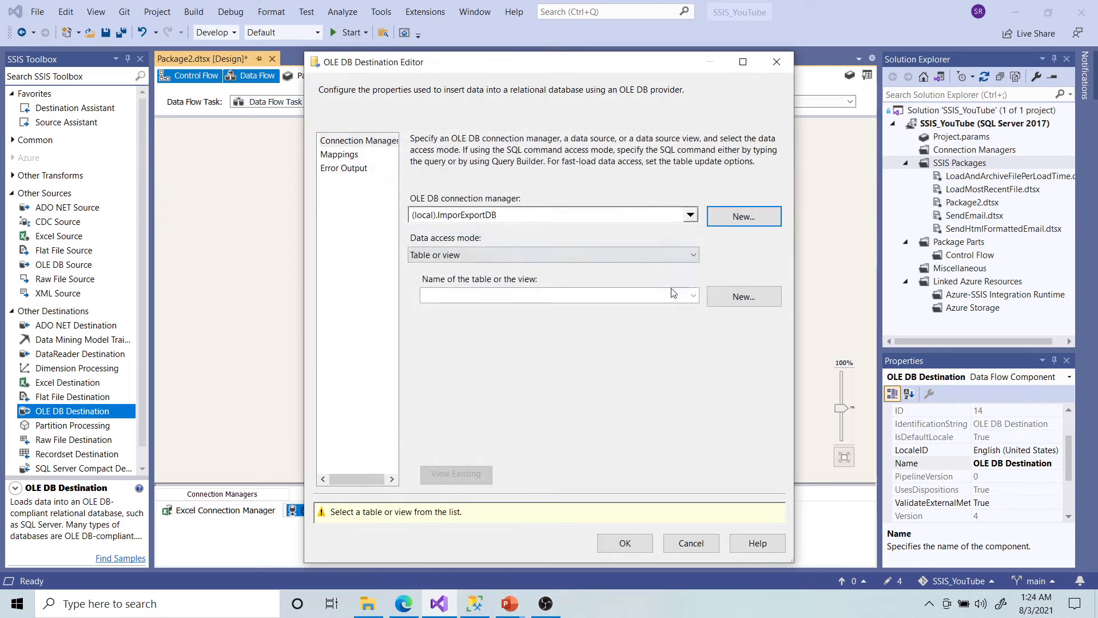
left_click(674, 294)
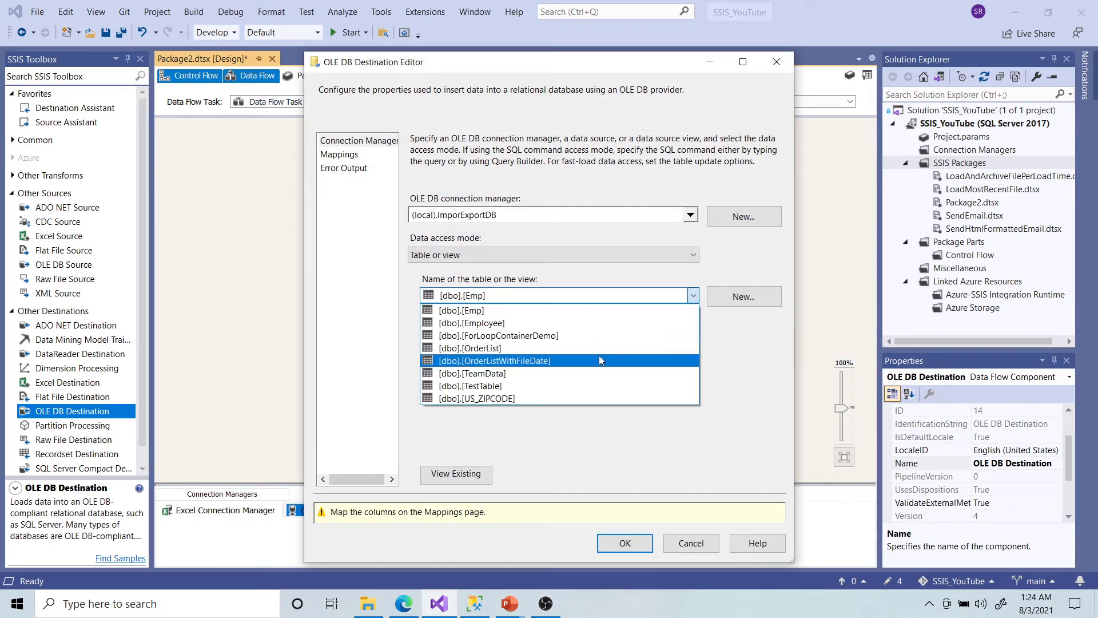
left_click(517, 361)
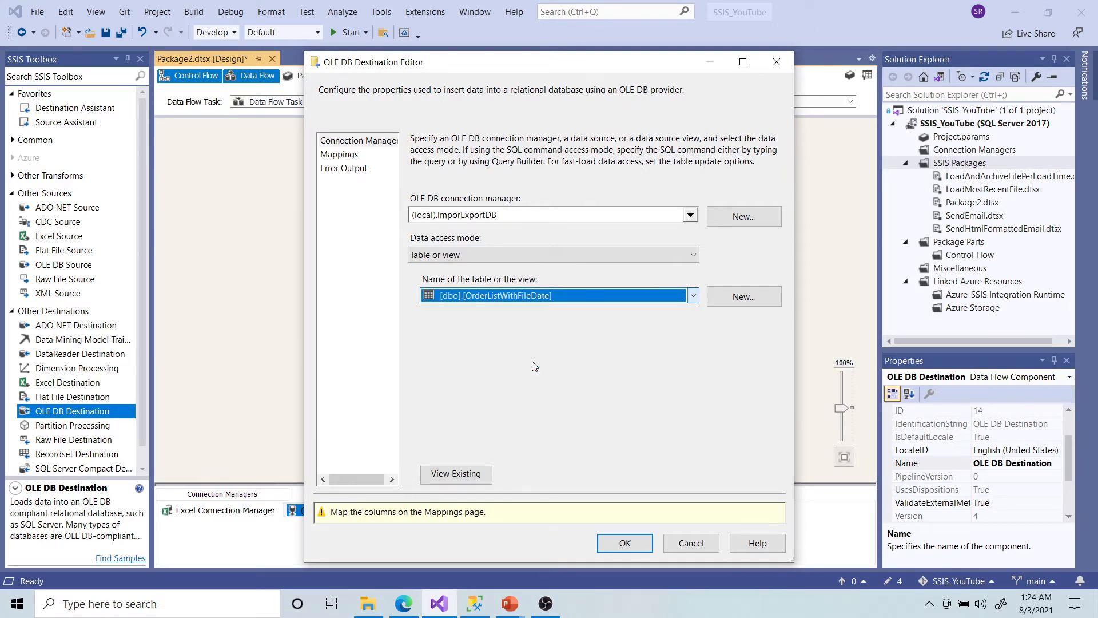
left_click(365, 158)
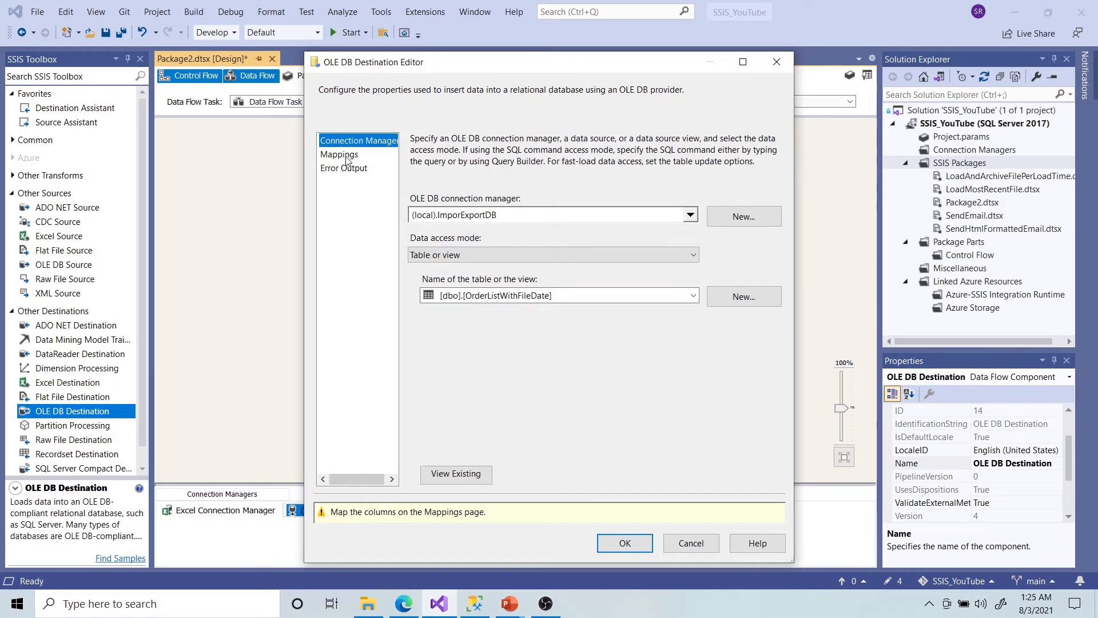
left_click(347, 157)
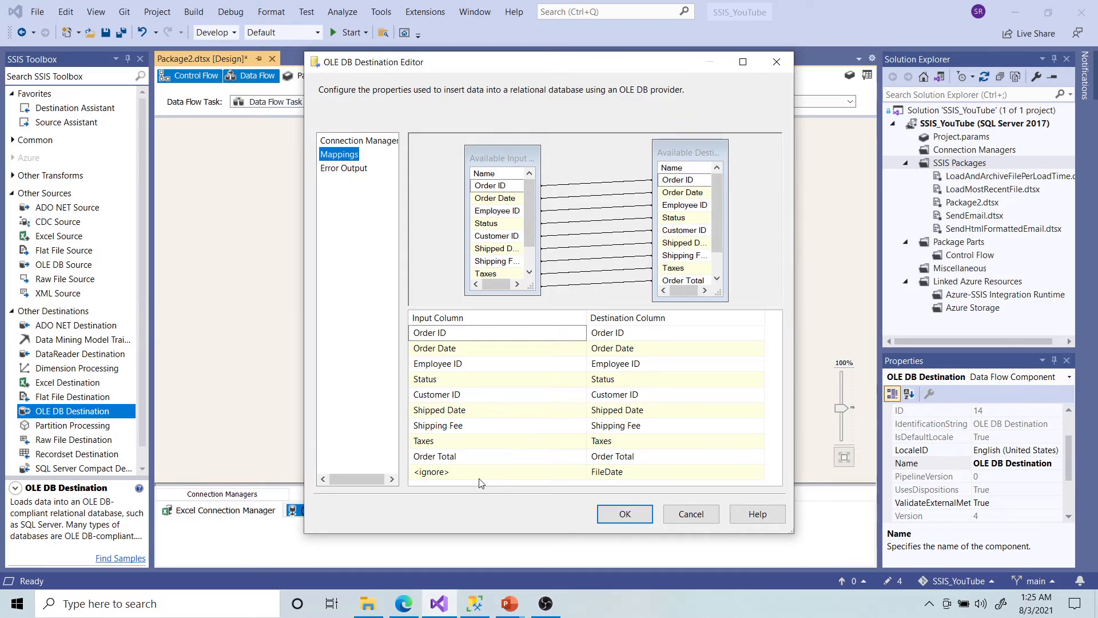
left_click(623, 516)
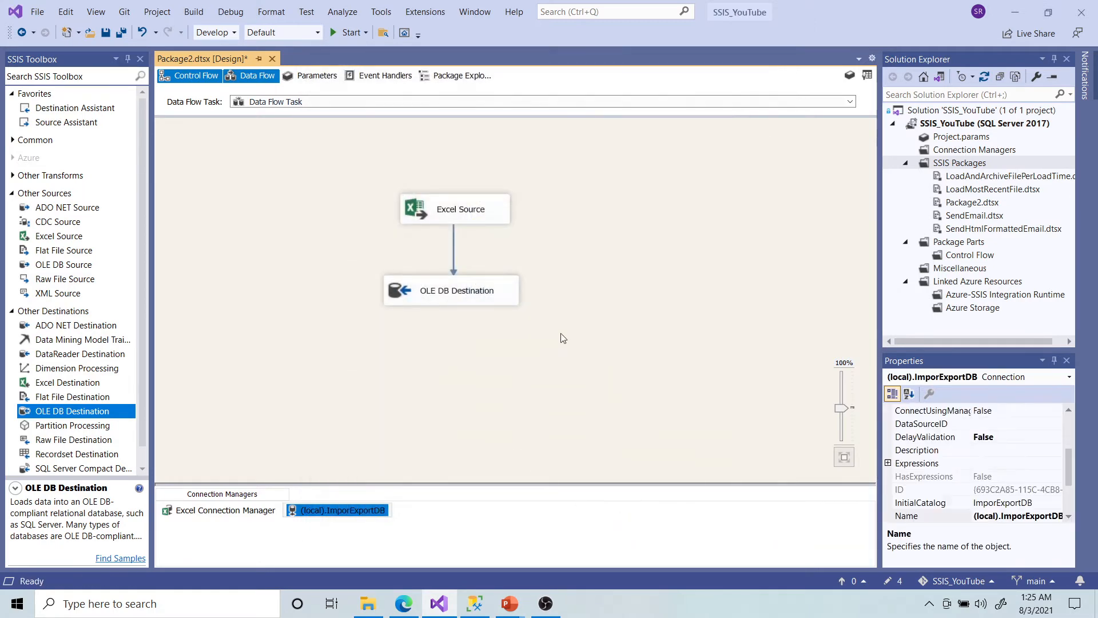
left_click_drag(331, 164, 606, 237)
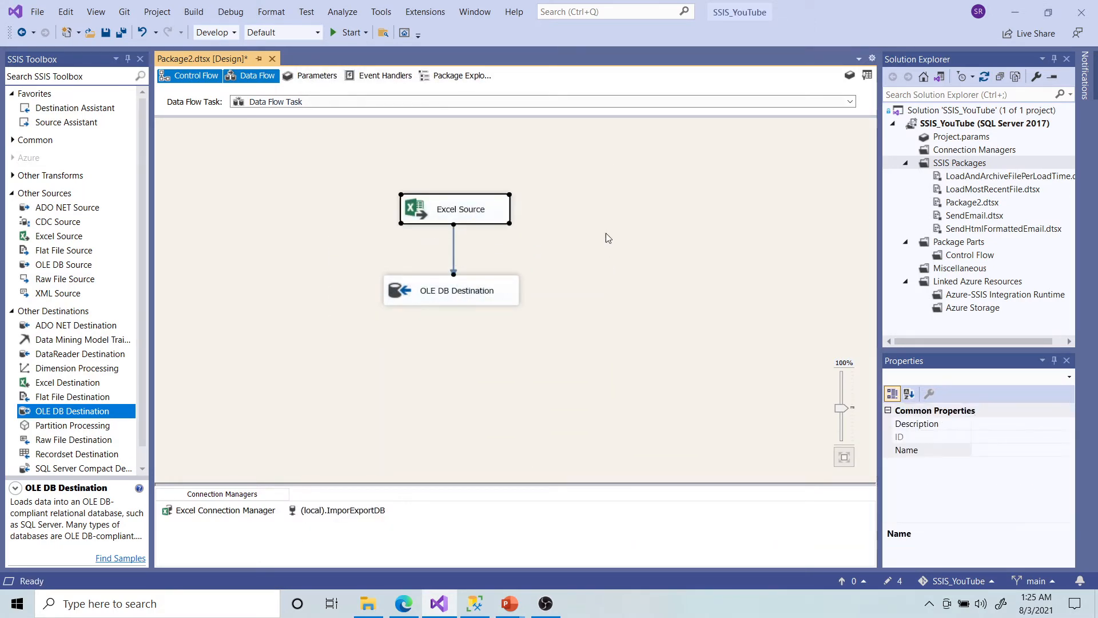
left_click(606, 232)
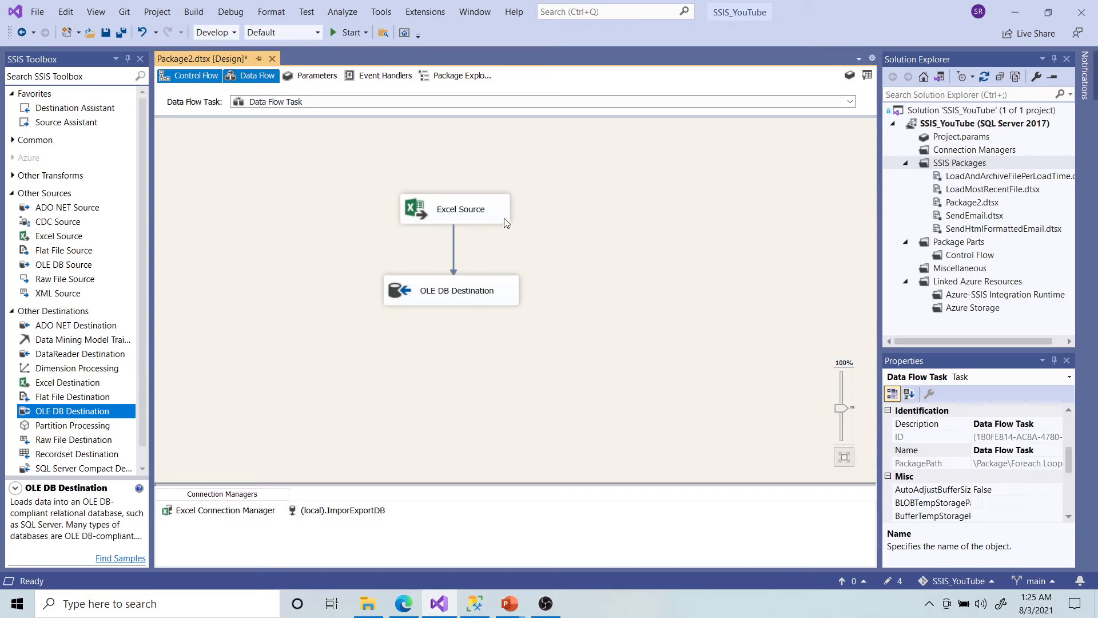
Show the Excel Connection Manager's properties, close the Solution Explorer and widen the property view
left_click(252, 513)
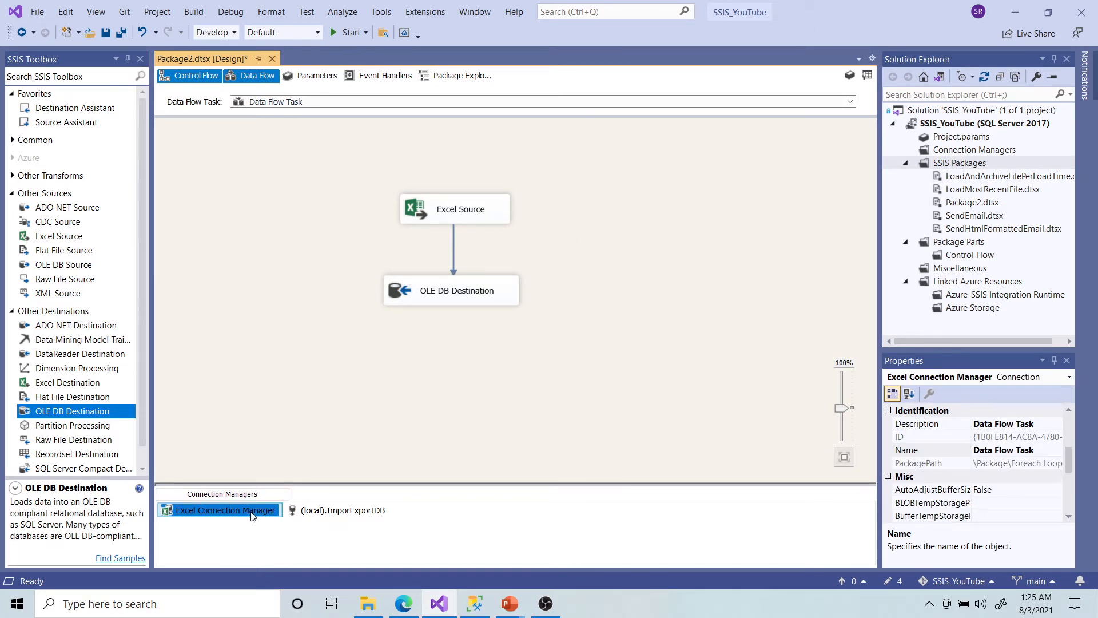
left_click(1067, 59)
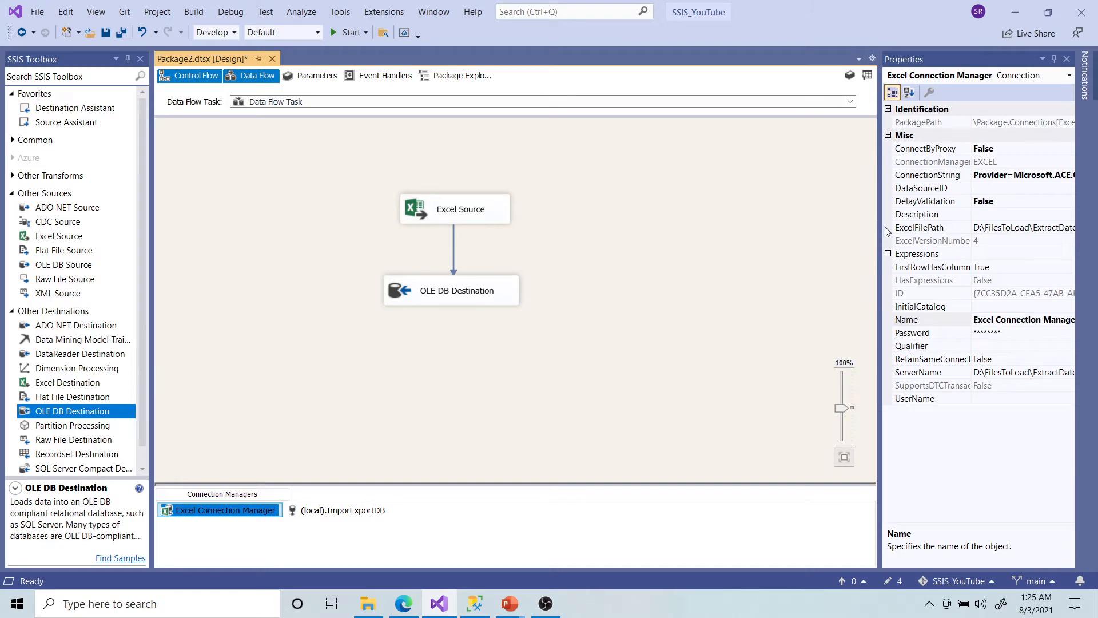
left_click_drag(878, 225, 848, 235)
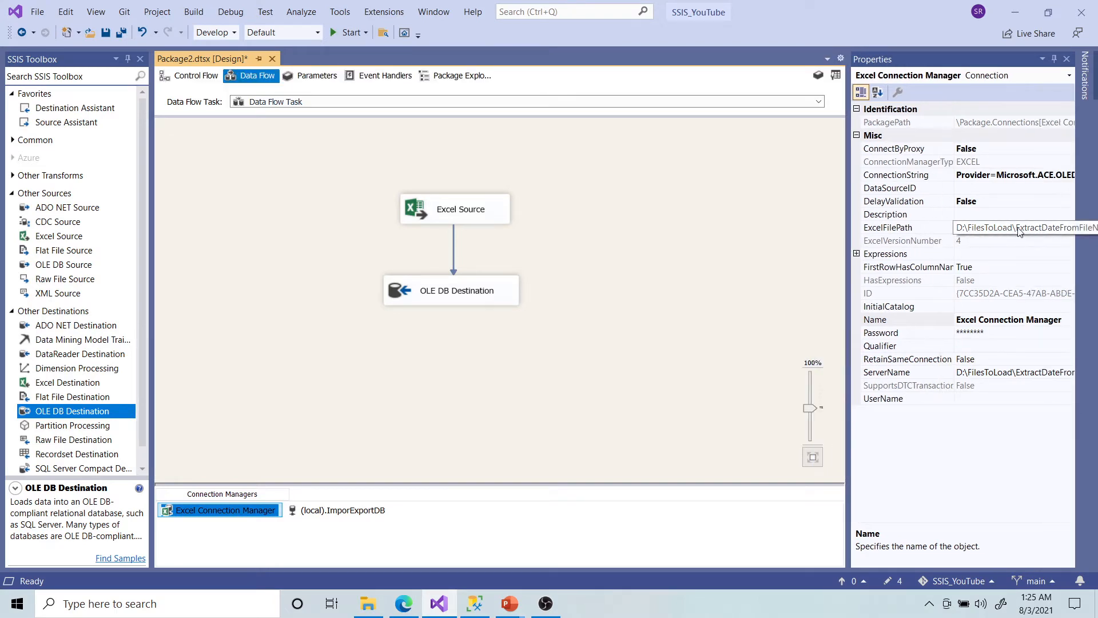
Add a property expression to the Excel Connection Manager that sets ExcelFilePath to @[User::FullFilePath]
left_click(892, 253)
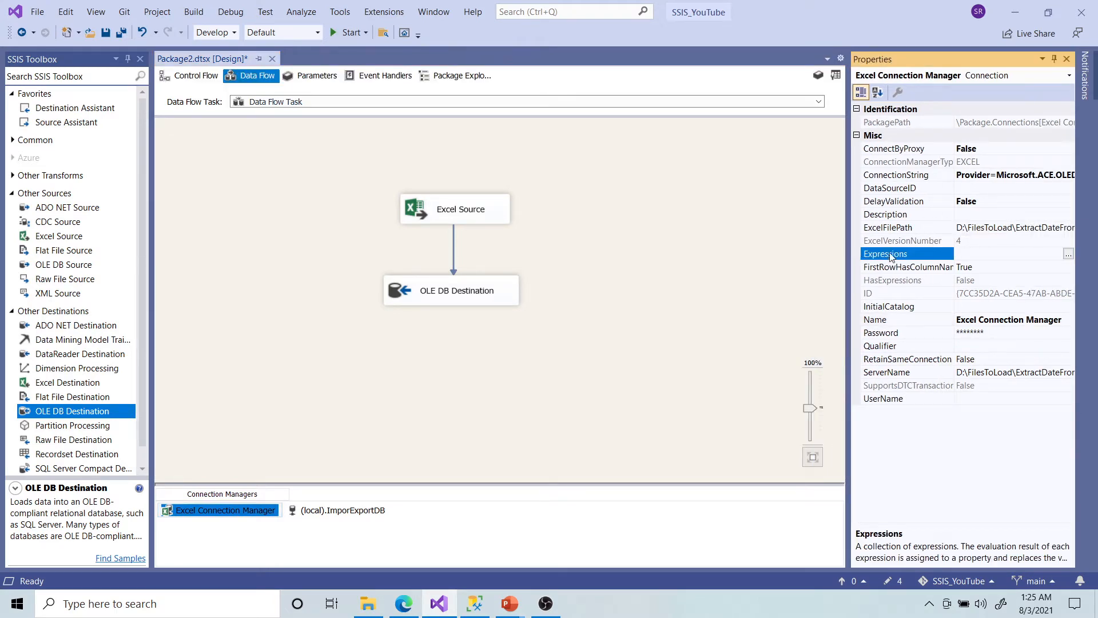
left_click(1070, 253)
left_click(529, 240)
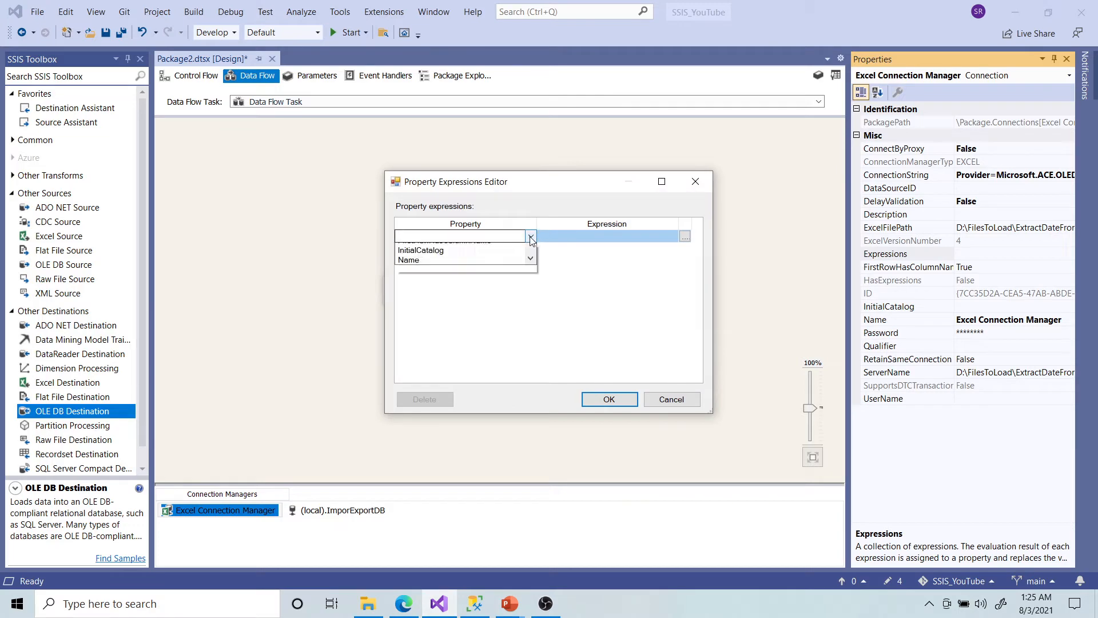
left_click(493, 279)
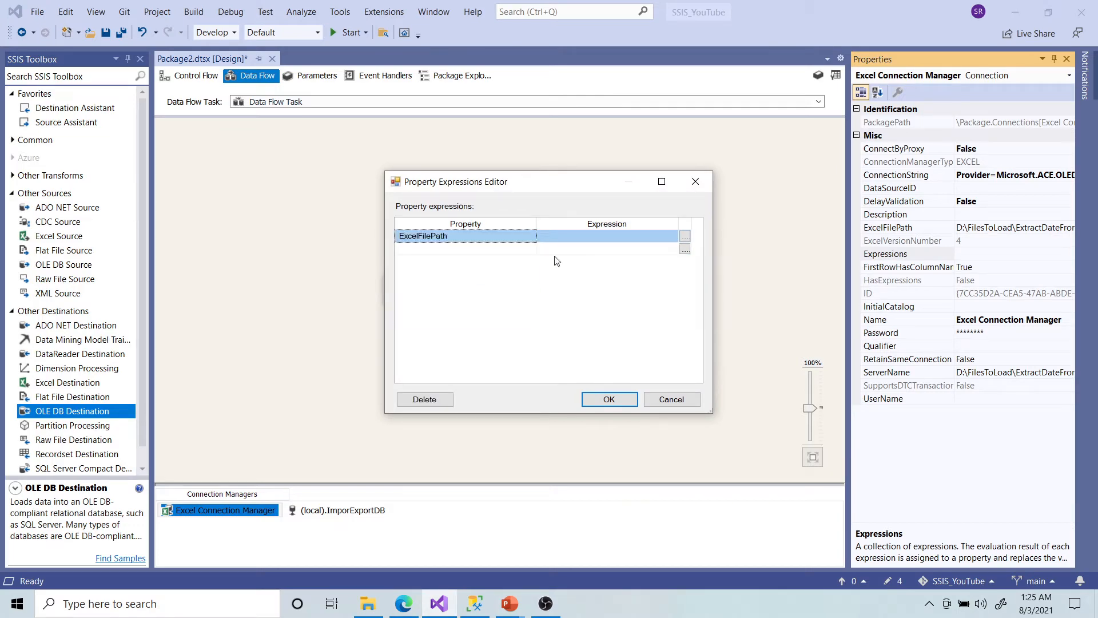
left_click(685, 239)
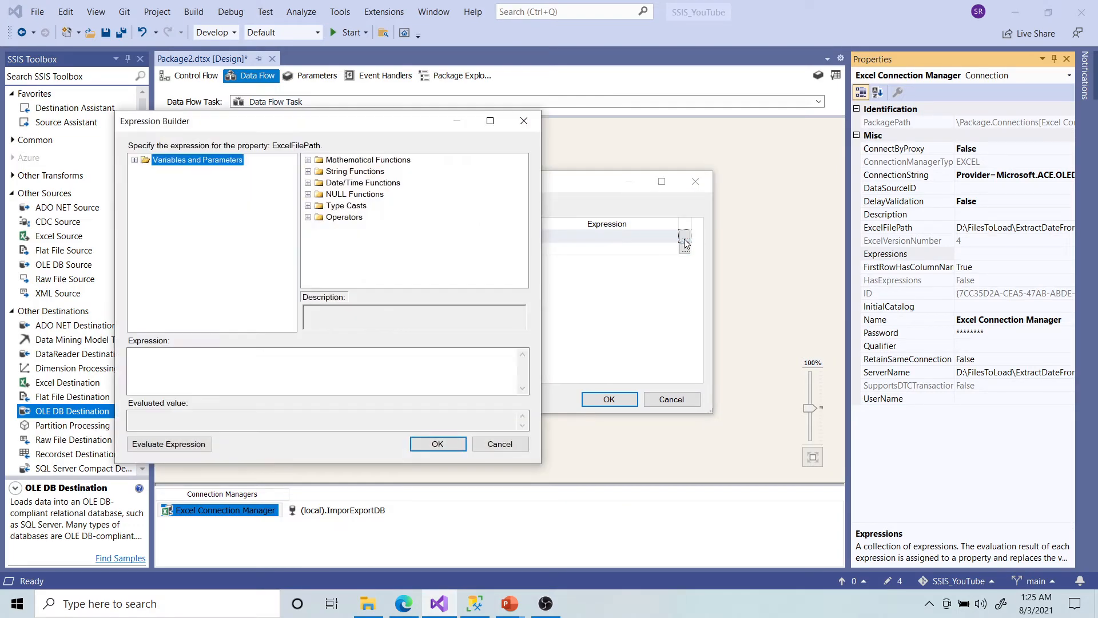
left_click(134, 161)
left_click_drag(204, 184, 127, 355)
left_click(191, 449)
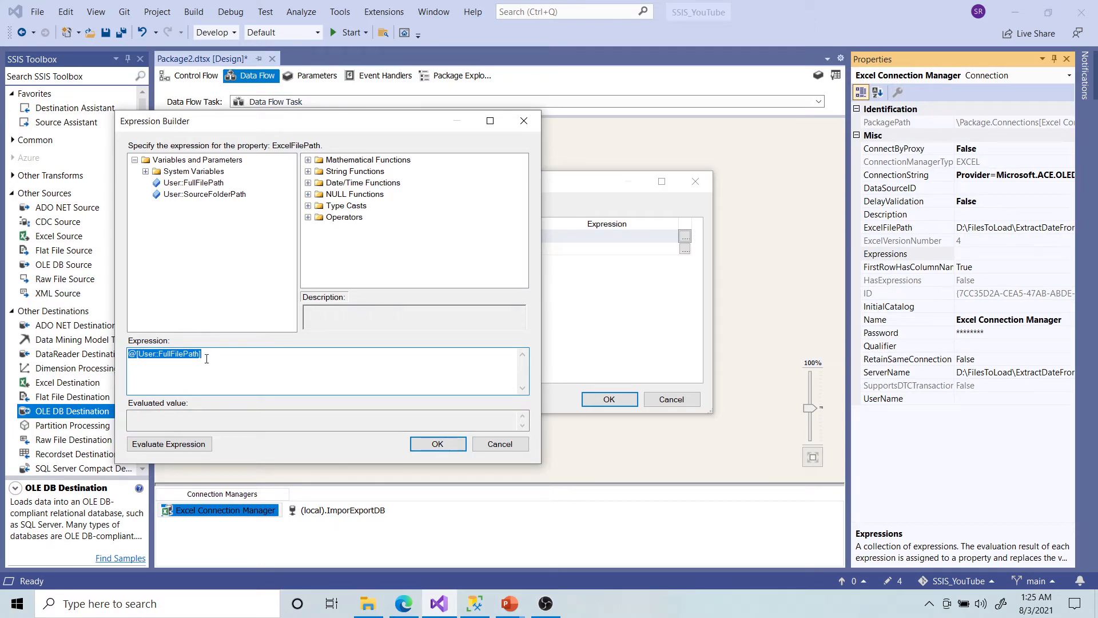
left_click(431, 445)
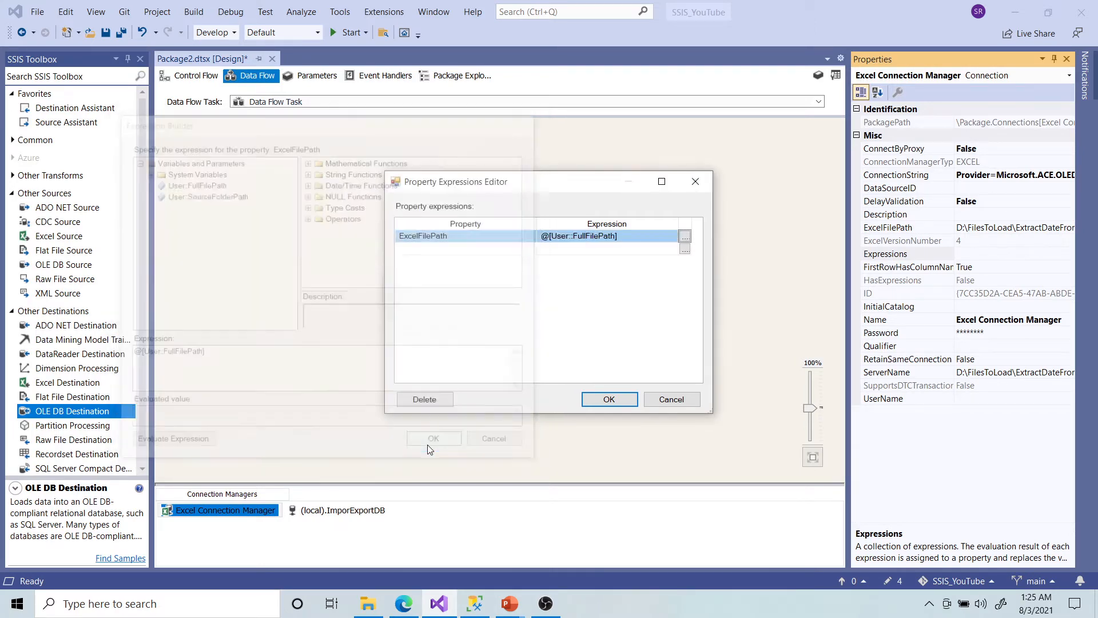
left_click(599, 405)
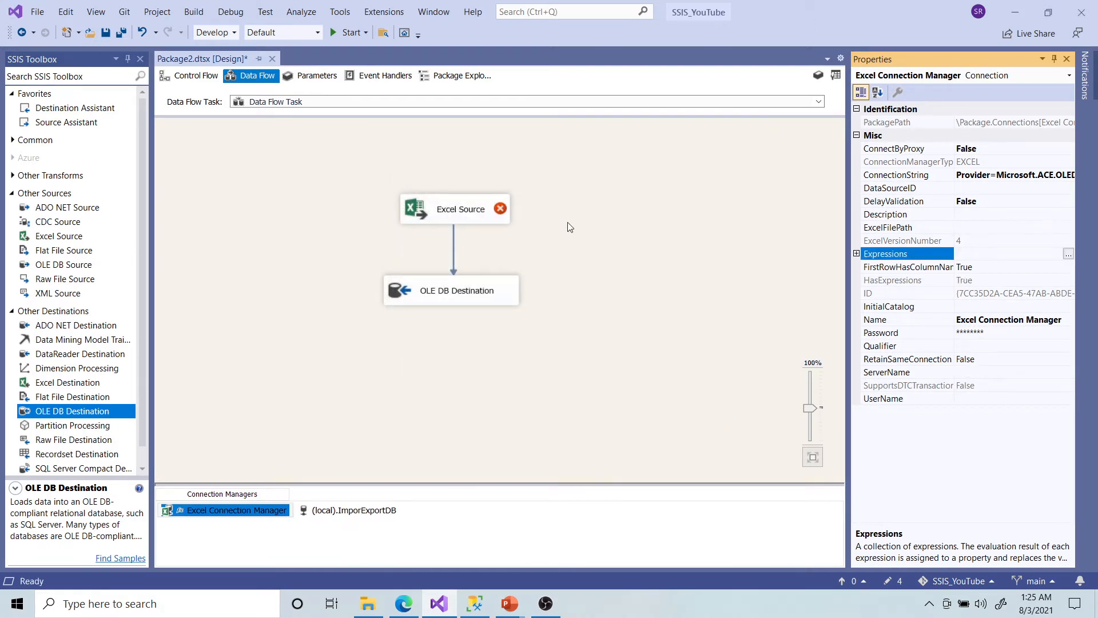
Set DelayValidation to True for the Excel Connection Manager and the Data Flow Task, and run the package
double_click(989, 205)
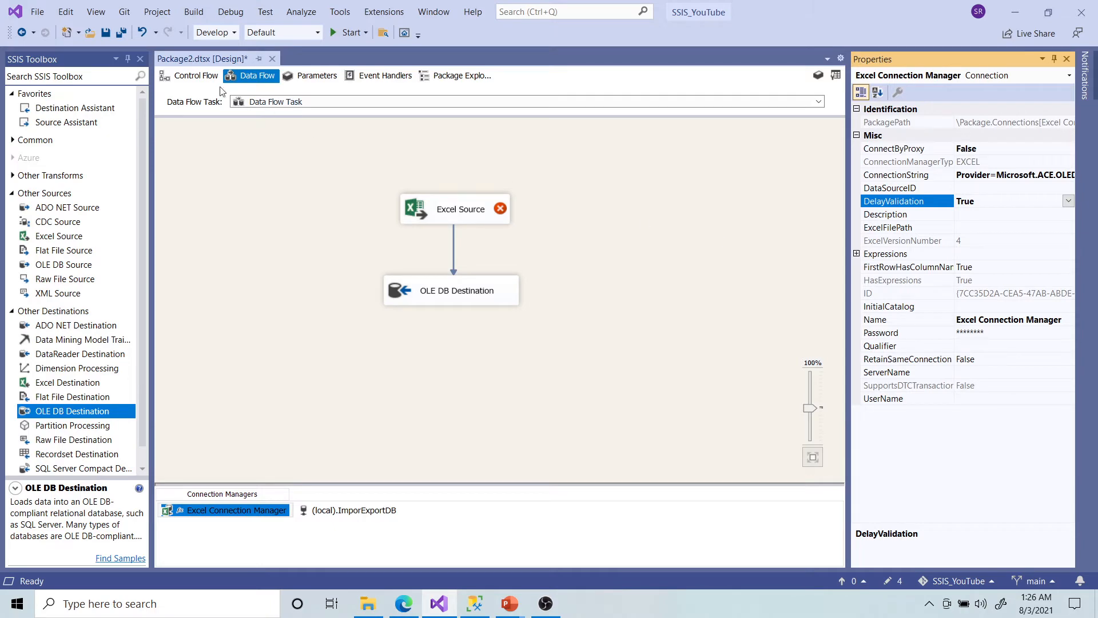
left_click(191, 72)
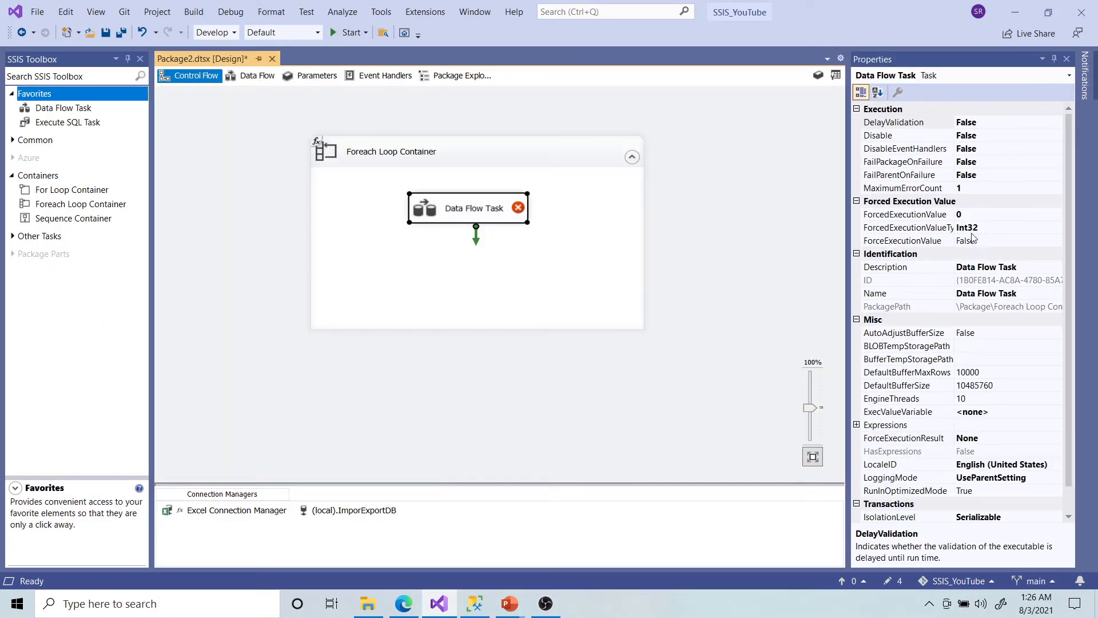
left_click(983, 122)
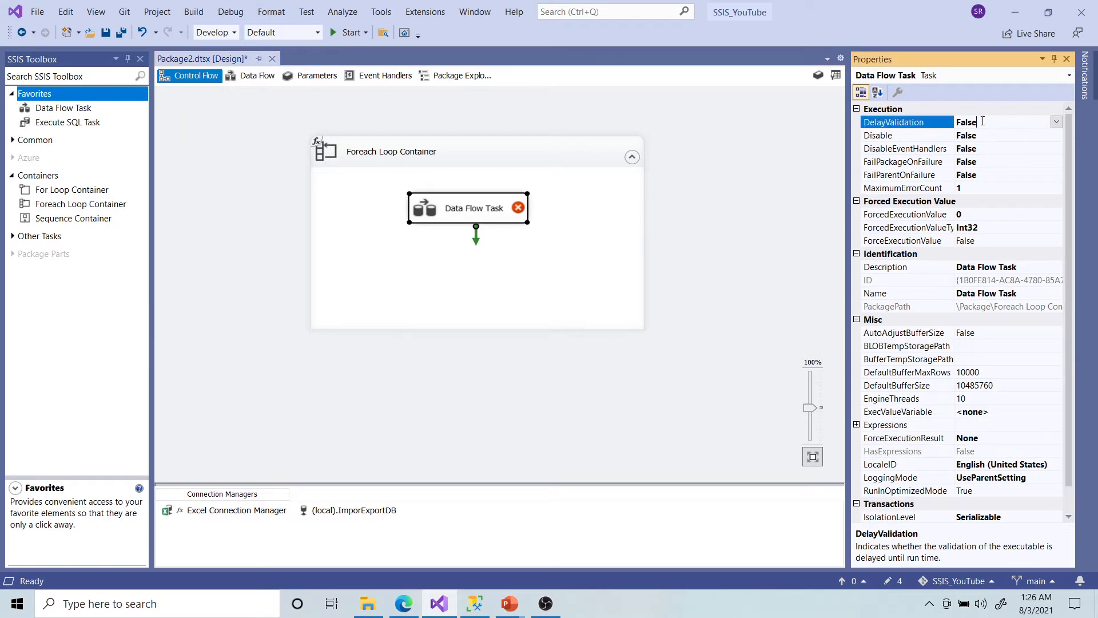
left_click(690, 289)
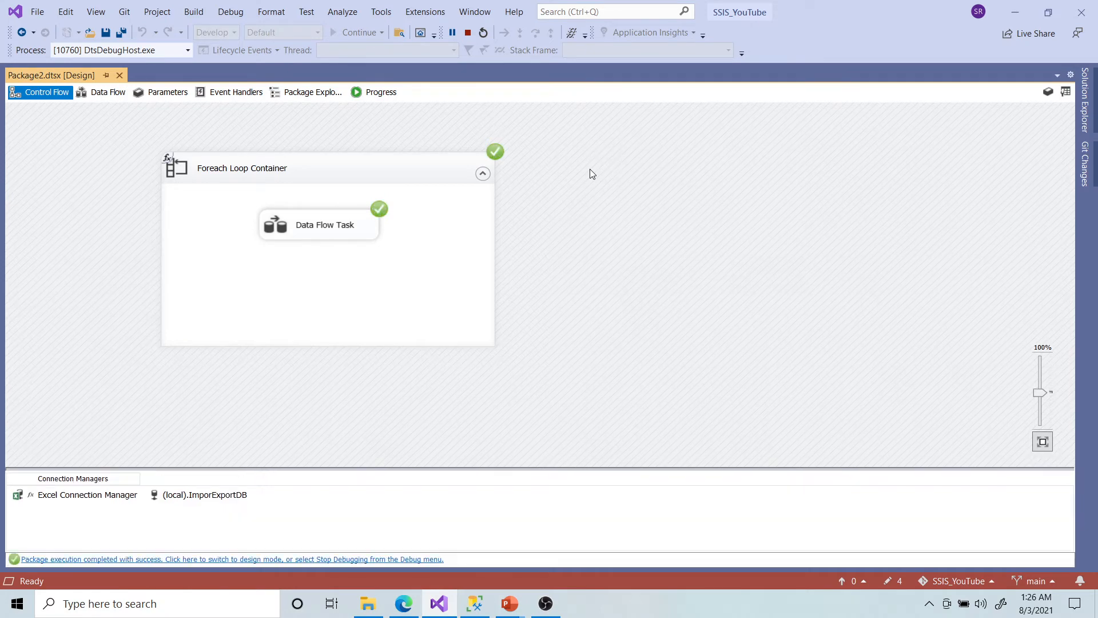
Switch to SQL Server Management Studio, rerun the SELECT on [dbo].[OrderListWithFileDate] and examine the loaded rows and the FileDate column
left_click(476, 605)
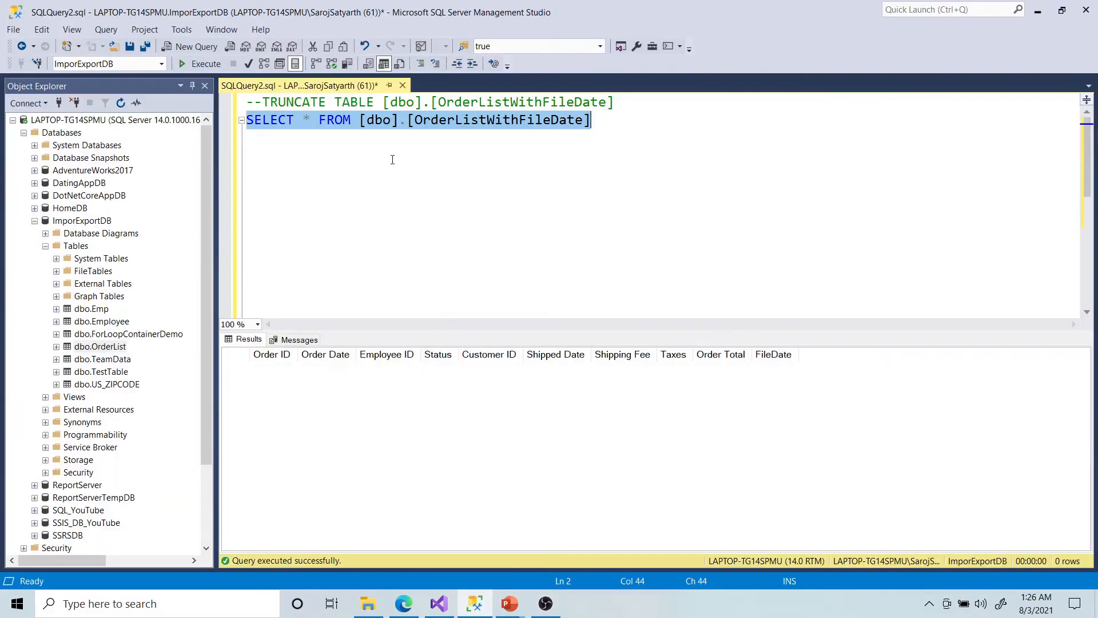
left_click(201, 66)
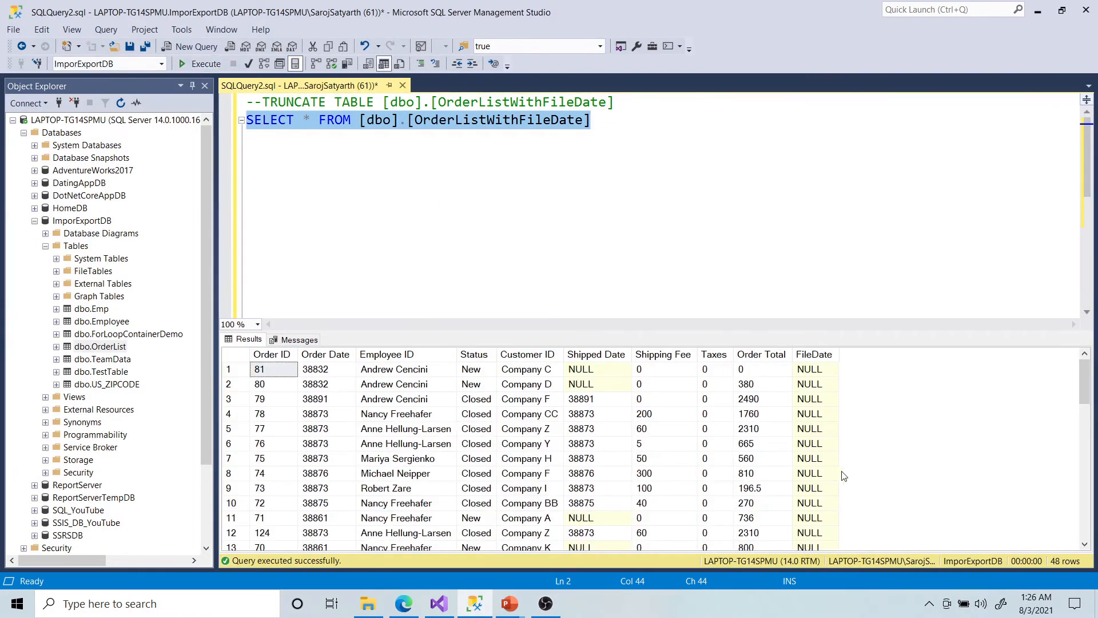
scroll(780, 412, "down", 7)
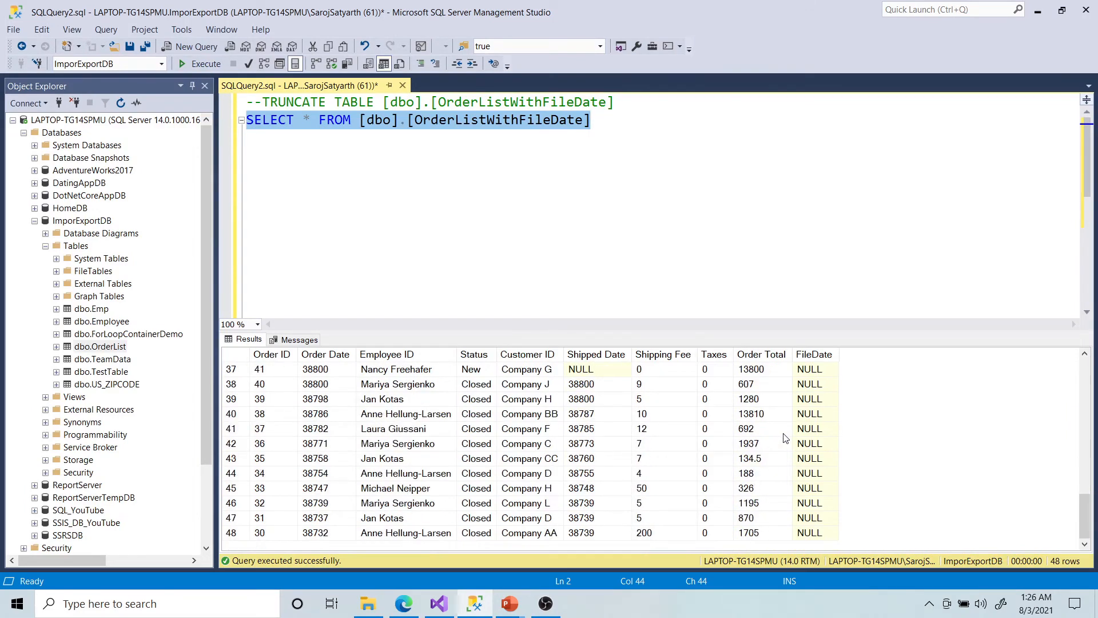
scroll(785, 438, "up", 7)
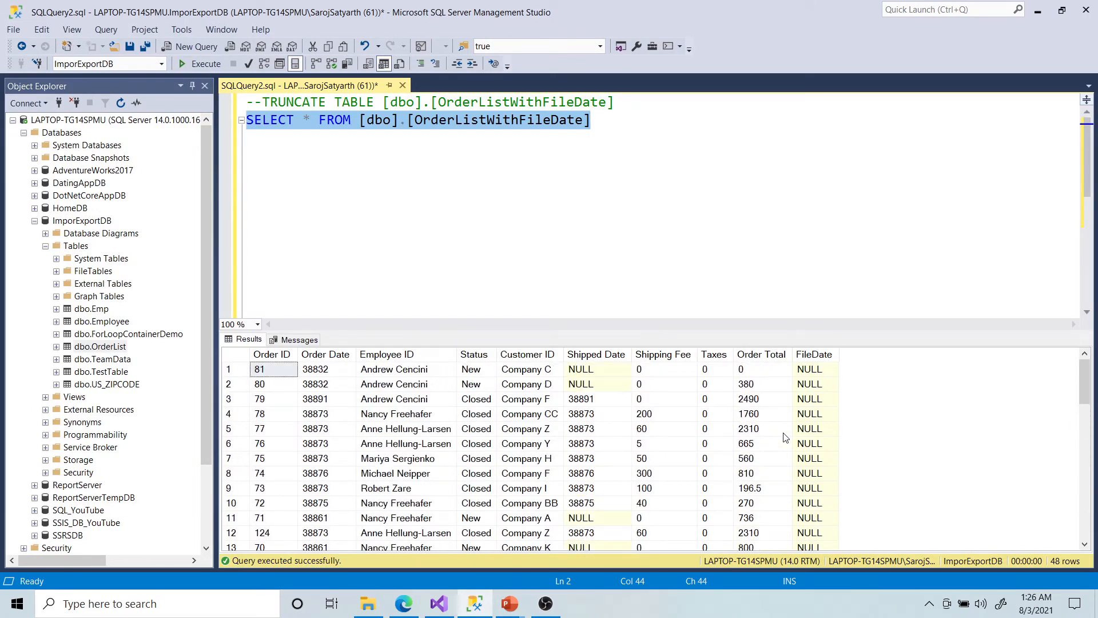
left_click(262, 372)
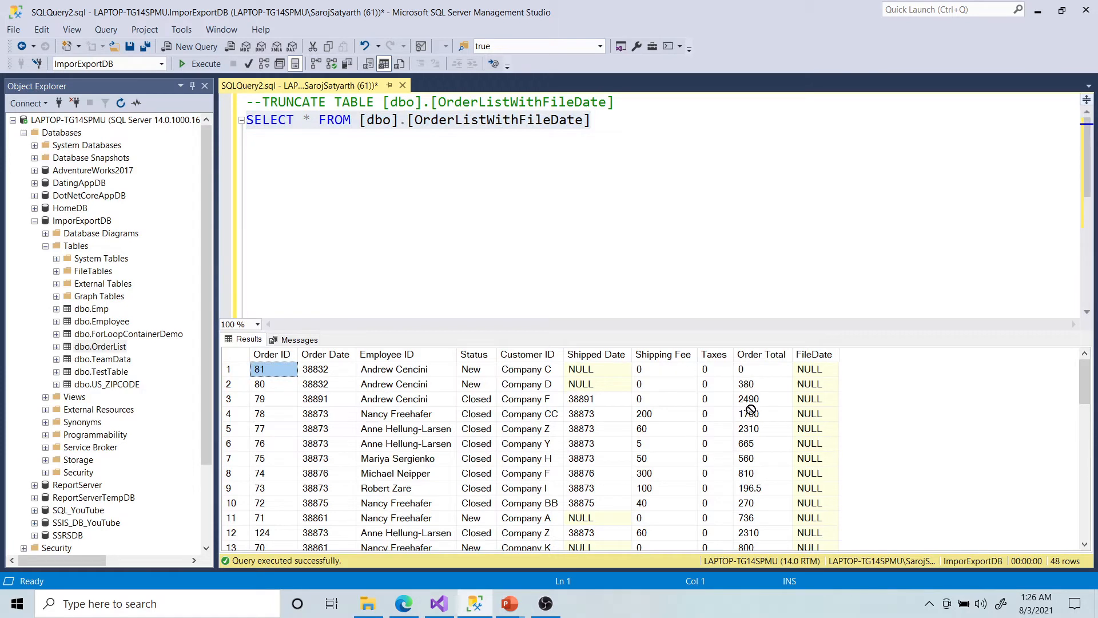
left_click_drag(804, 376, 831, 525)
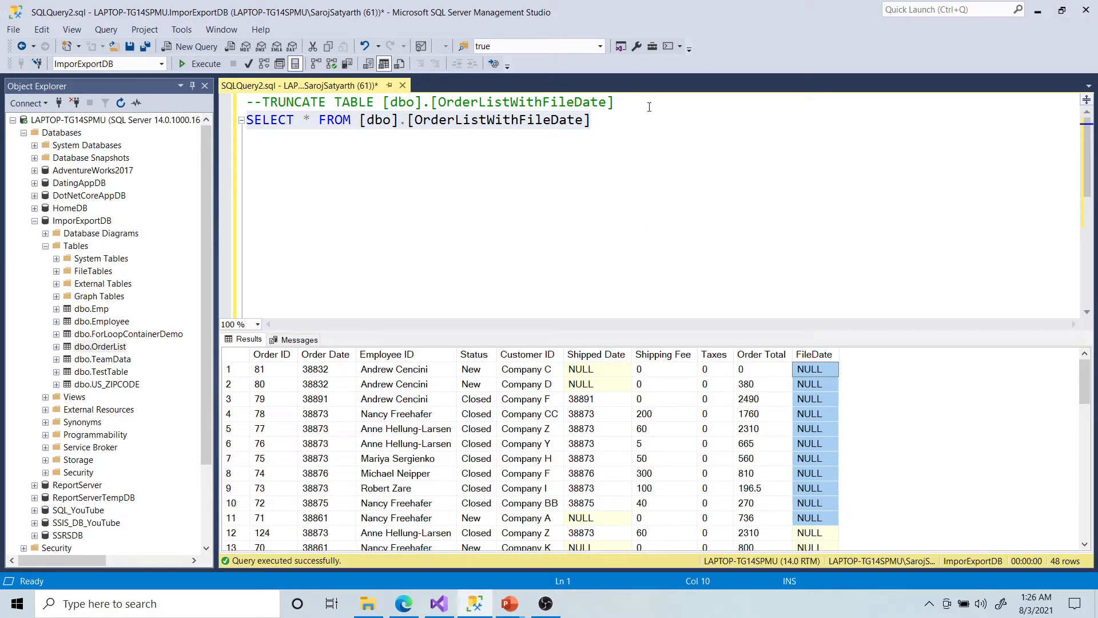
Execute only the commented-out TRUNCATE TABLE statement to empty [dbo].[OrderListWithFileDate]
left_click_drag(649, 107, 262, 103)
left_click(201, 62)
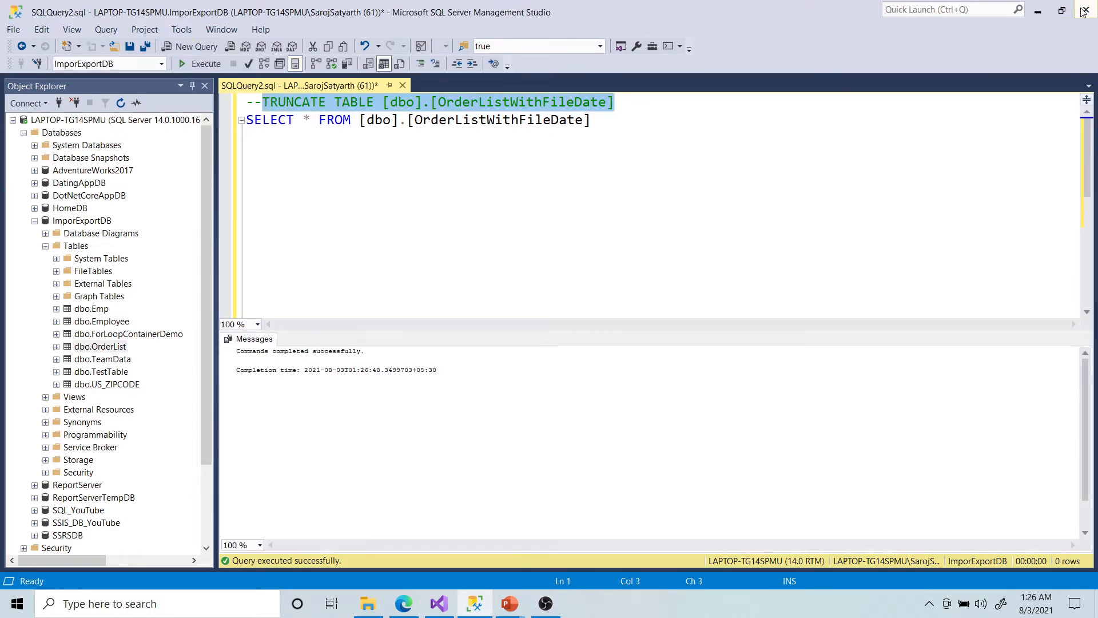
Switch to Visual Studio, stop debugging the package and close the Output window
left_click(1038, 10)
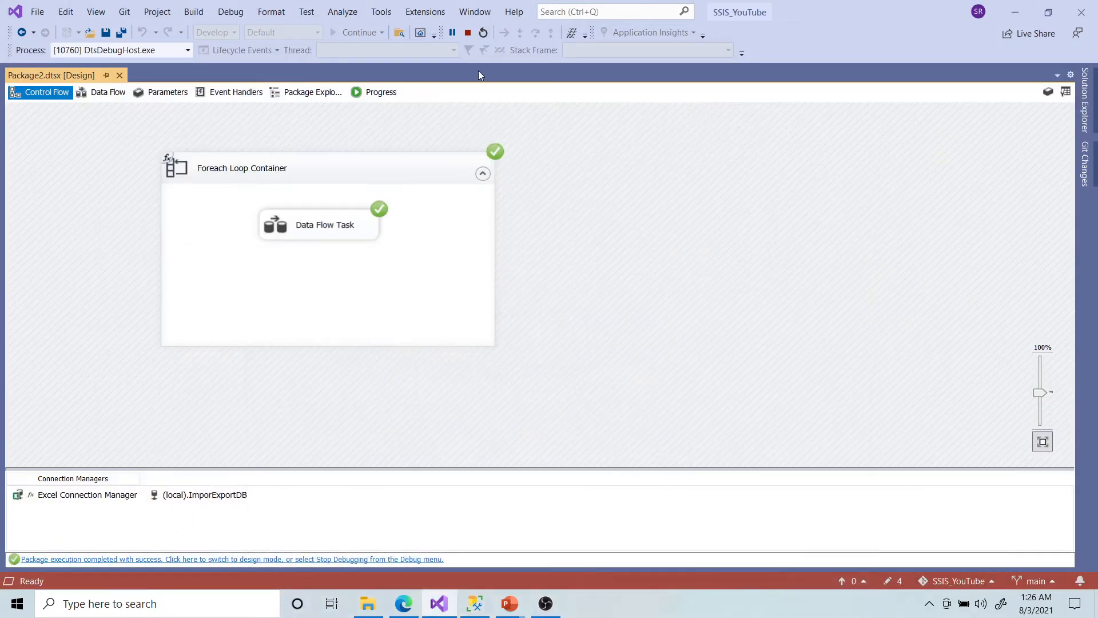
left_click(468, 34)
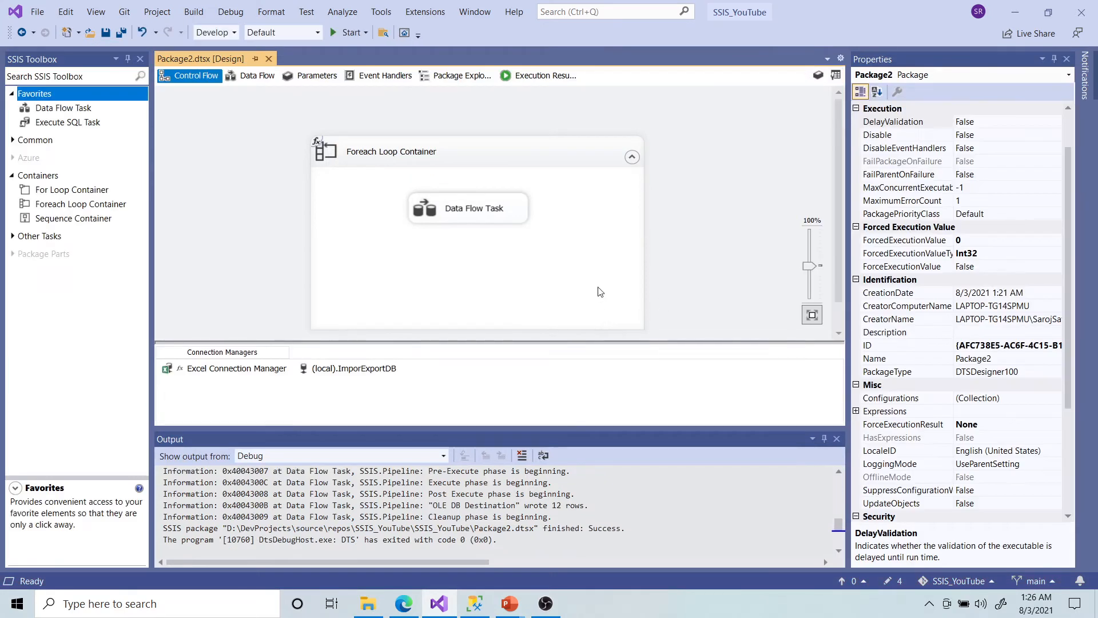
left_click(837, 440)
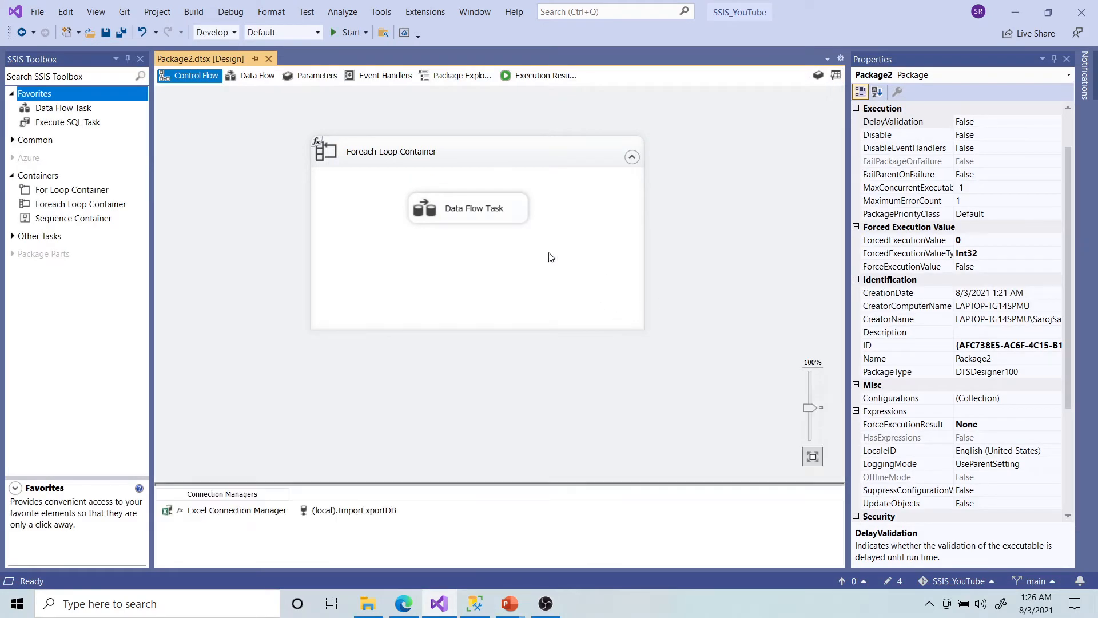
Add an Execute SQL Task inside the Foreach Loop Container below the Data Flow Task and connect the Data Flow Task to it
left_click_drag(77, 123, 430, 279)
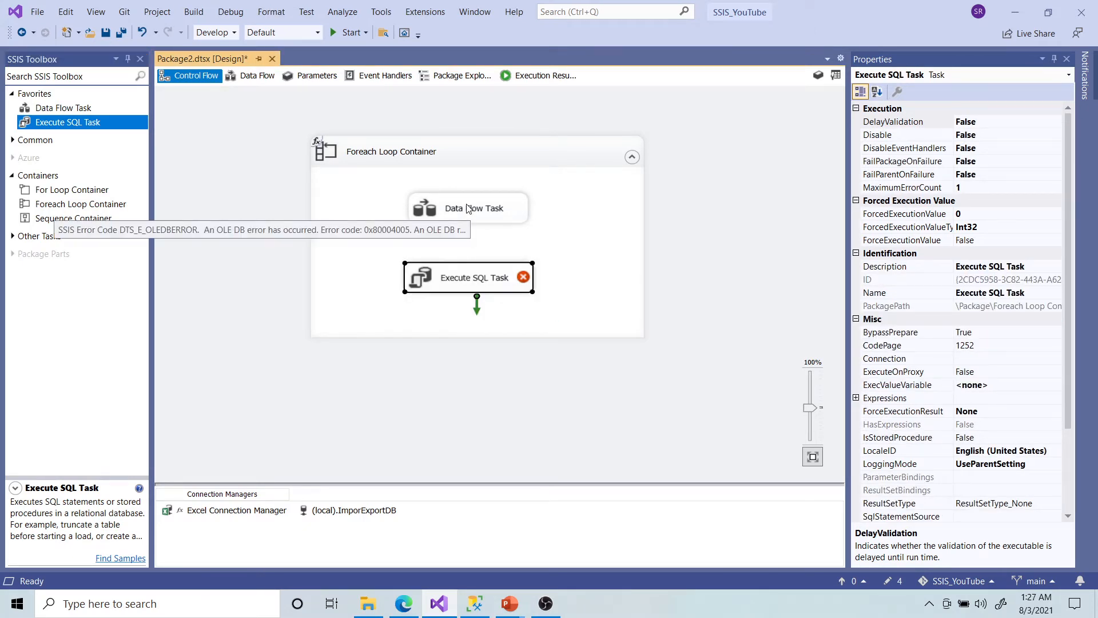
left_click(469, 208)
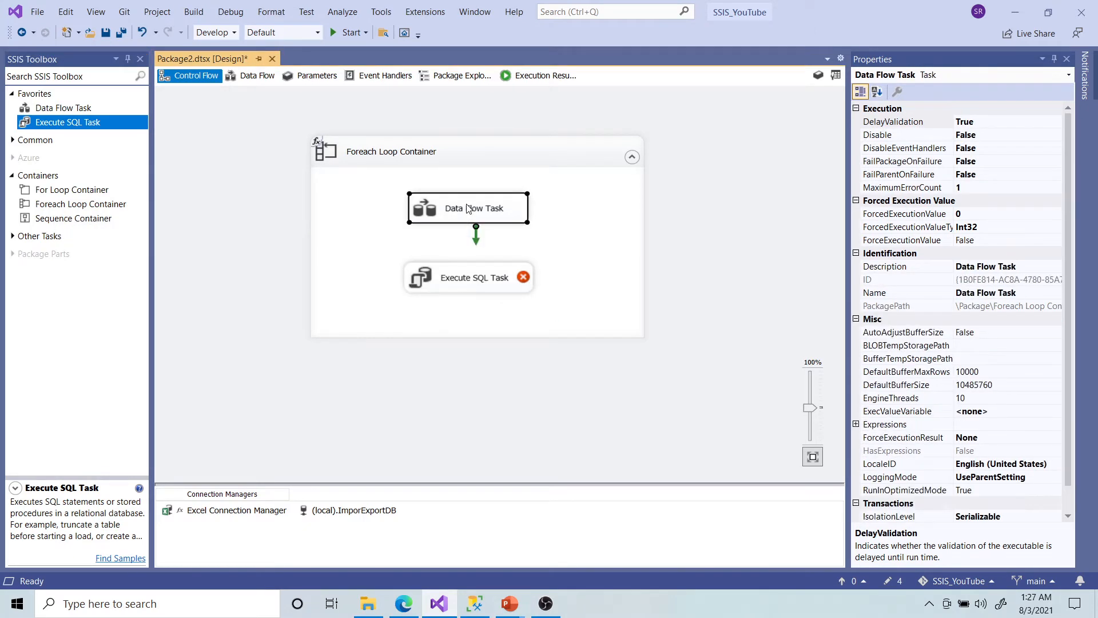
left_click(464, 282)
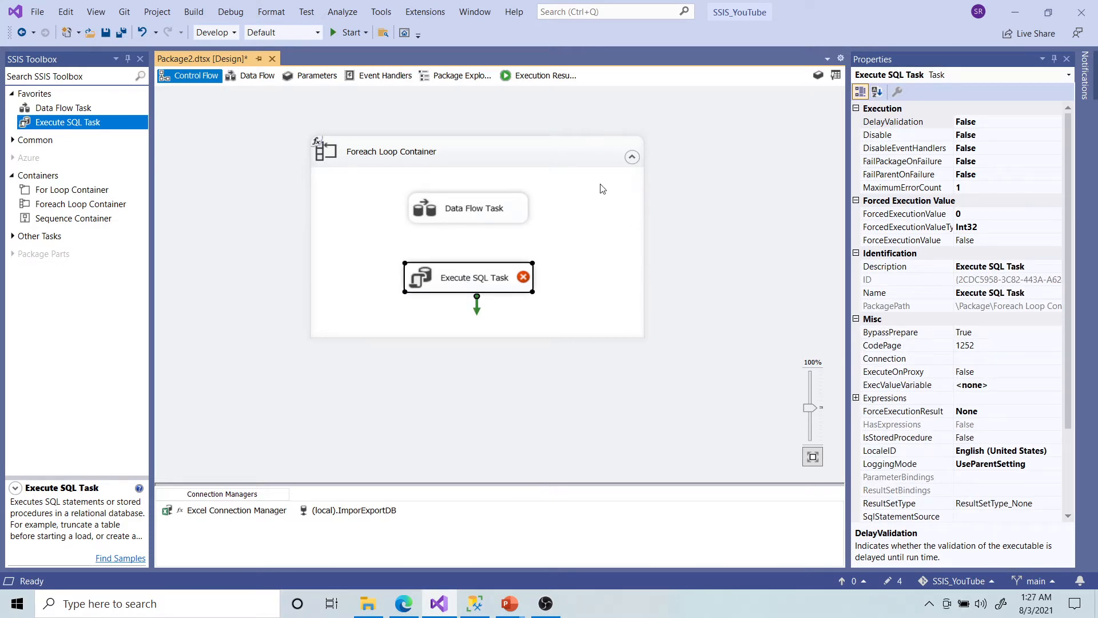
left_click(483, 212)
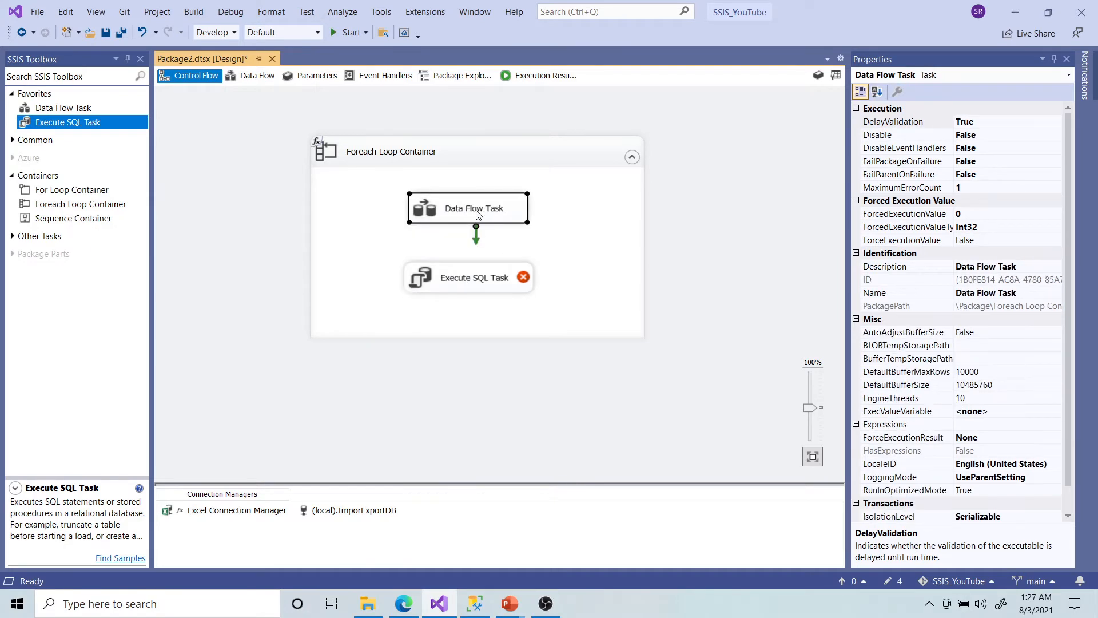
left_click(472, 286)
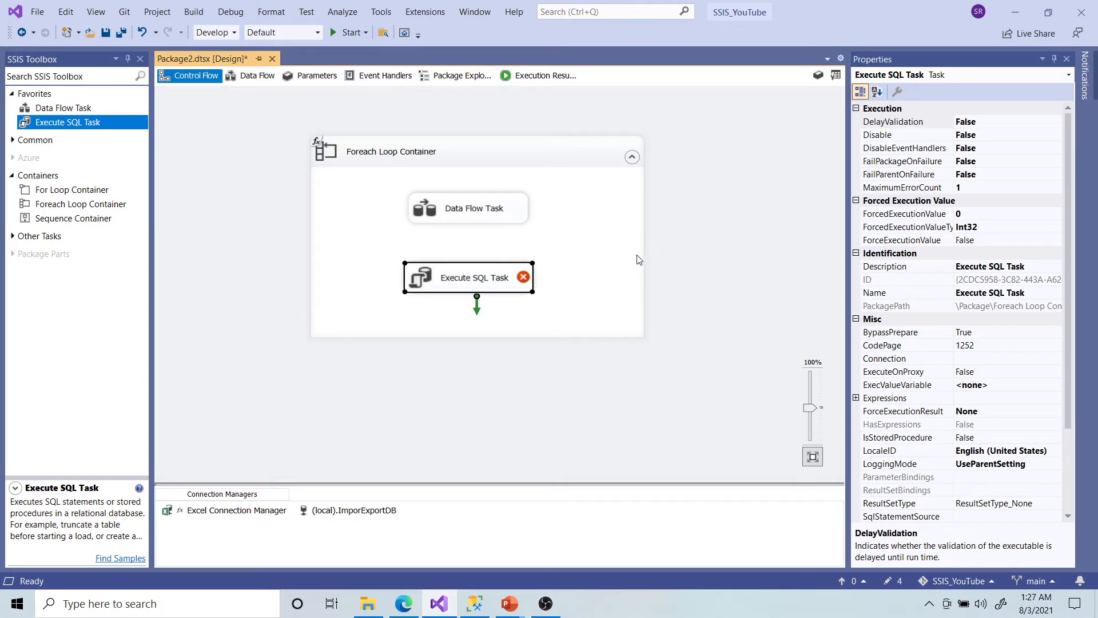
left_click(473, 220)
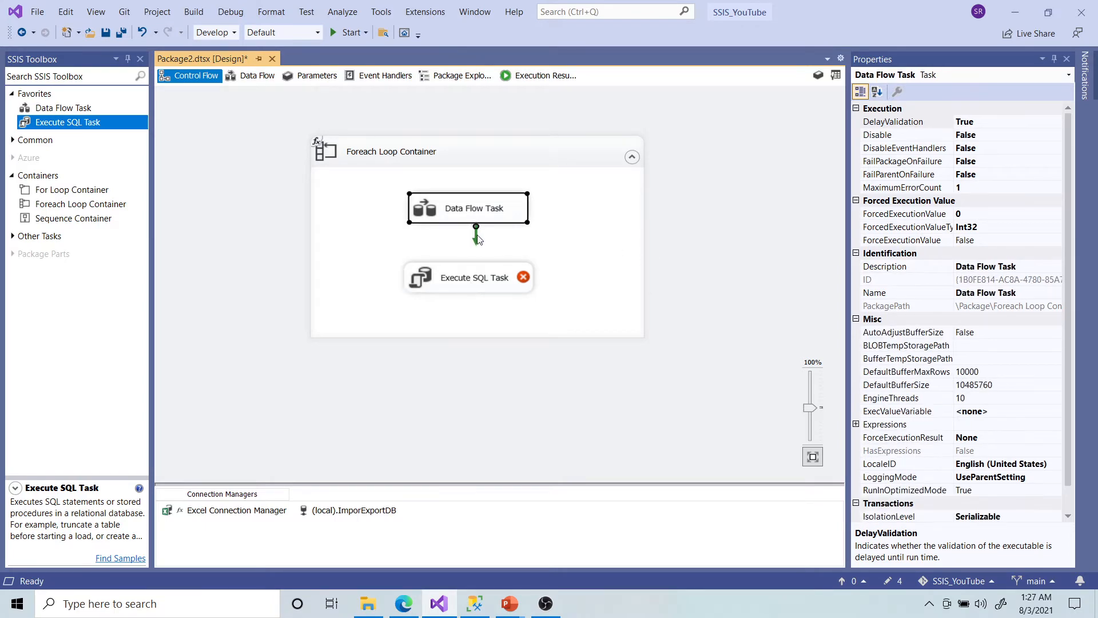
left_click_drag(477, 239, 471, 276)
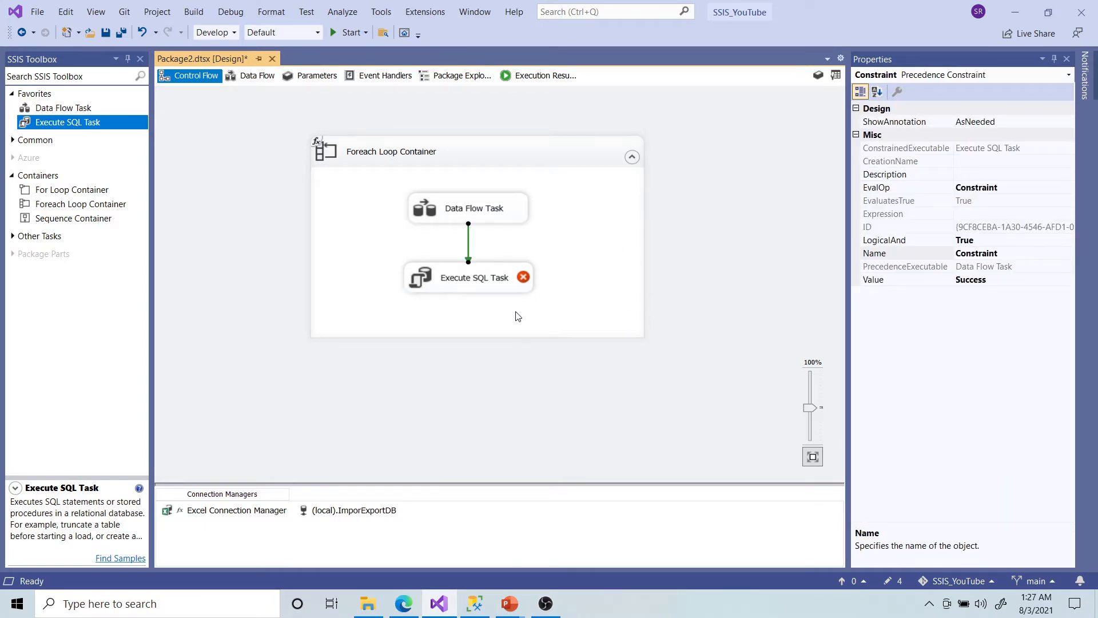
left_click(712, 269)
Set the Execute SQL Task's connection to (local).ImporExportDB and open its SQL statement for editing
left_click(485, 285)
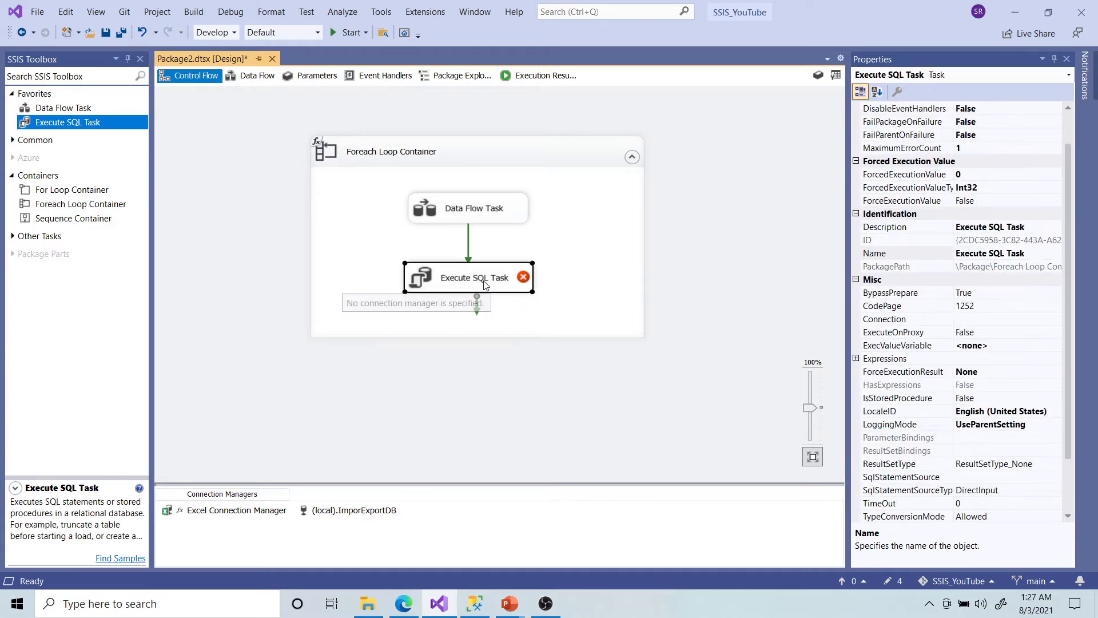
double_click(485, 285)
left_click(730, 308)
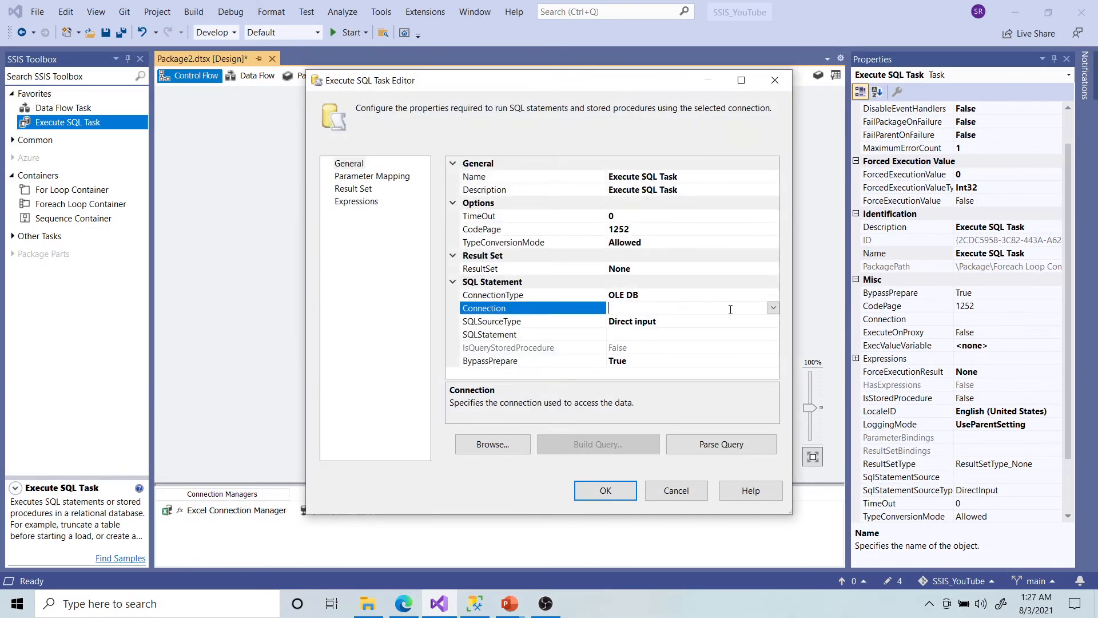
left_click(772, 309)
left_click(681, 334)
left_click(637, 334)
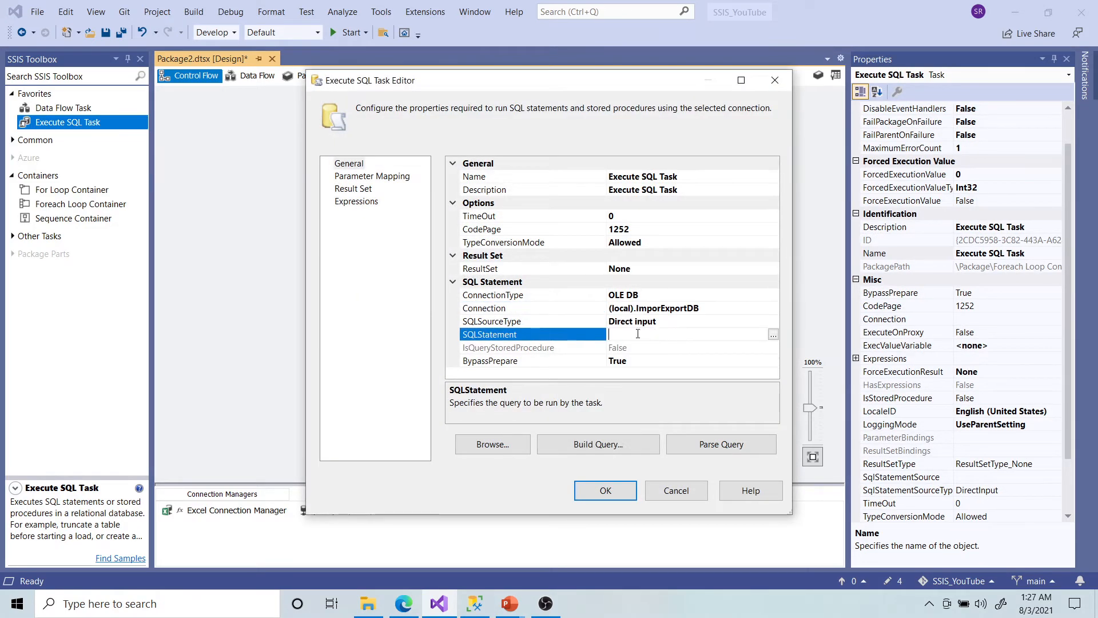
left_click(773, 334)
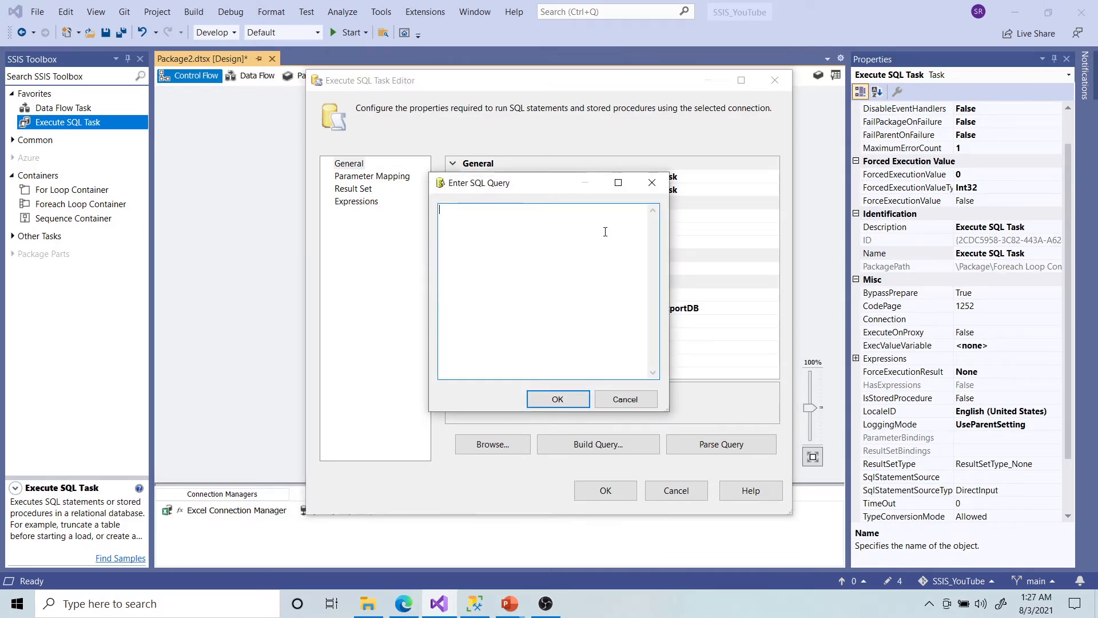
Switch to SQL Server Management Studio and uncomment the UPDATE statement on [dbo].[OrderListWithFileDate]
left_click(475, 604)
scroll(508, 263, "down", 3)
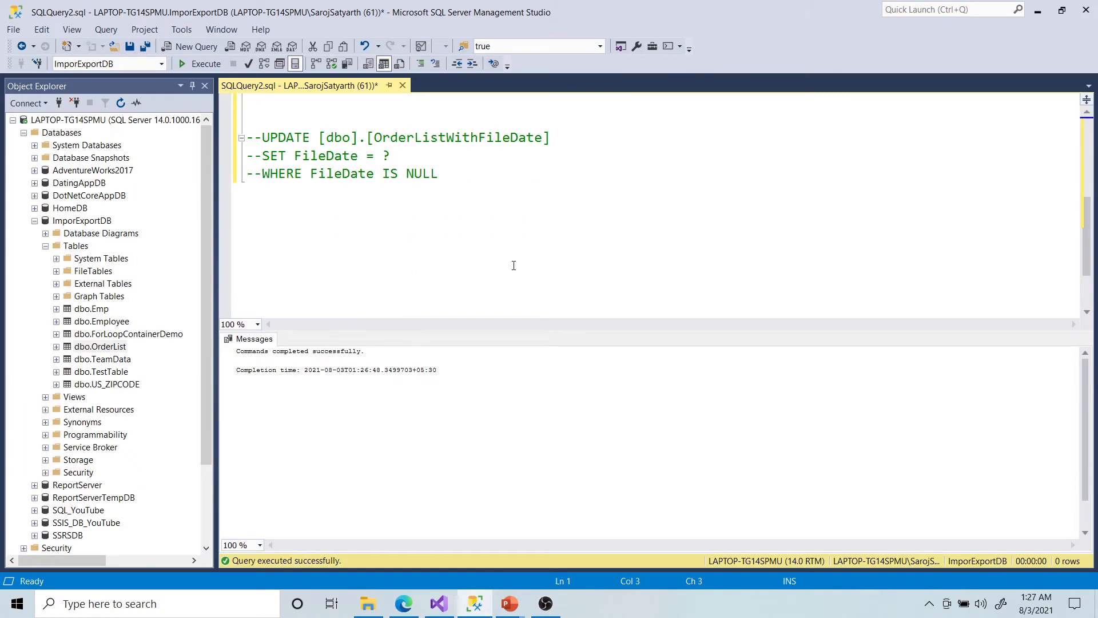
left_click_drag(438, 174, 242, 143)
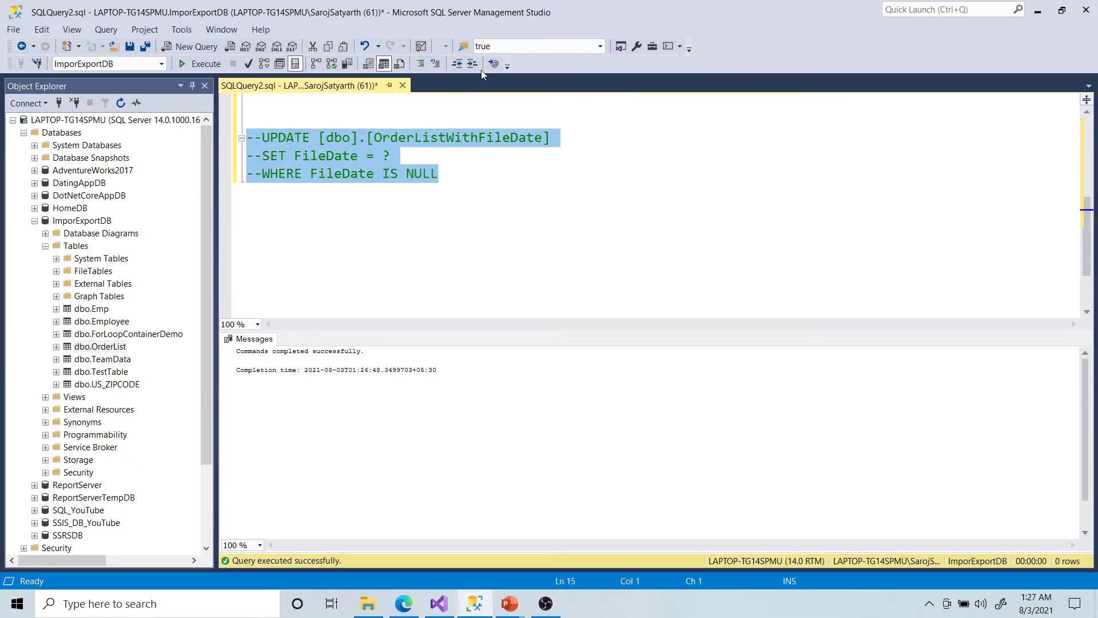
left_click(435, 63)
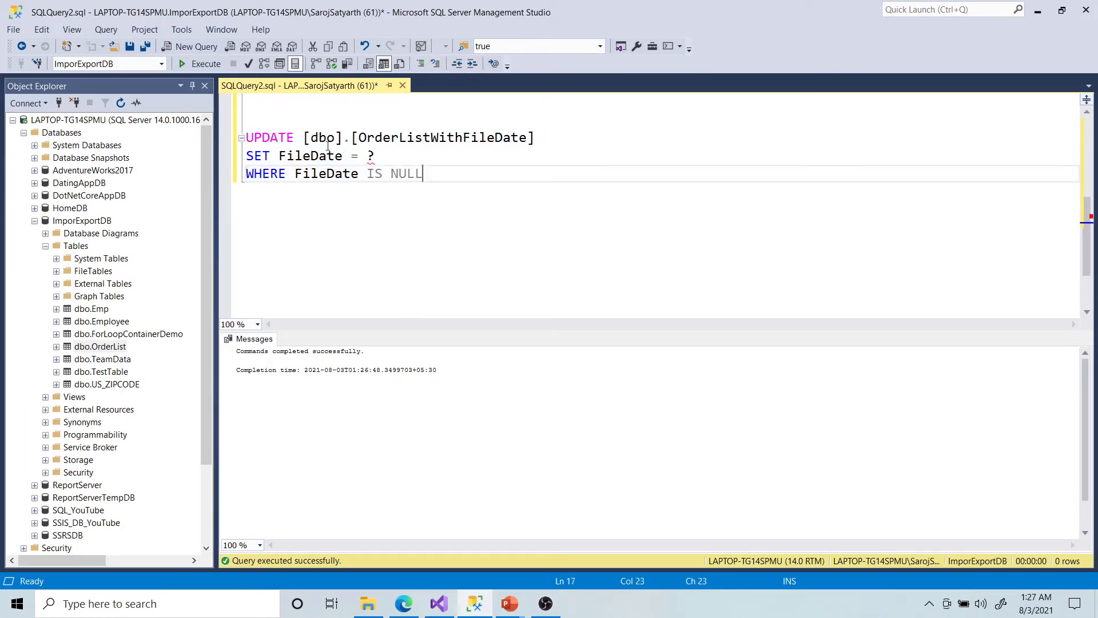
Examine the UPDATE statement's target table, its FileDate parameter placeholder and its WHERE condition on FileDate
left_click(241, 138)
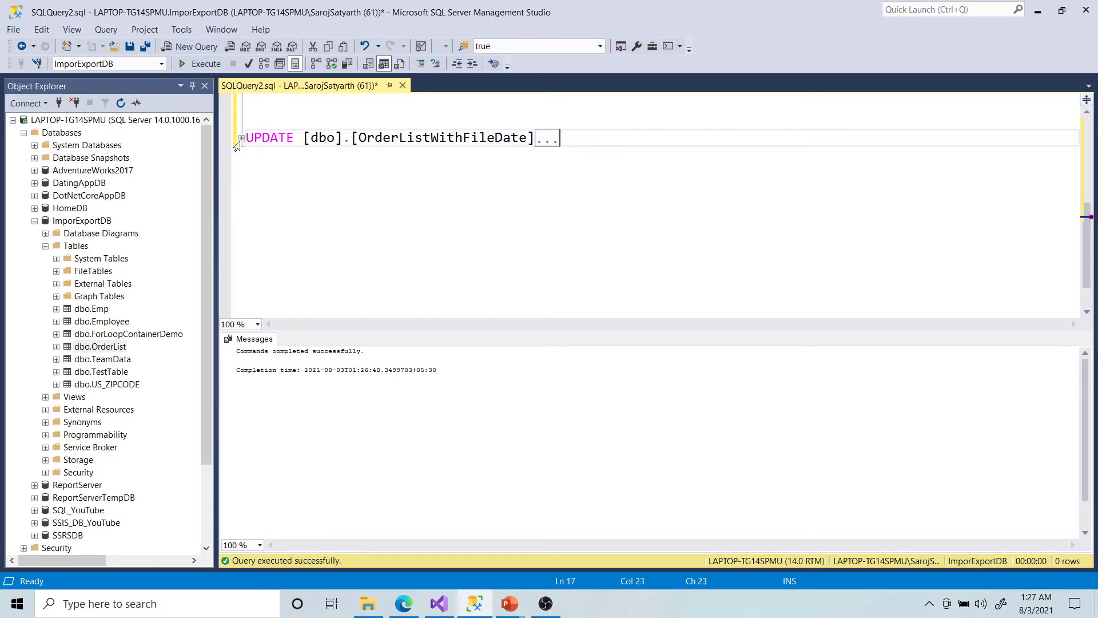
left_click(241, 139)
left_click_drag(537, 141, 379, 156)
left_click(369, 156)
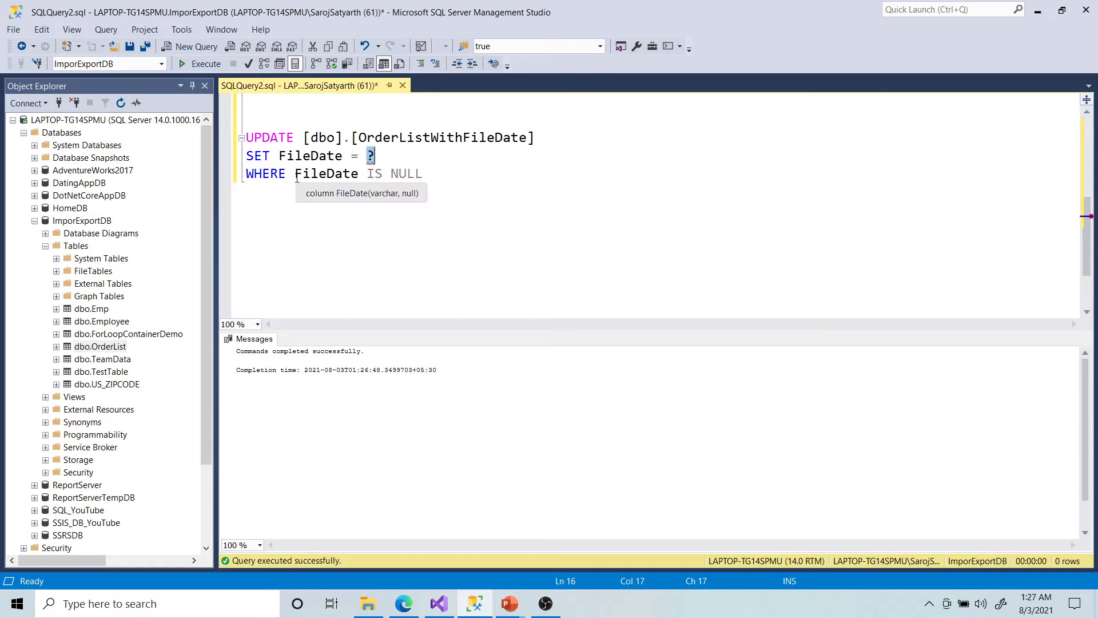
left_click_drag(295, 174, 424, 178)
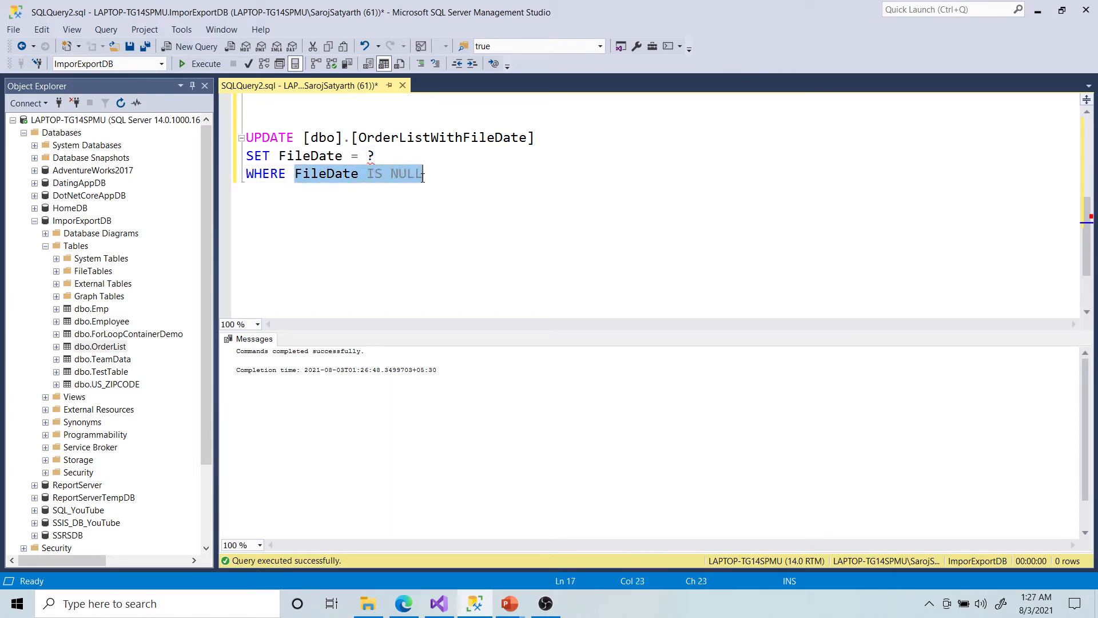
left_click(457, 181)
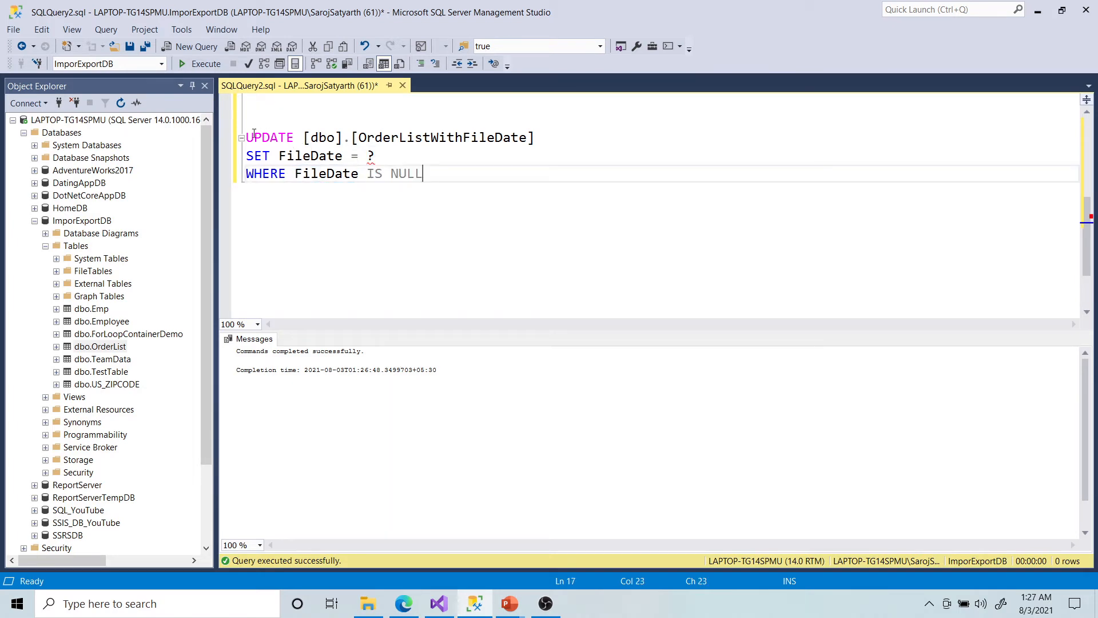
left_click_drag(295, 176, 364, 176)
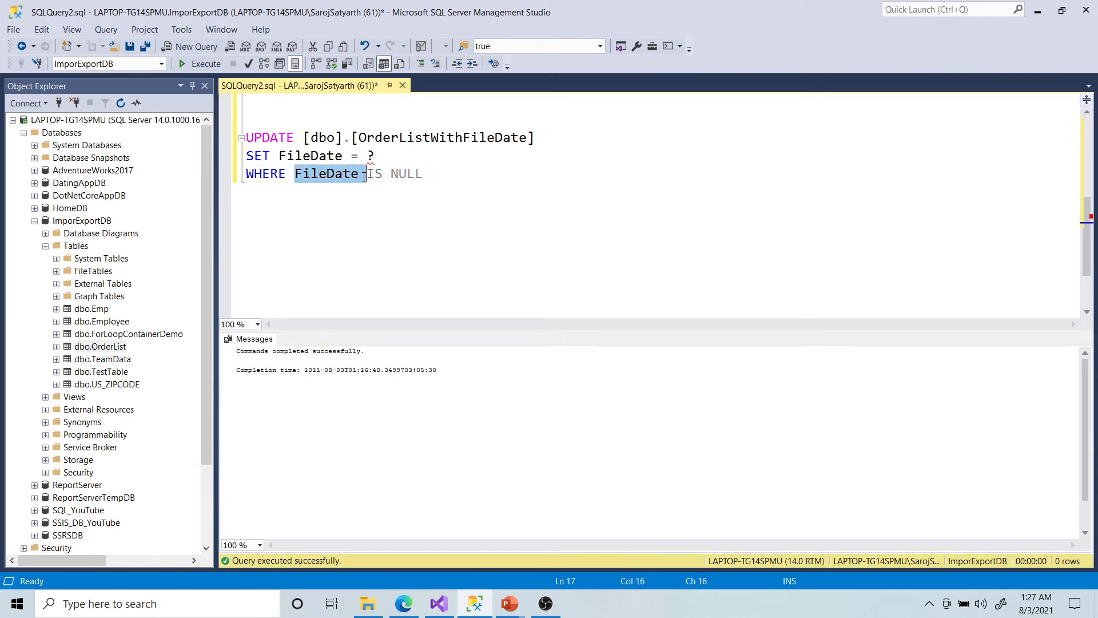
left_click_drag(443, 175, 274, 158)
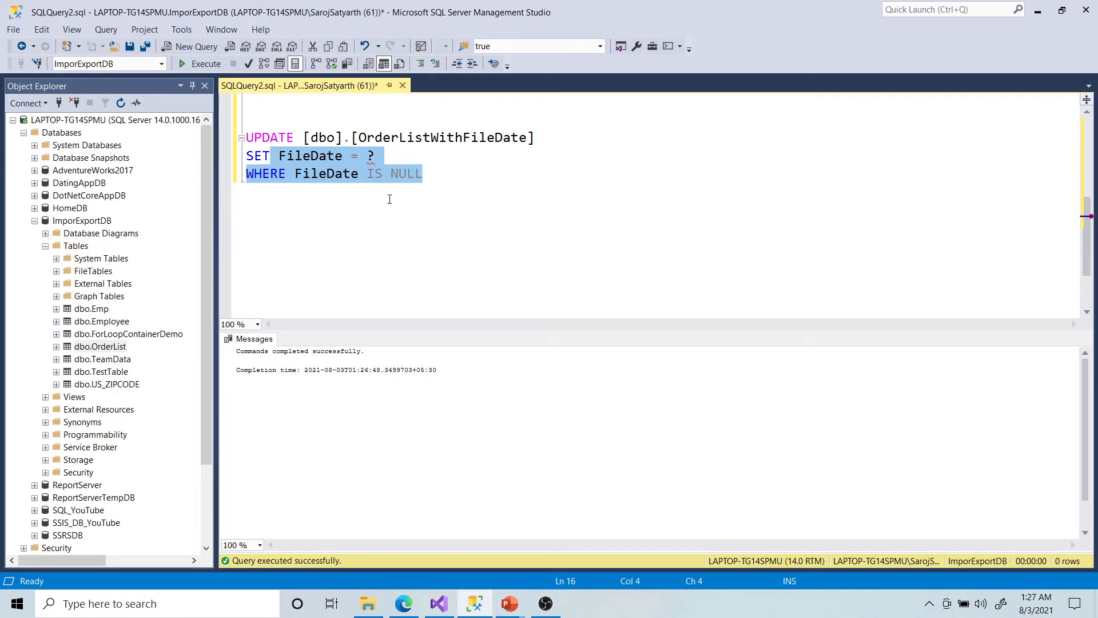
Copy the complete three-line UPDATE statement and comment it out again in the query
left_click(439, 180)
key("shift+Up")
key("shift+Up")
key("shift+Home")
key("ctrl+c")
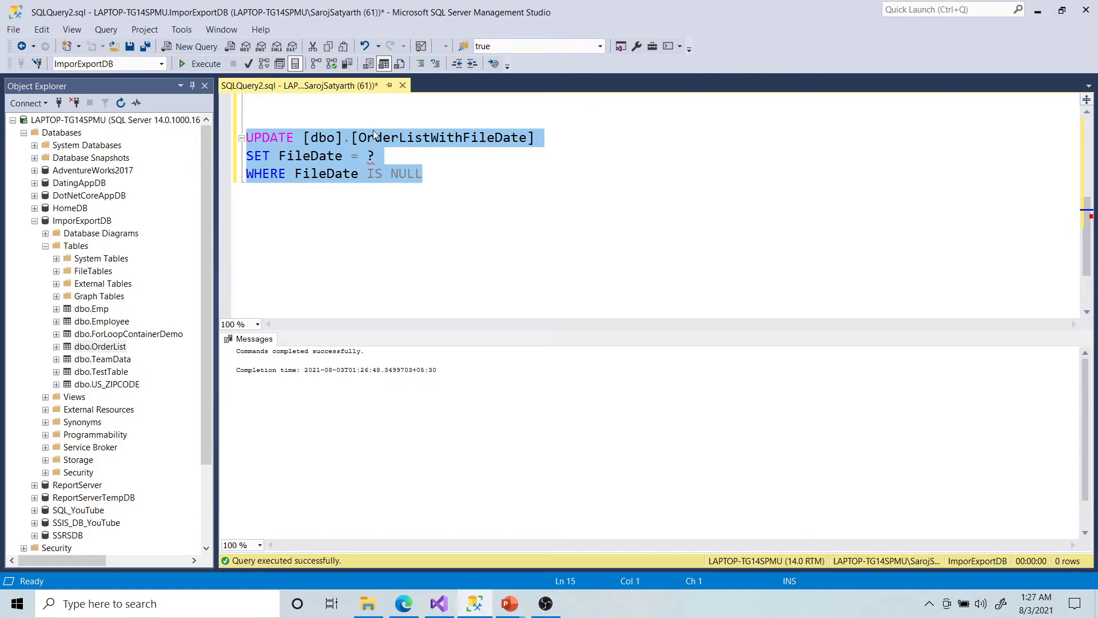
left_click(423, 66)
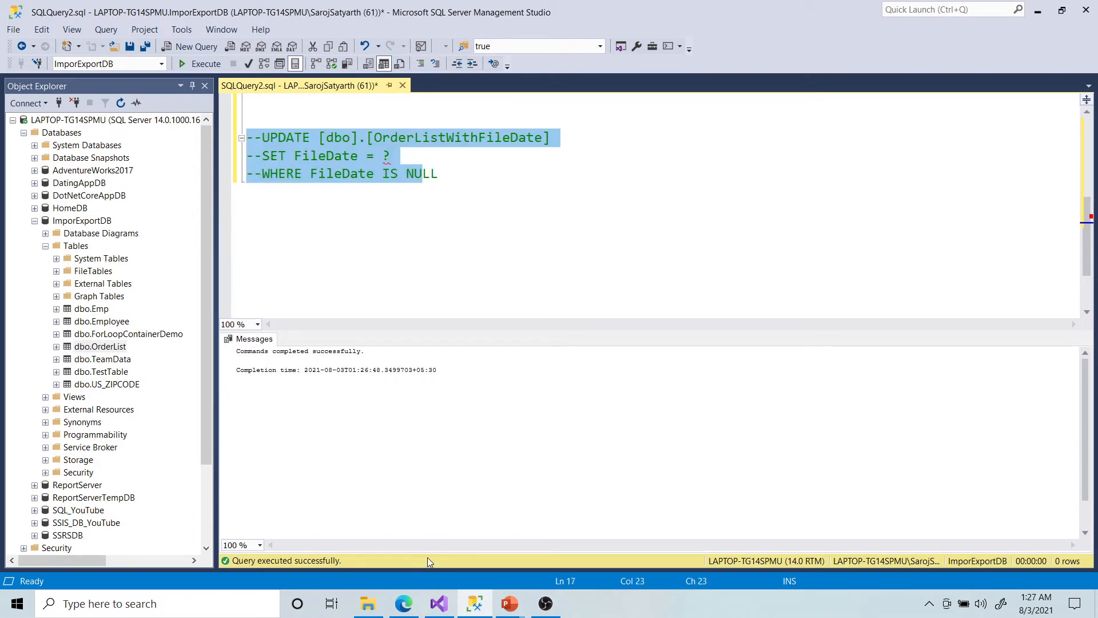
Switch to Visual Studio, paste UPDATE [dbo].[OrderListWithFileDate] SET FileDate = ? WHERE FileDate IS NULL as the Execute SQL Task's statement, and save the task
left_click(439, 604)
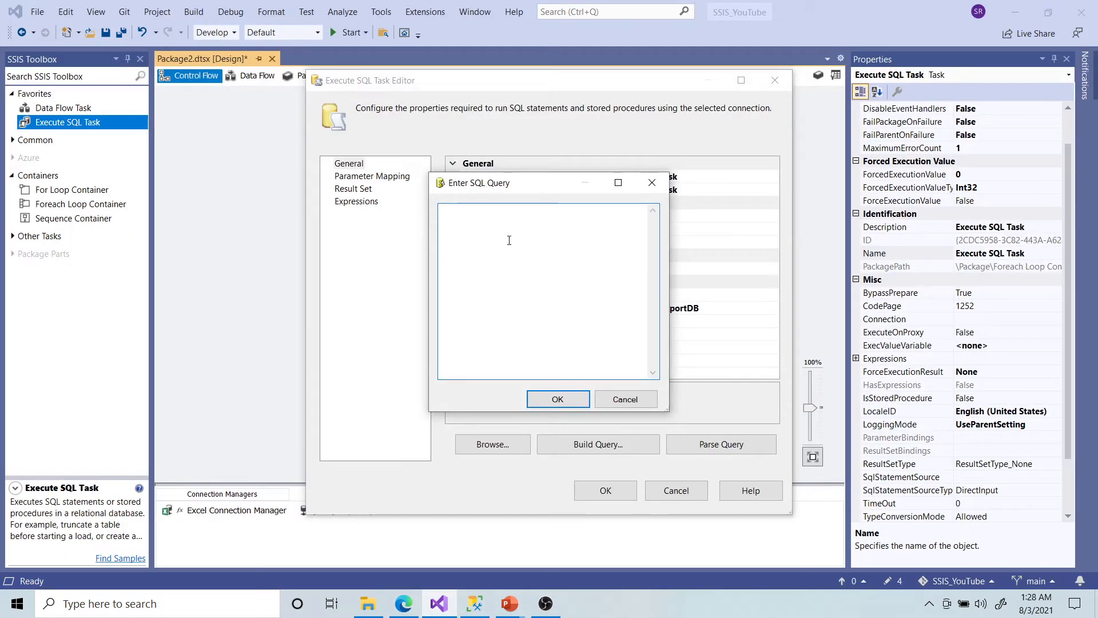
key("ctrl+v")
left_click(549, 401)
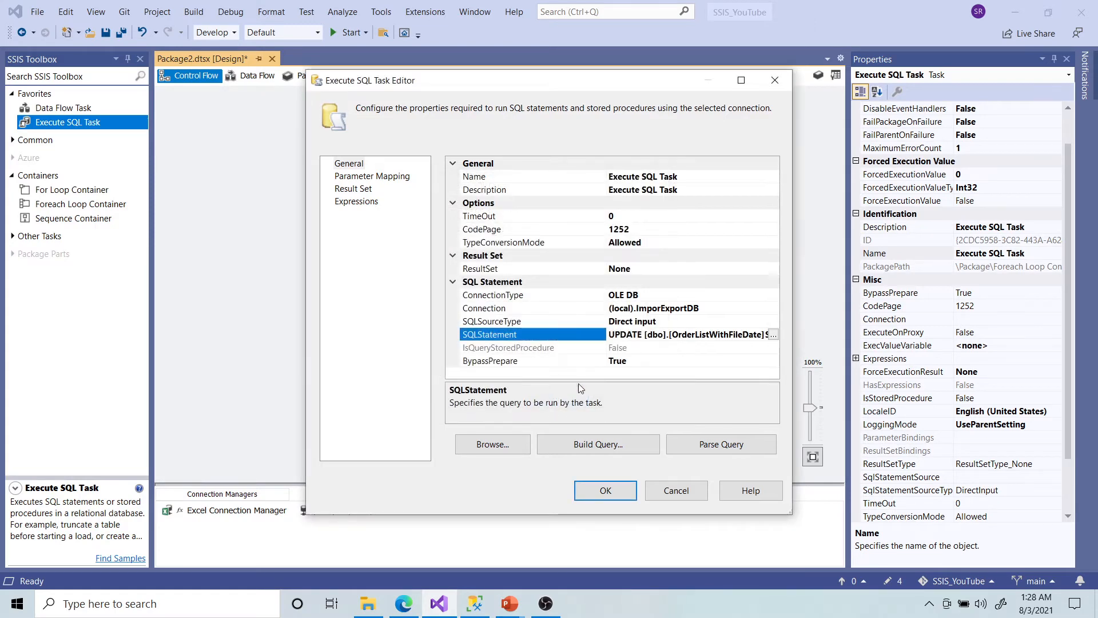
left_click(773, 337)
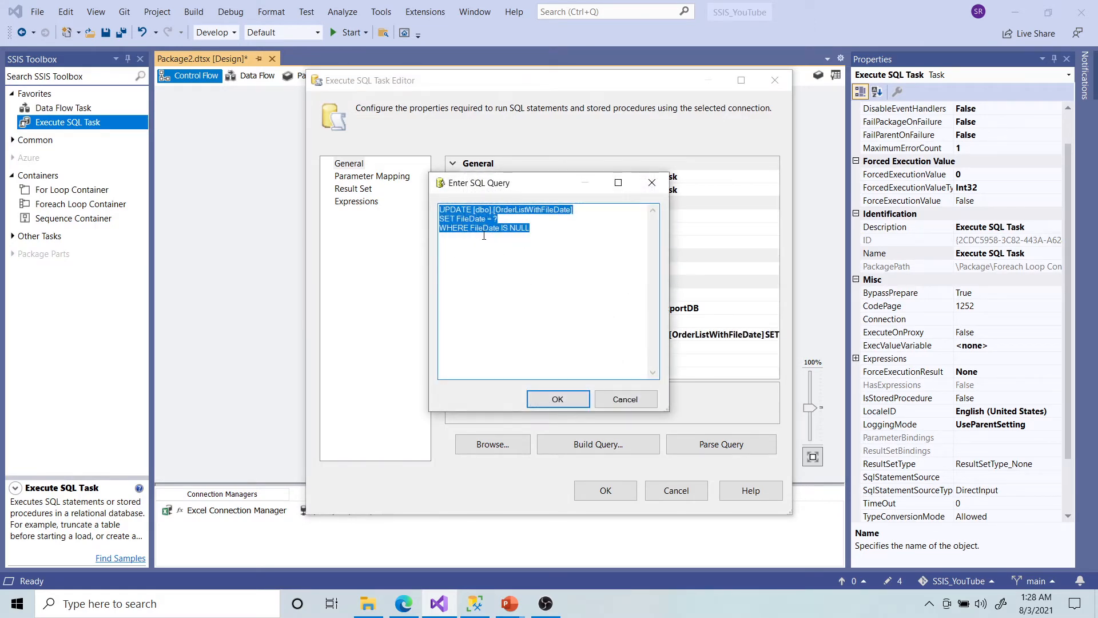
left_click(503, 219)
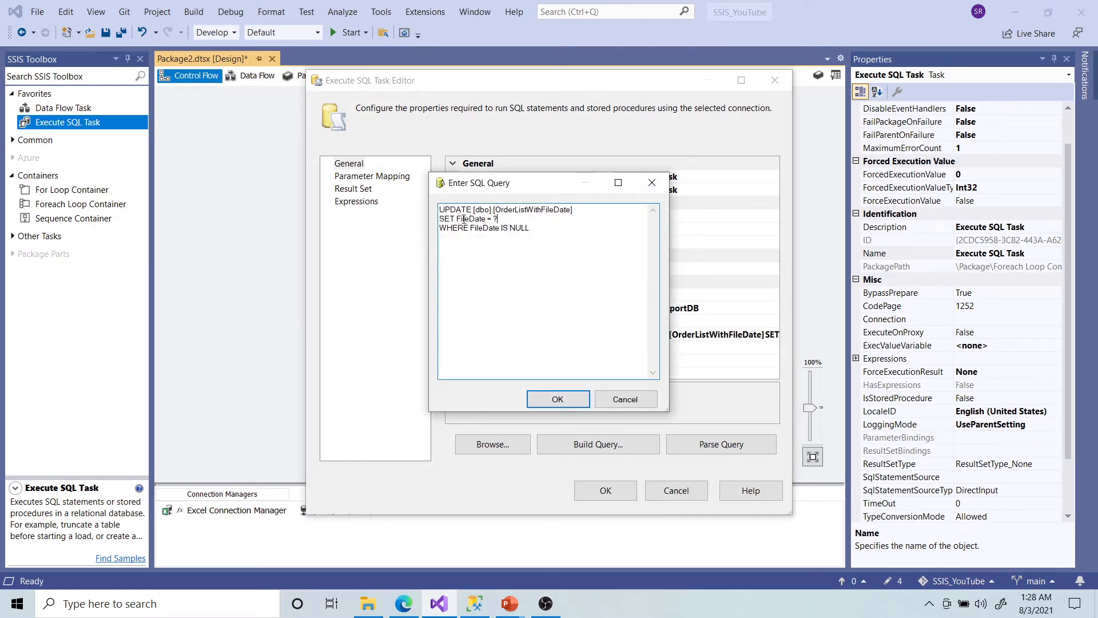
left_click(559, 396)
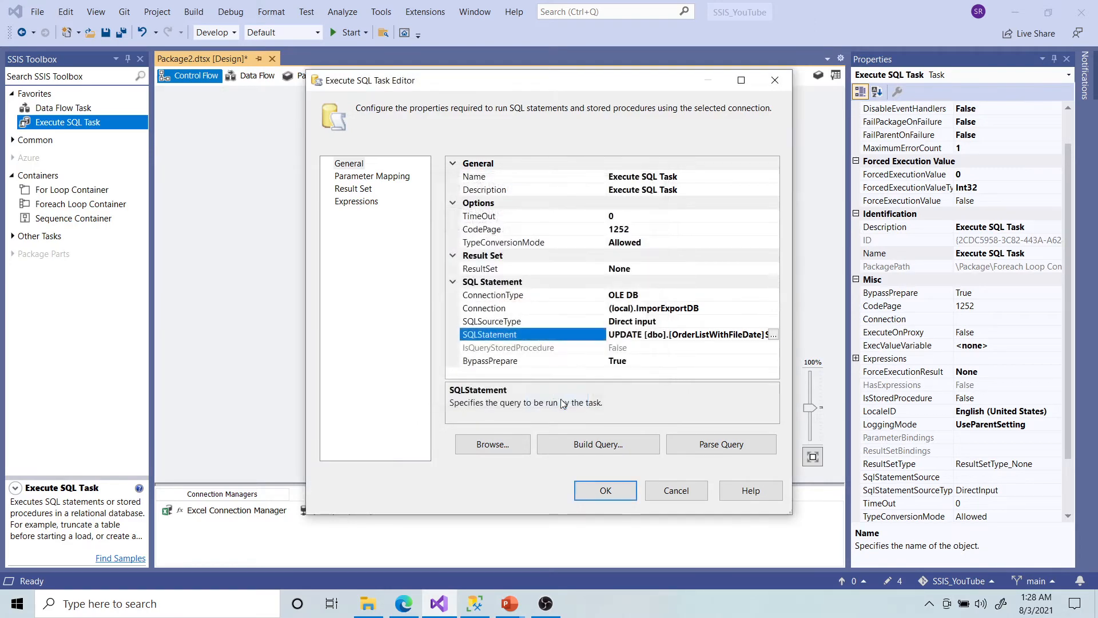
left_click(373, 177)
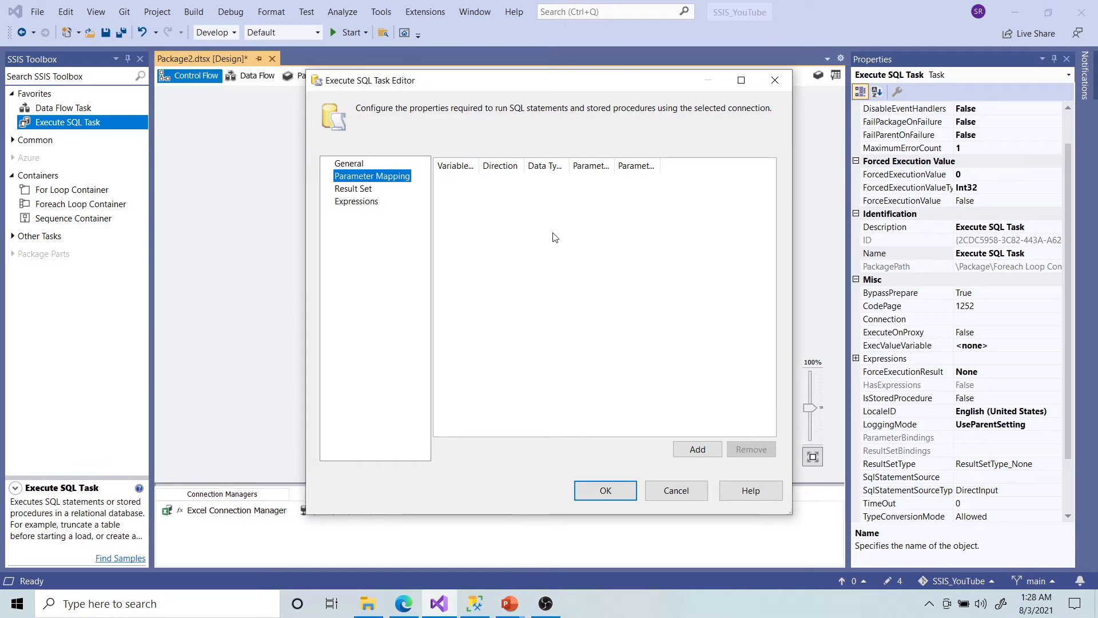
left_click(601, 493)
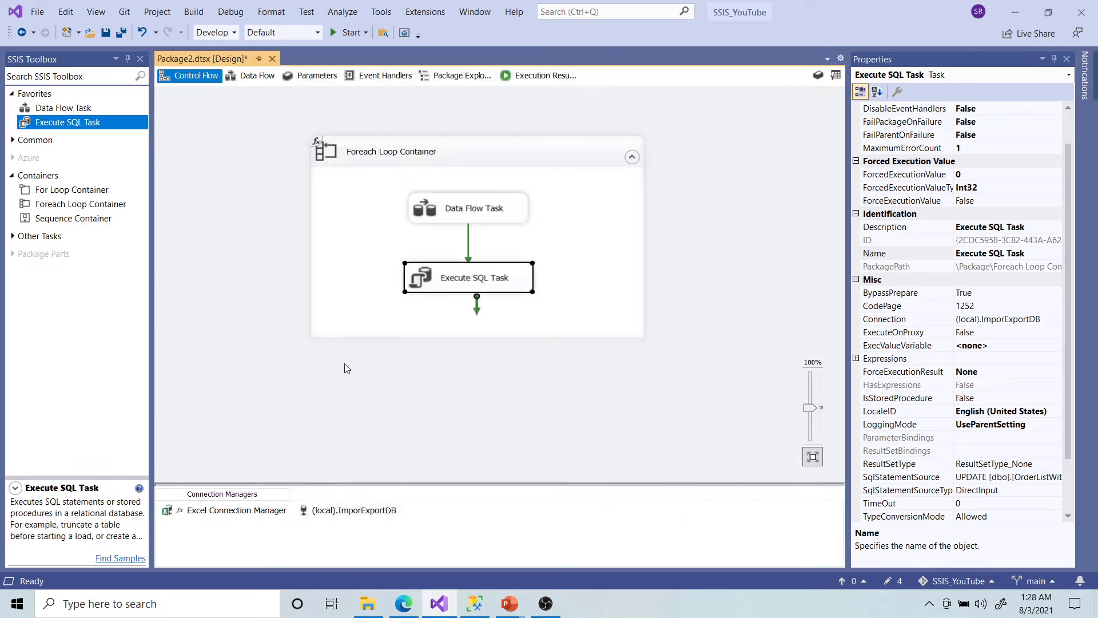
Add a package variable named File_Date with the String data type
right_click(405, 393)
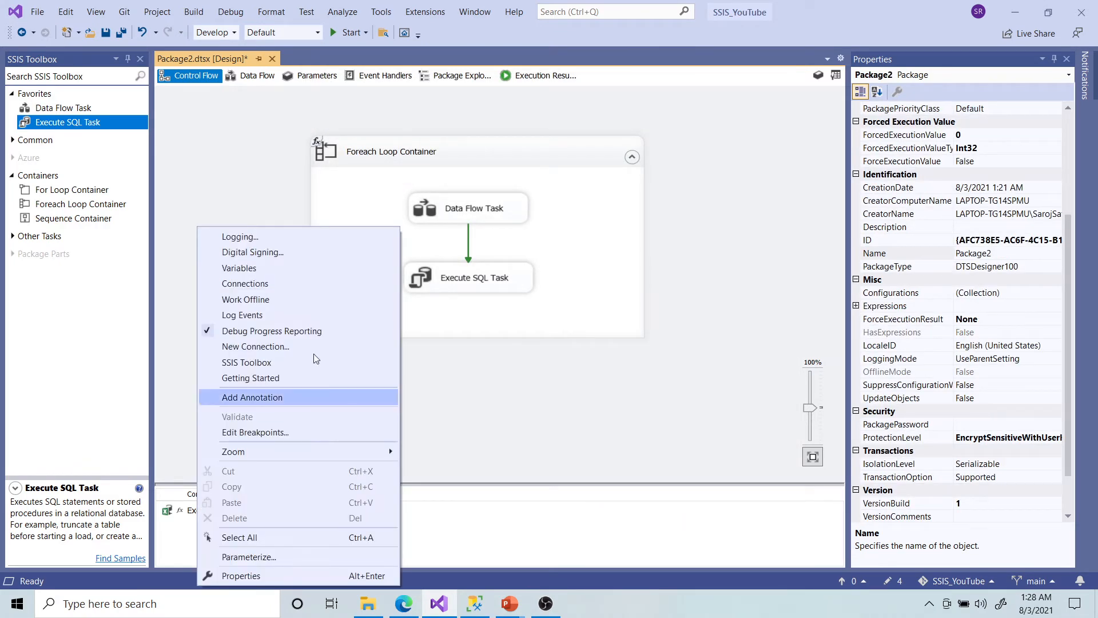
left_click(296, 264)
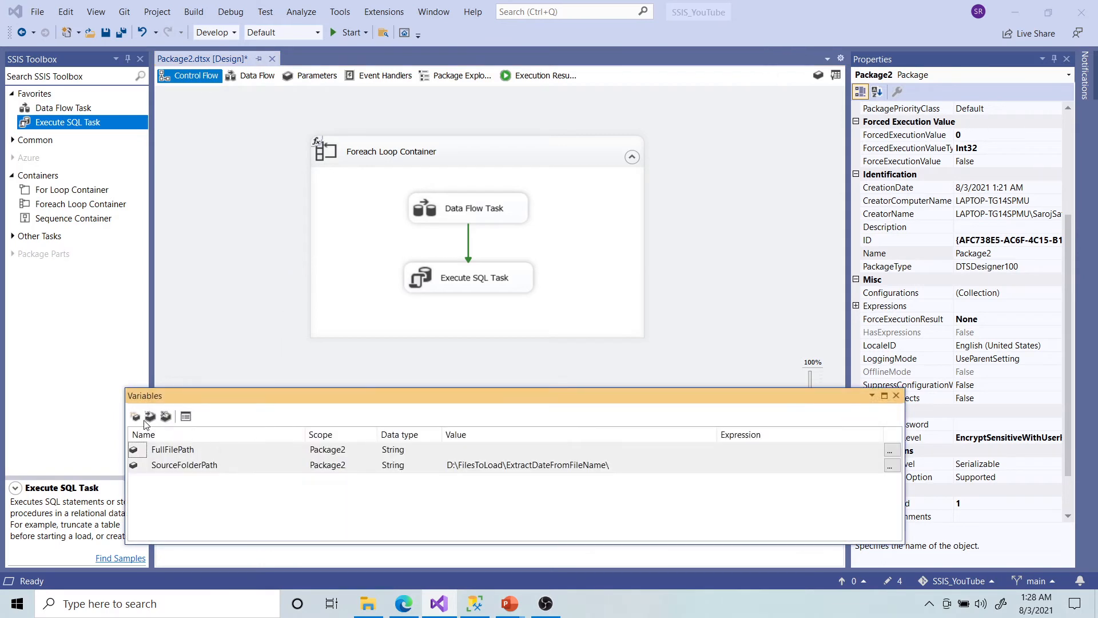
left_click(135, 416)
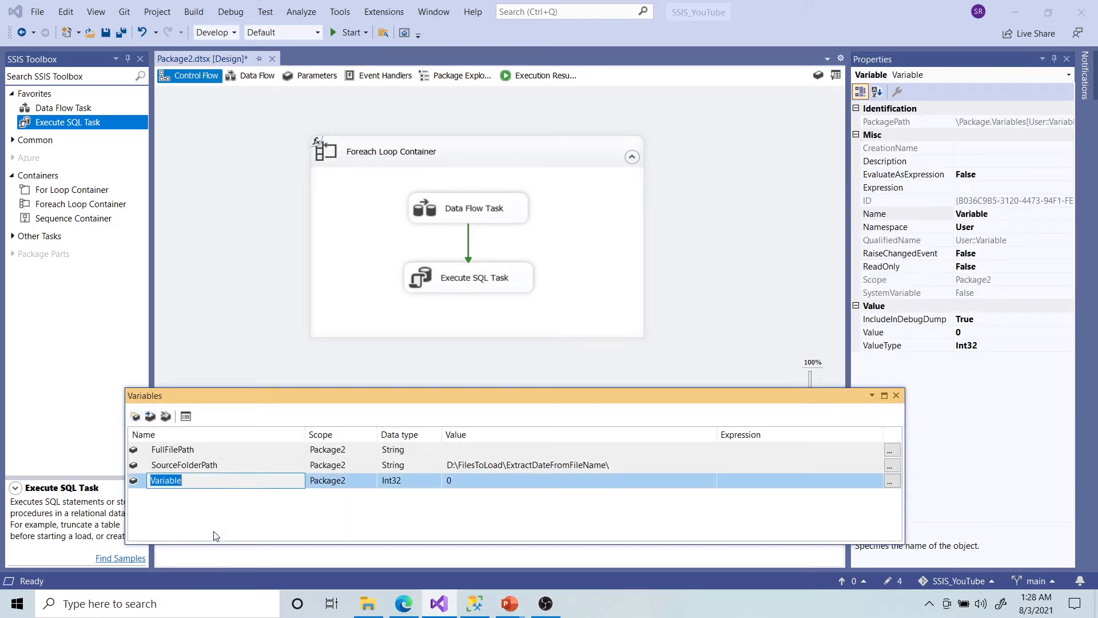
type("File_Date")
left_click(436, 481)
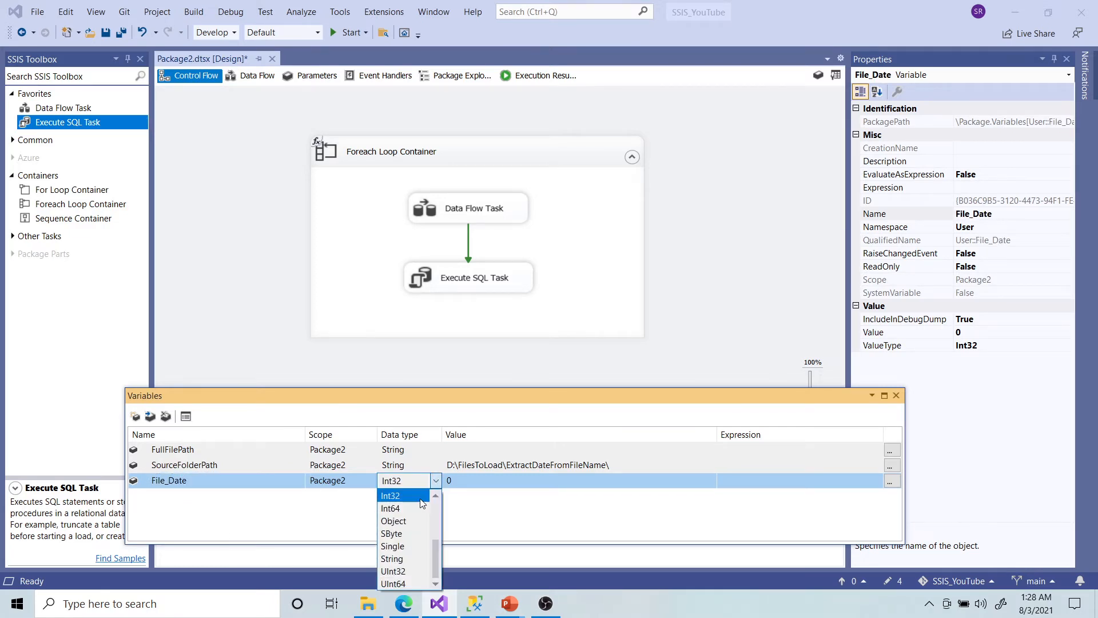
left_click(412, 559)
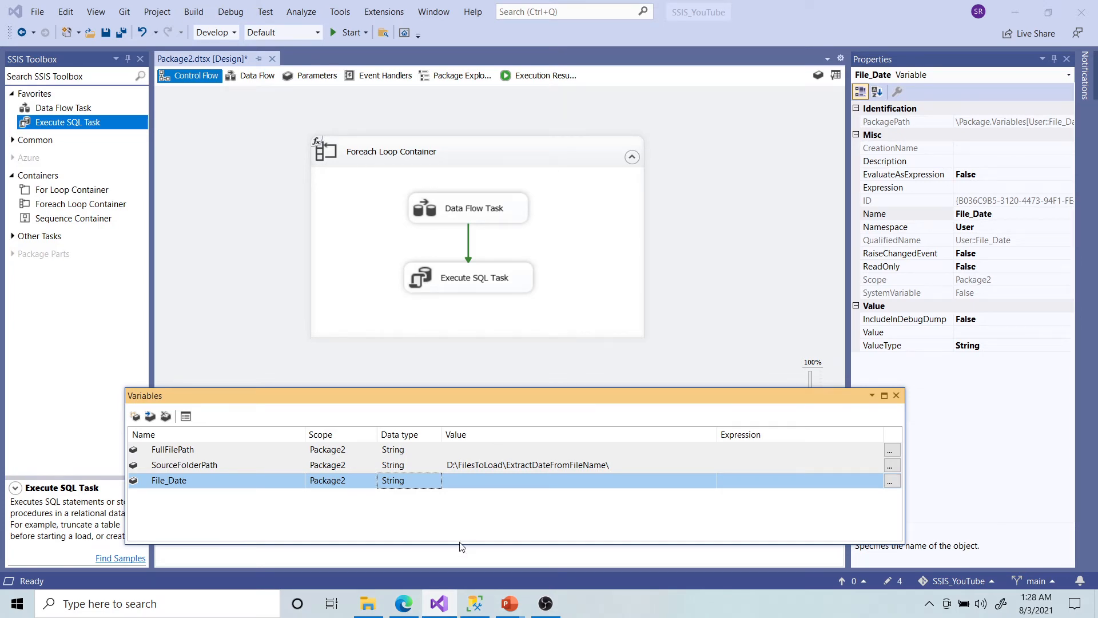
Copy the folder path D:\FilesToLoad\ExtractDateFromFileName from File Explorer and paste it into a new Notepad document
left_click(378, 605)
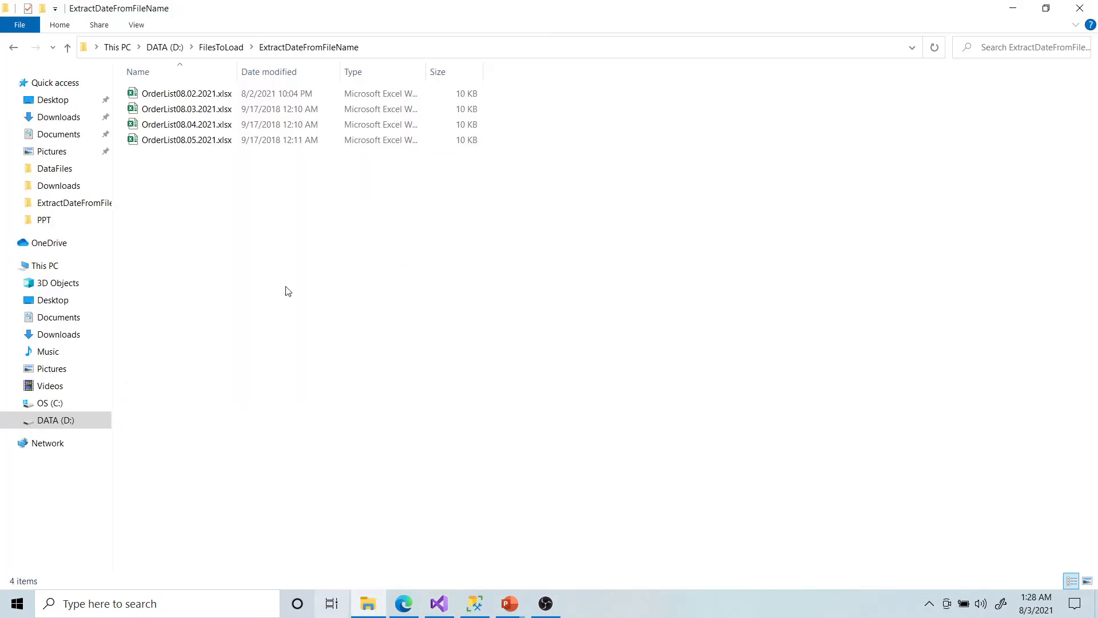
left_click(413, 44)
key("ctrl+c")
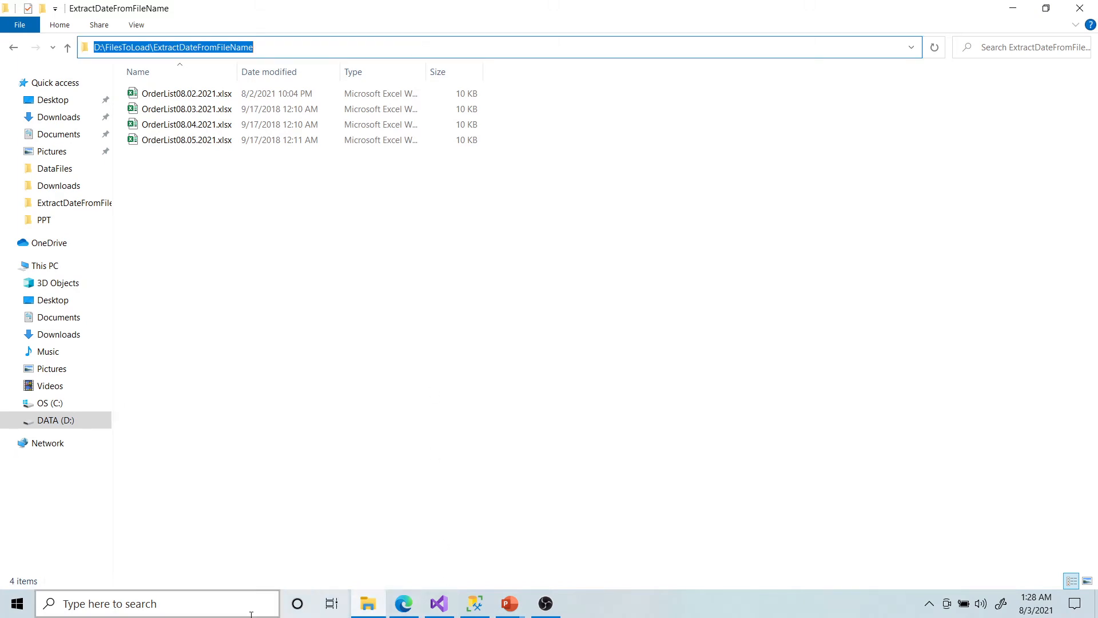
left_click(216, 607)
type("note")
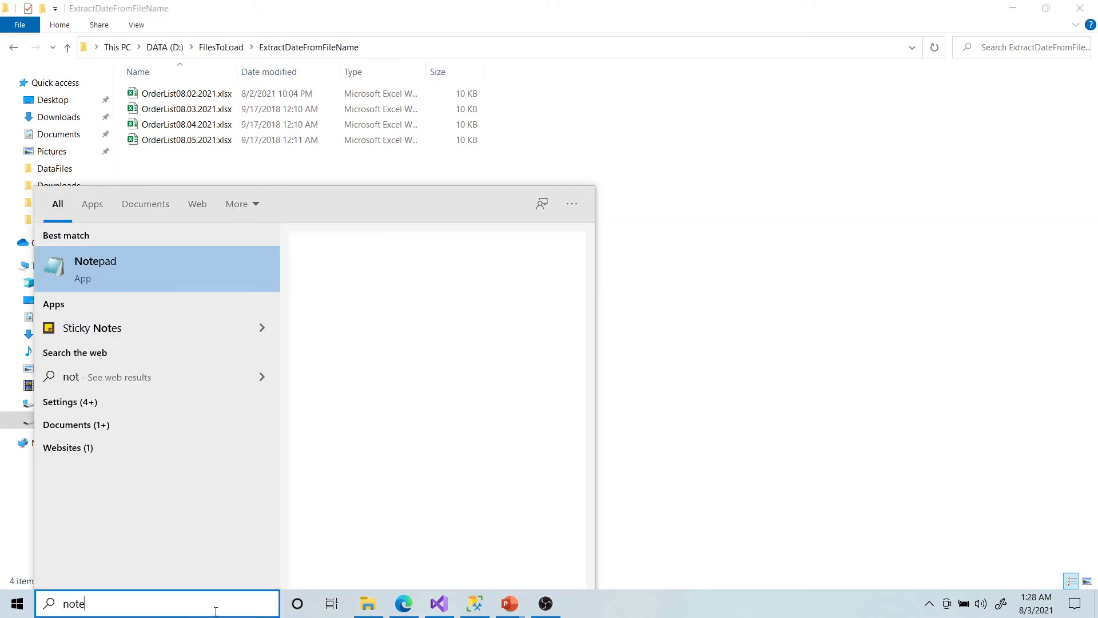
key("Return")
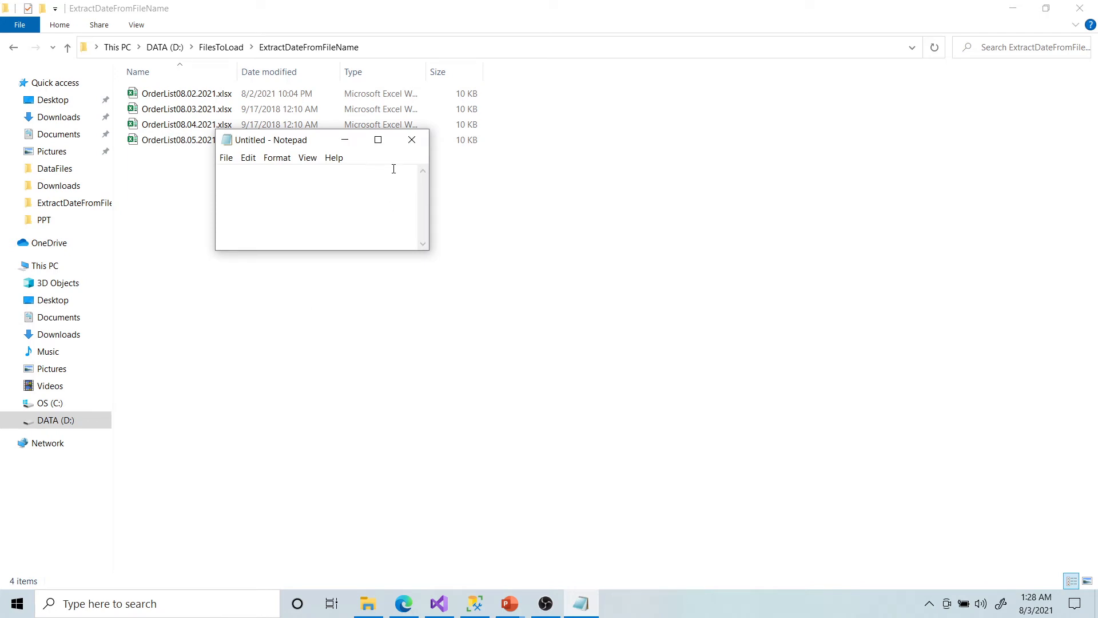
left_click(379, 143)
key("ctrl+v")
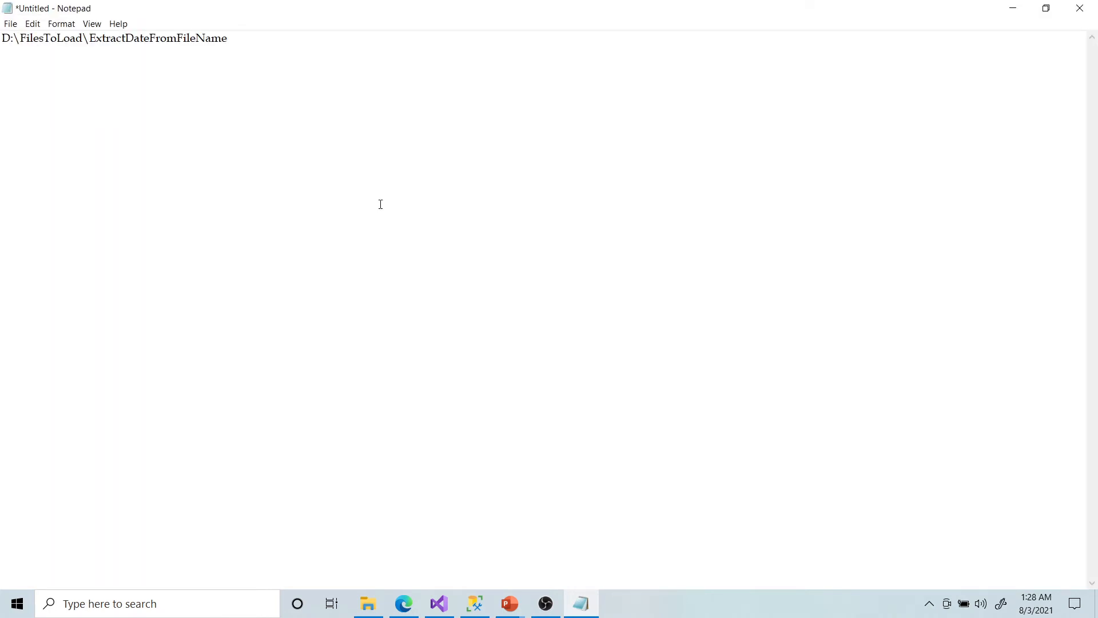
Append \OrderList08.02.2021.xlsx to the folder path in Notepad and copy the complete file path
key("alt+Tab")
left_click(216, 97)
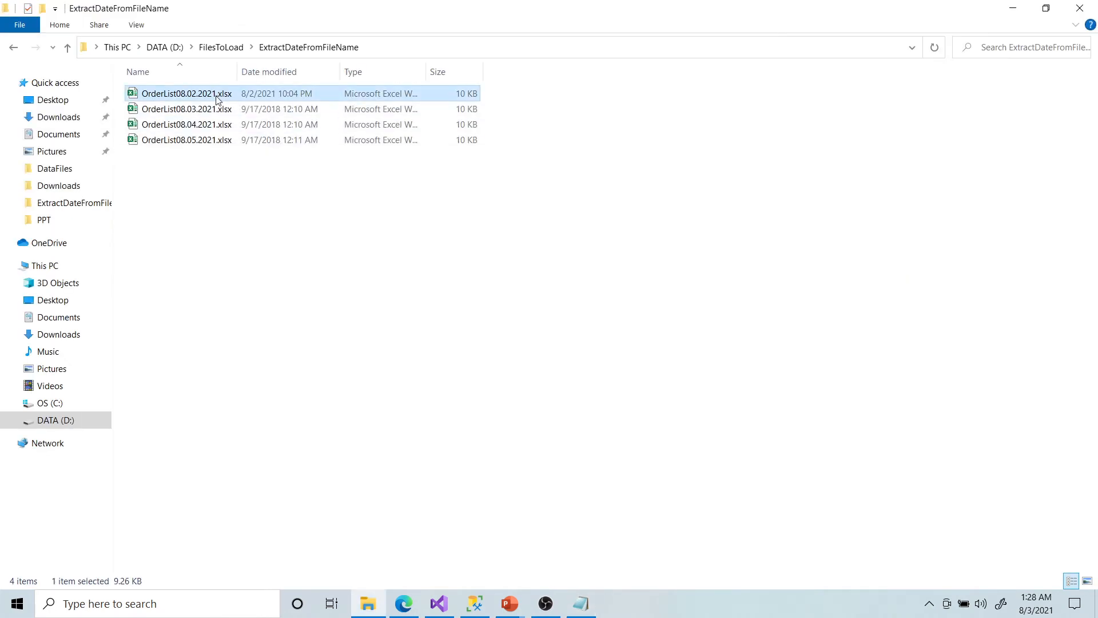
left_click(216, 96)
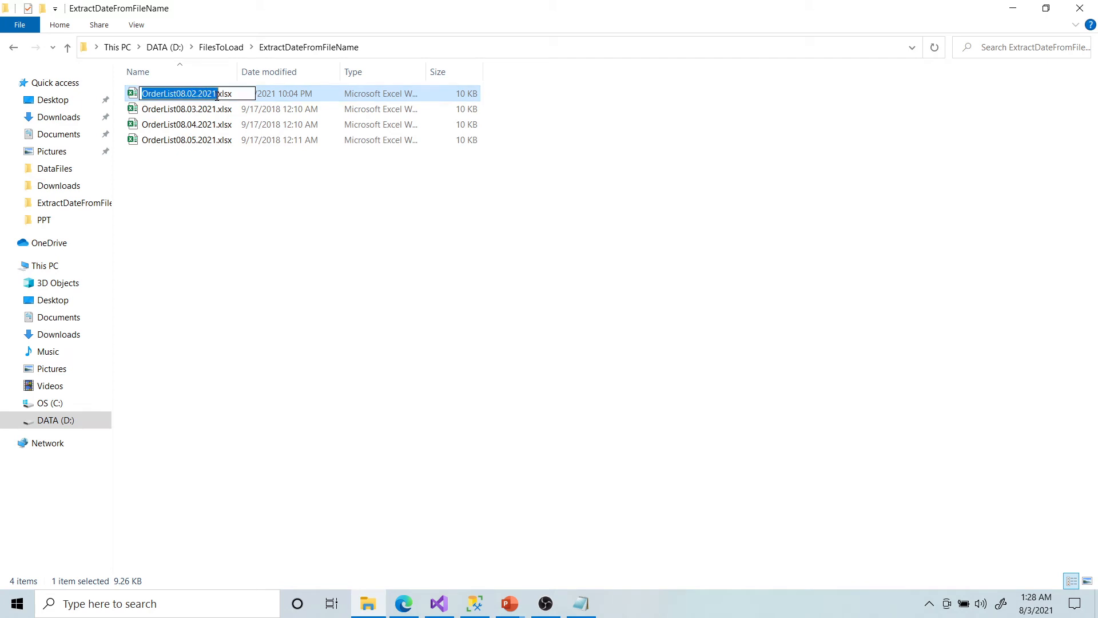
key("alt+Tab")
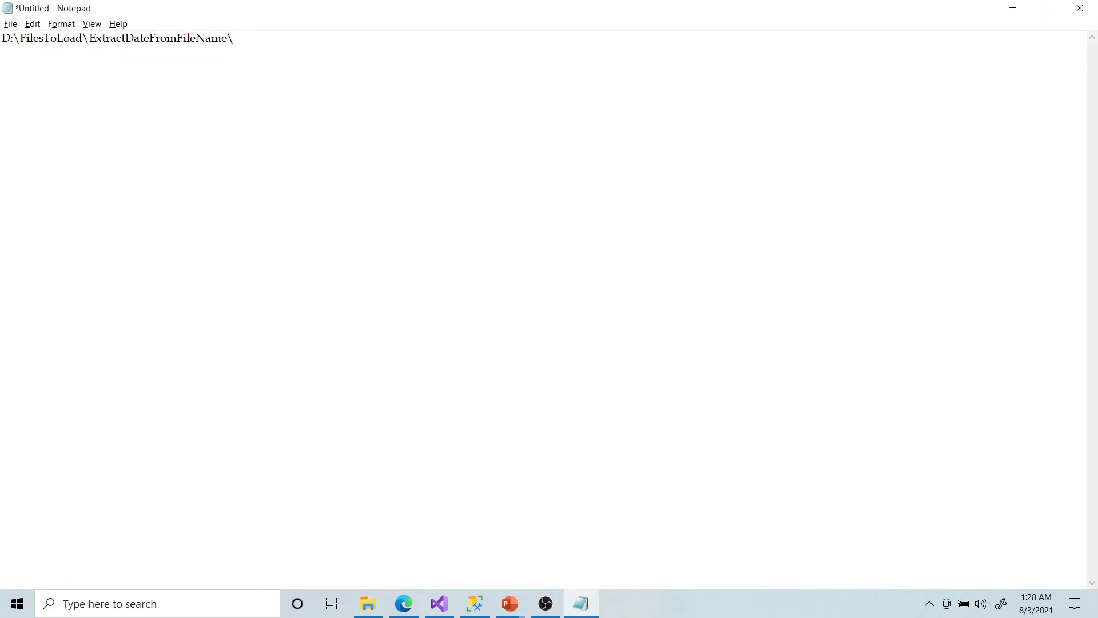
type("OrderList08.02.2021.xlsx")
key("ctrl+a")
key("ctrl+c")
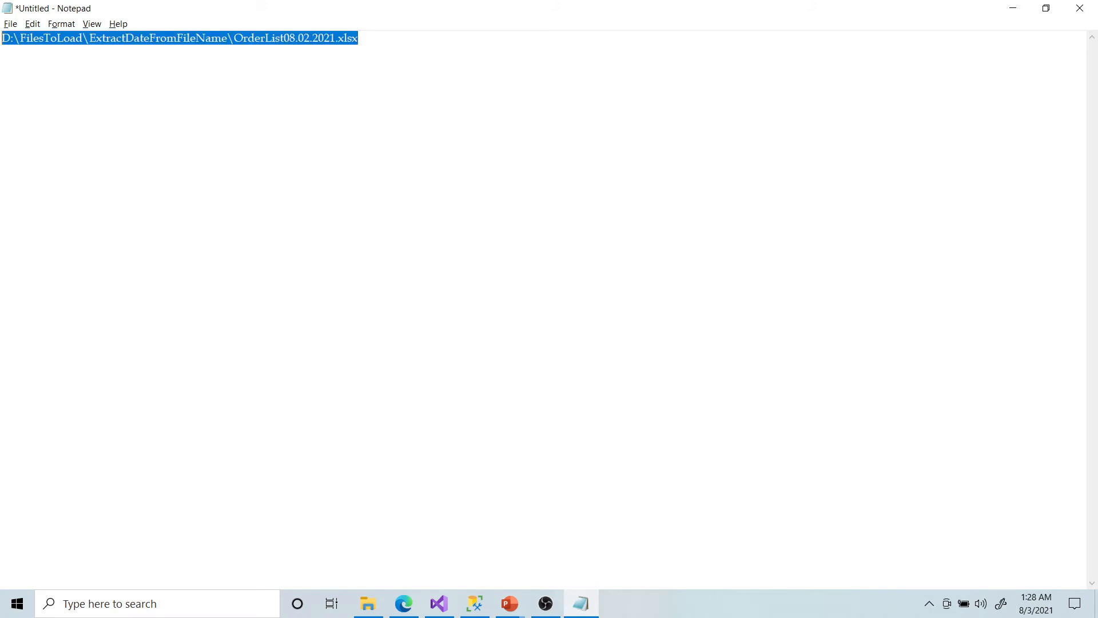
Switch to Visual Studio and enter D:\FilesToLoad\ExtractDateFromFileName\OrderList08.02.2021.xlsx as the FullFilePath variable's value
left_click(1021, 9)
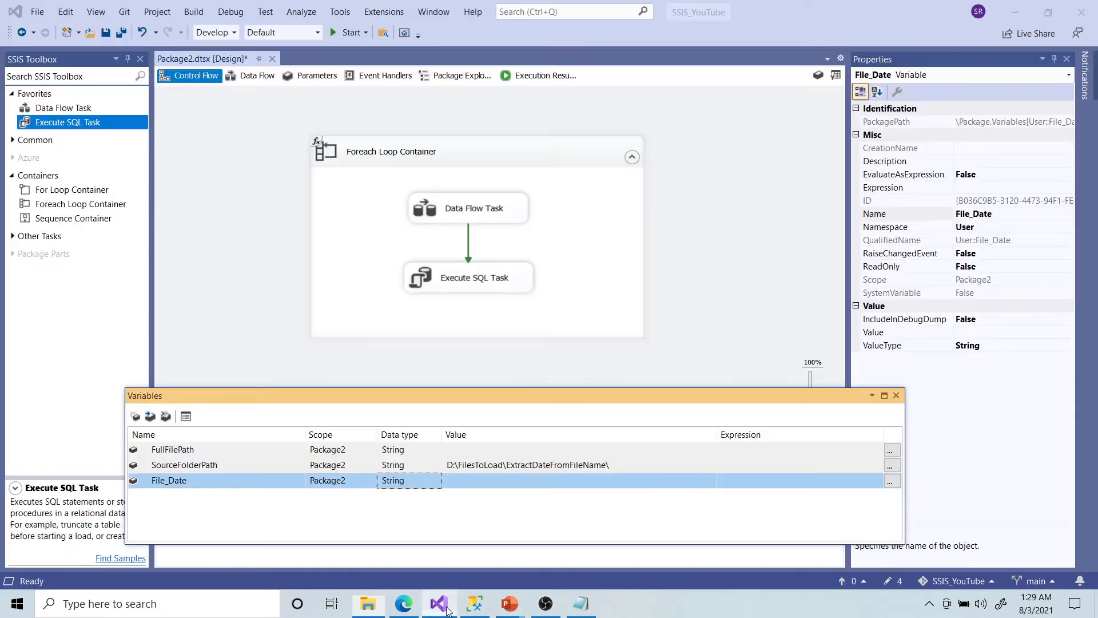
left_click(439, 603)
double_click(169, 452)
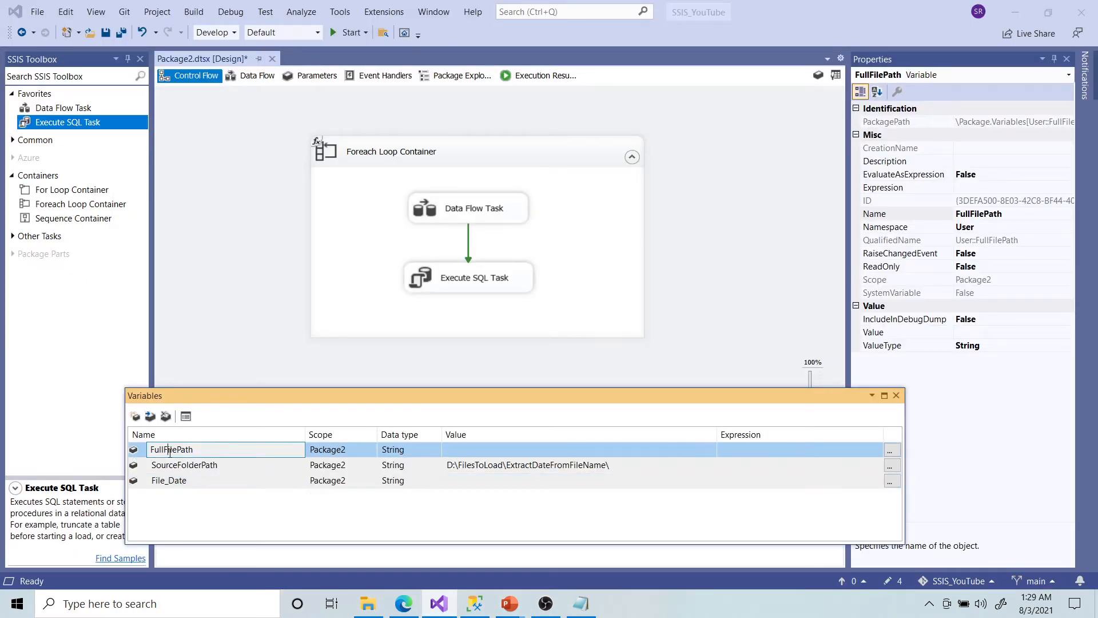
left_click(166, 483)
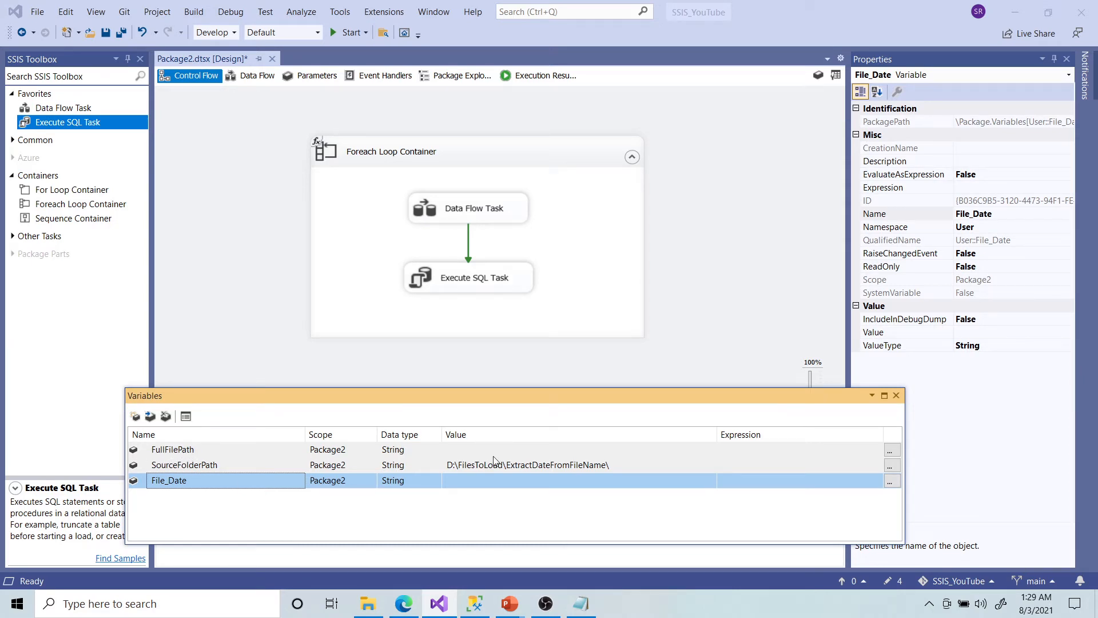
left_click(477, 450)
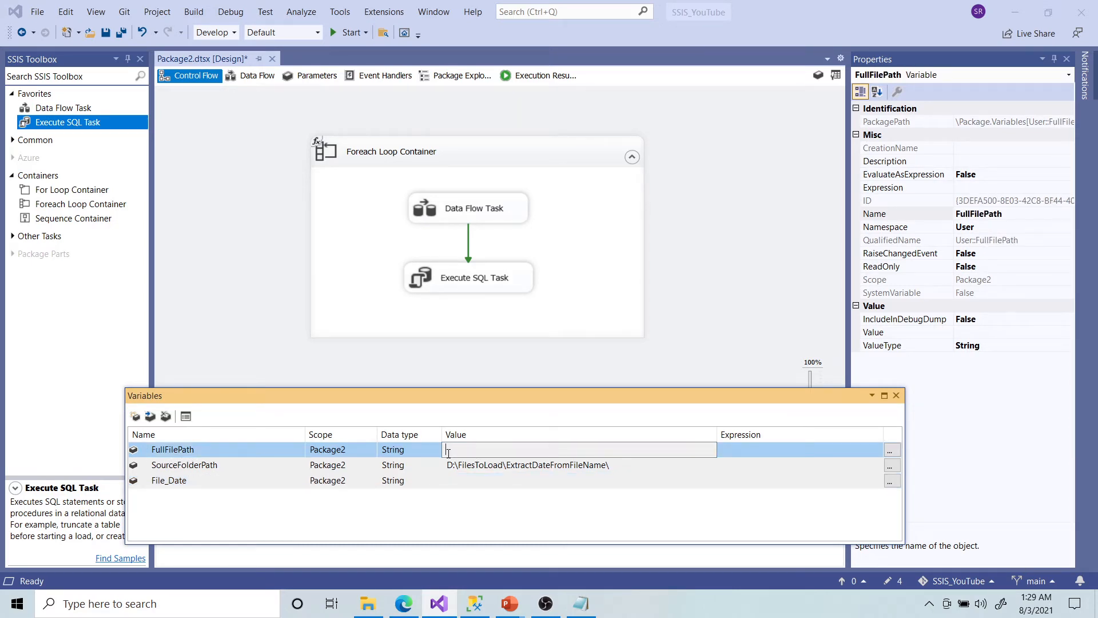
key("ctrl+v")
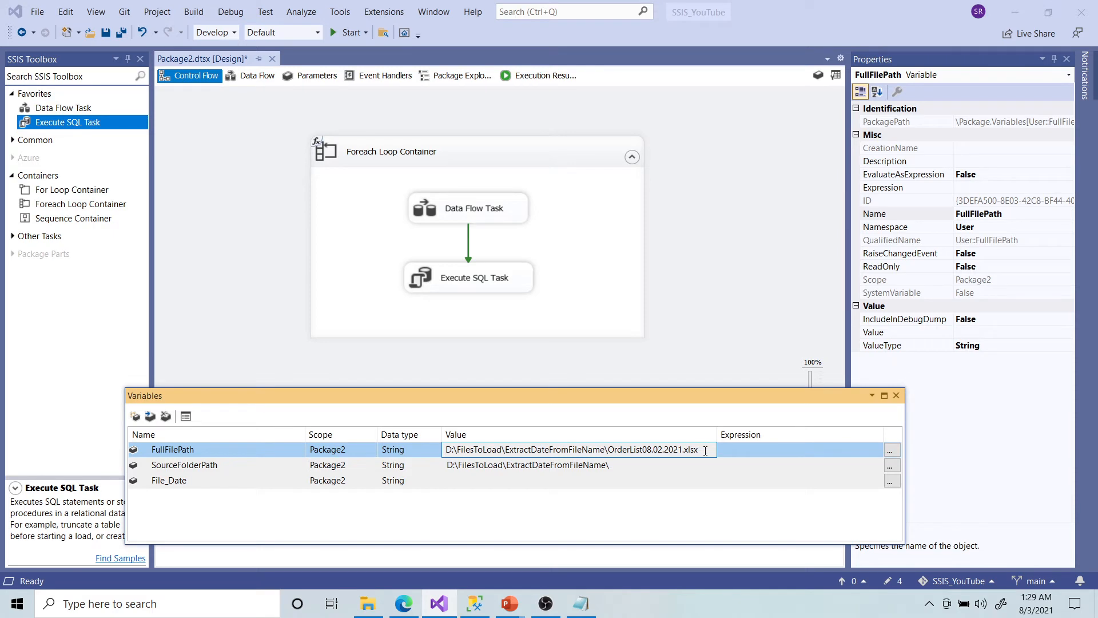
Delete the FullFilePath variable and undo its deletion
left_click_drag(702, 450, 445, 449)
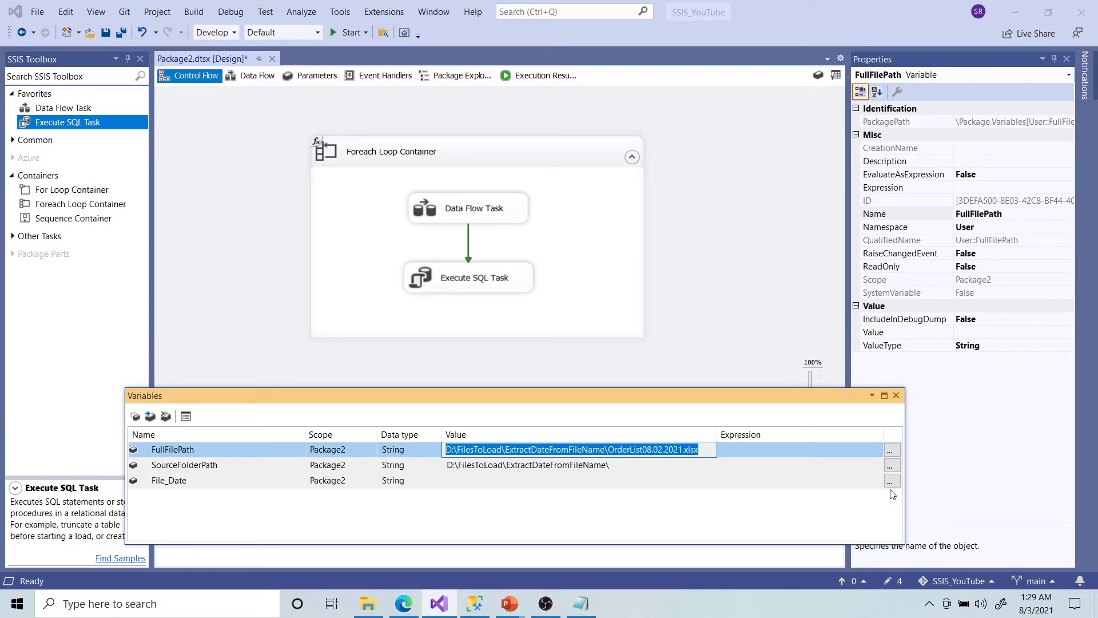
left_click_drag(706, 449, 442, 450)
key("ctrl+c")
key("Delete")
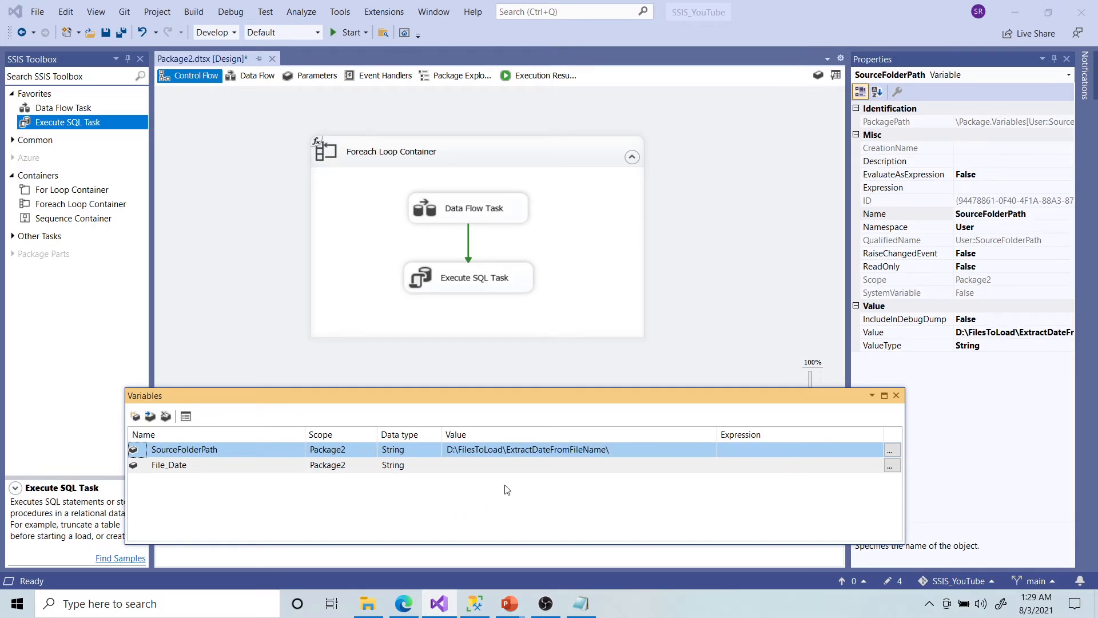
key("ctrl+z")
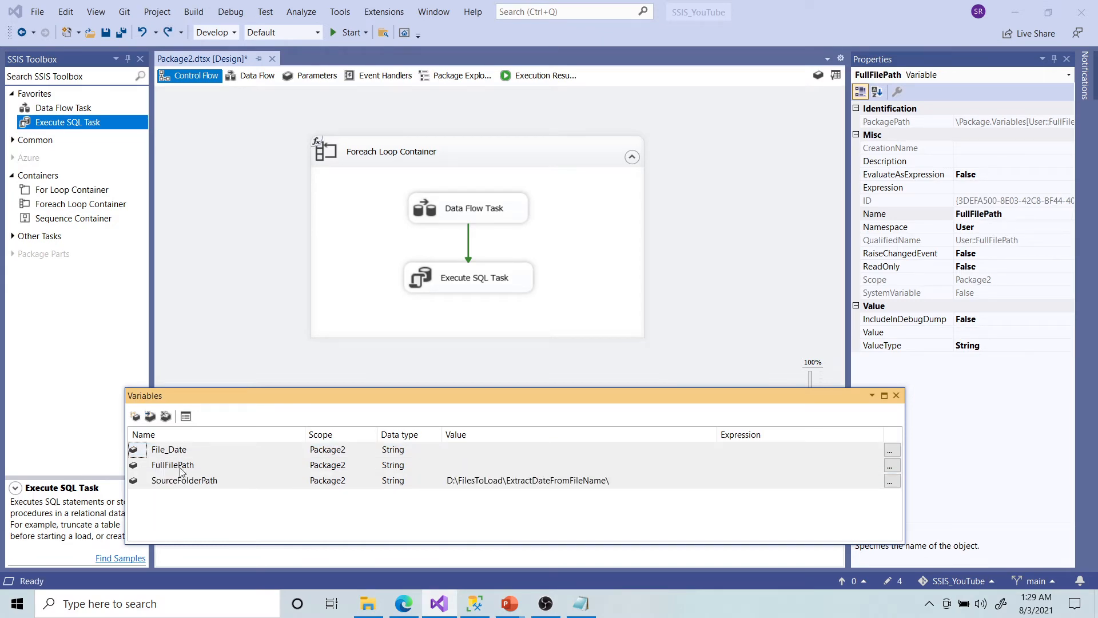
left_click(186, 450)
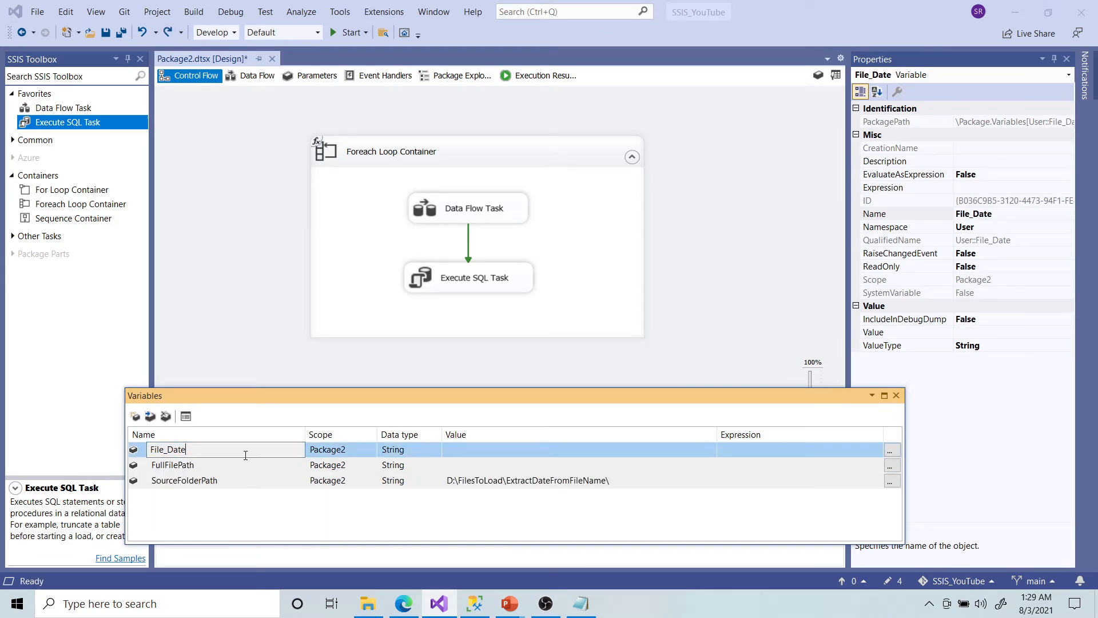
left_click(890, 450)
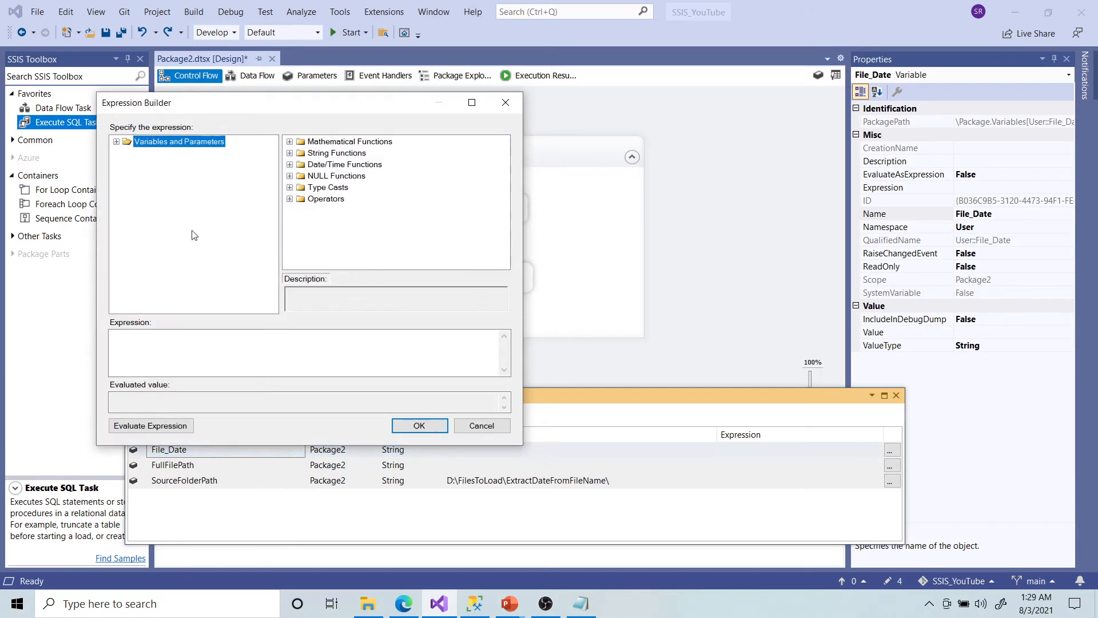
left_click(116, 141)
left_click_drag(175, 365, 92, 339)
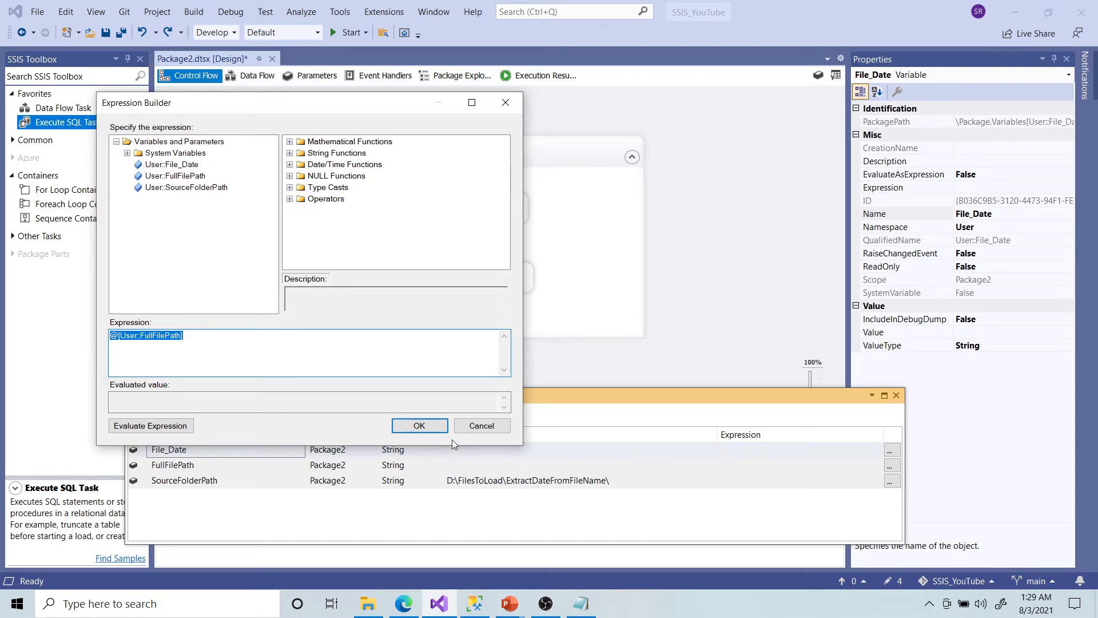
left_click(478, 430)
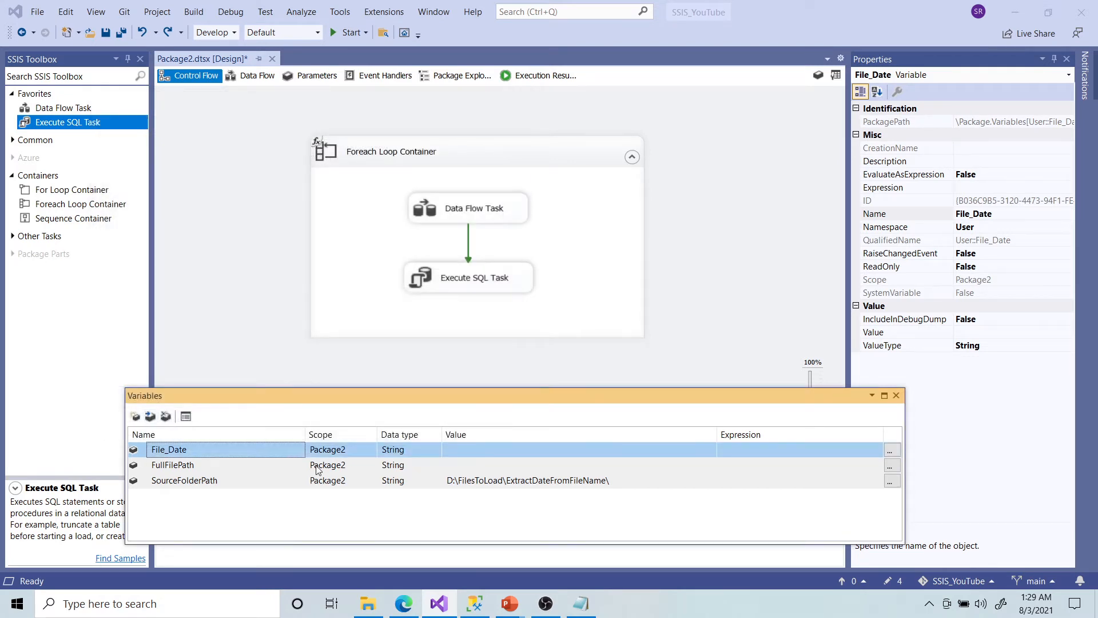
Set the FullFilePath variable's value to D:\FilesToLoad\ExtractDateFromFileName\OrderList08.02.2021.xlsx, the path held in Notepad
left_click(466, 467)
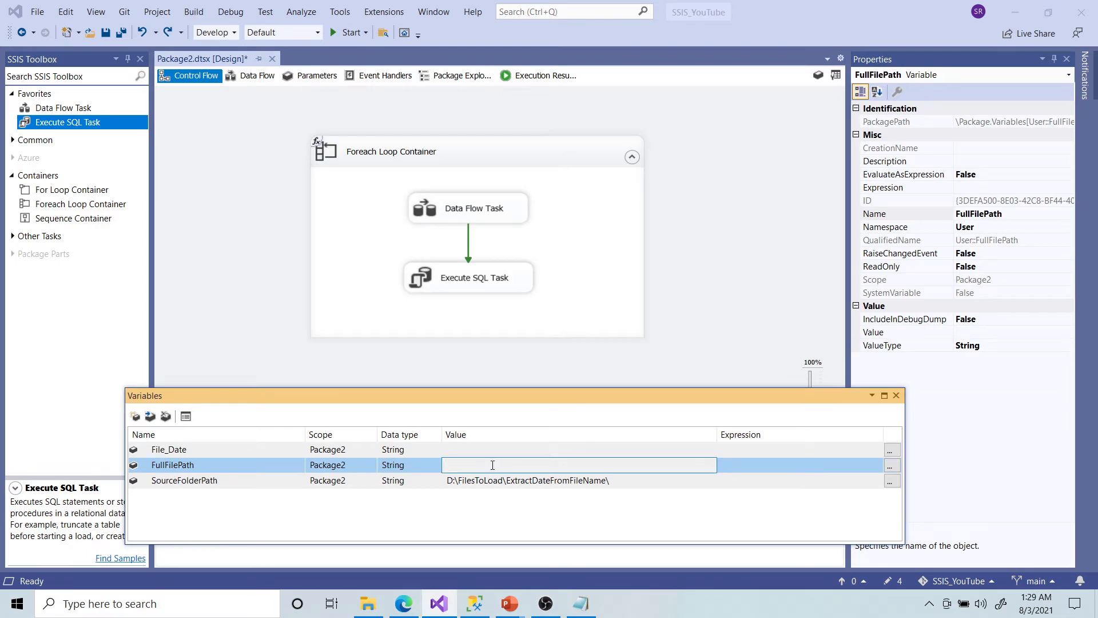
left_click(580, 603)
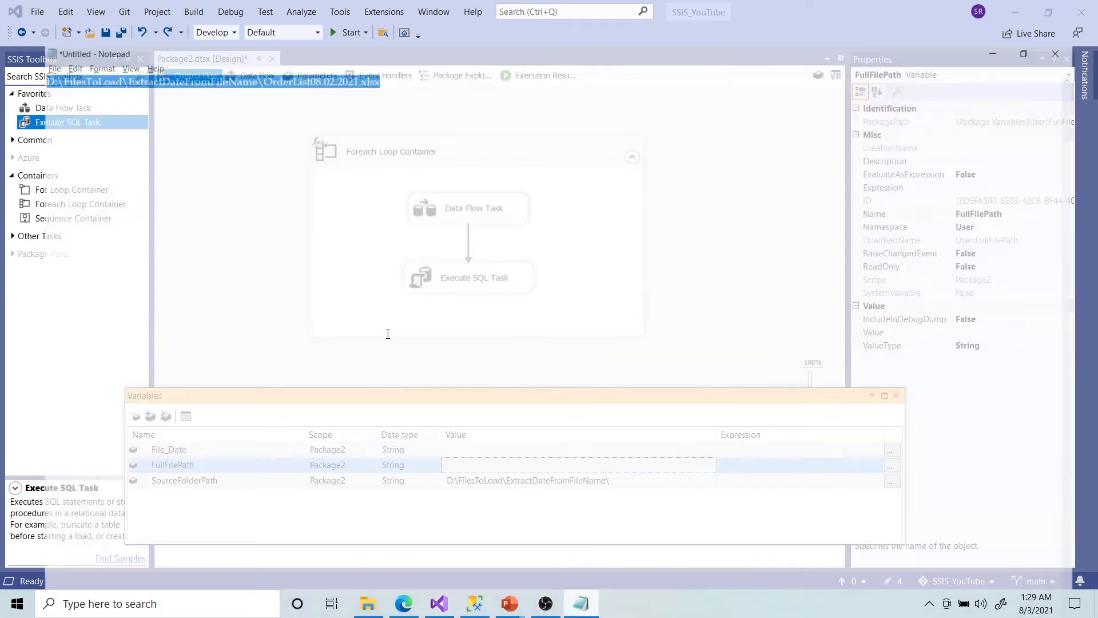
left_click(439, 603)
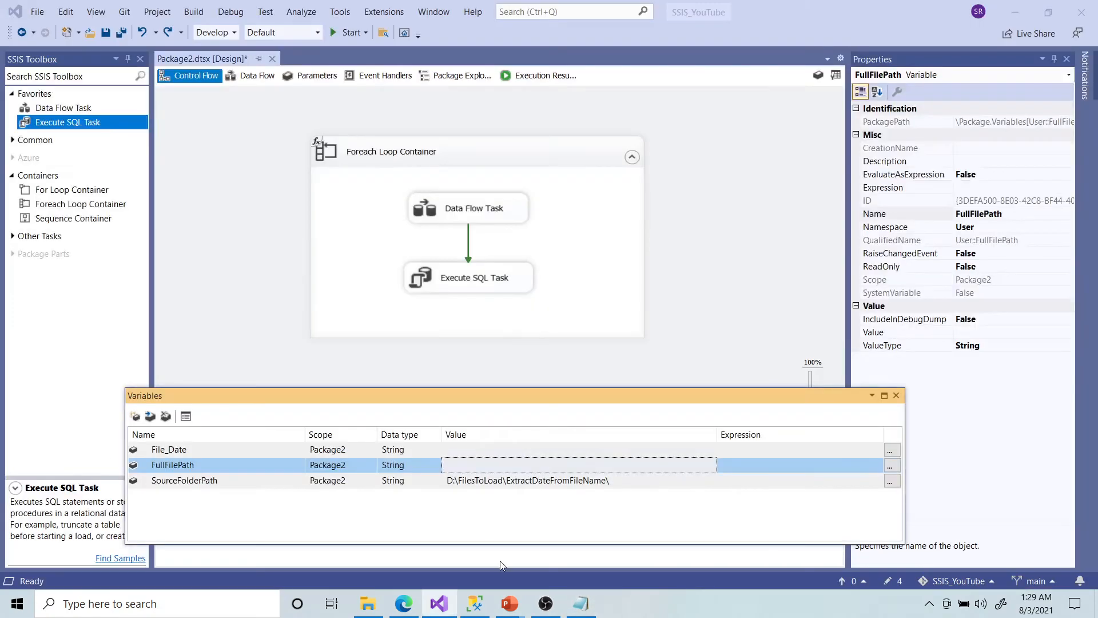
key("ctrl+v")
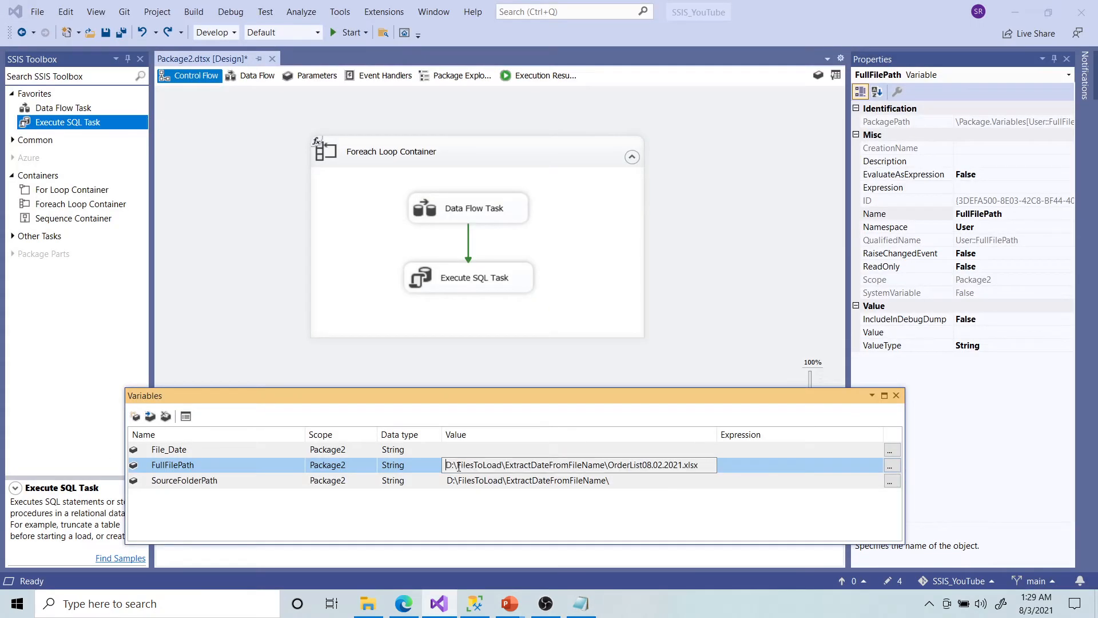
key("Return")
Start the File_Date variable's expression with @[User::FullFilePath] and evaluate it
left_click(167, 449)
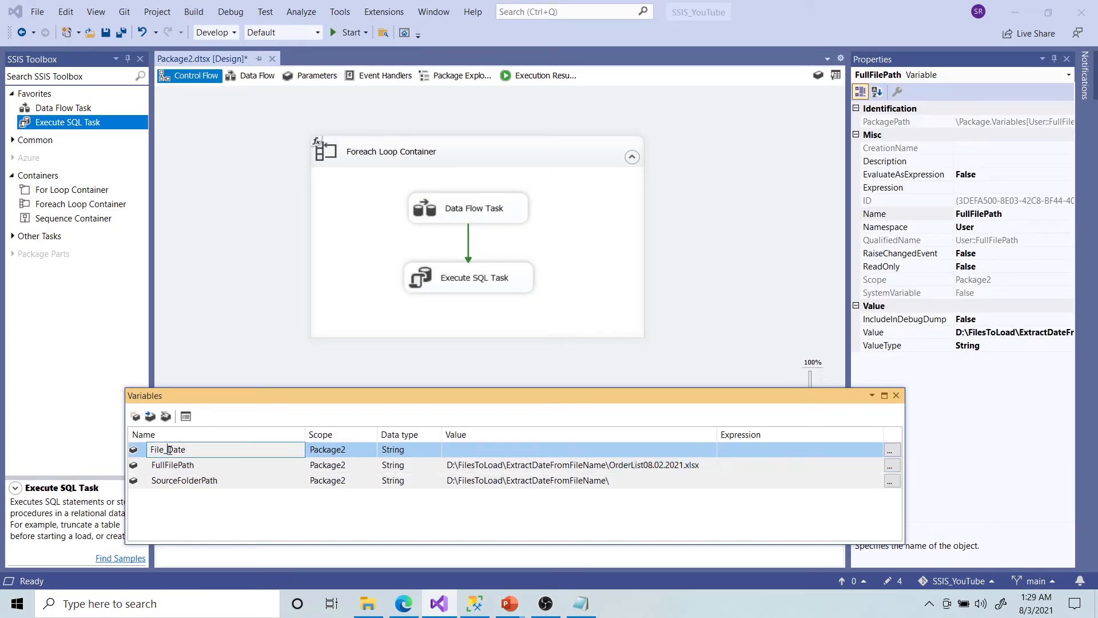
left_click(890, 451)
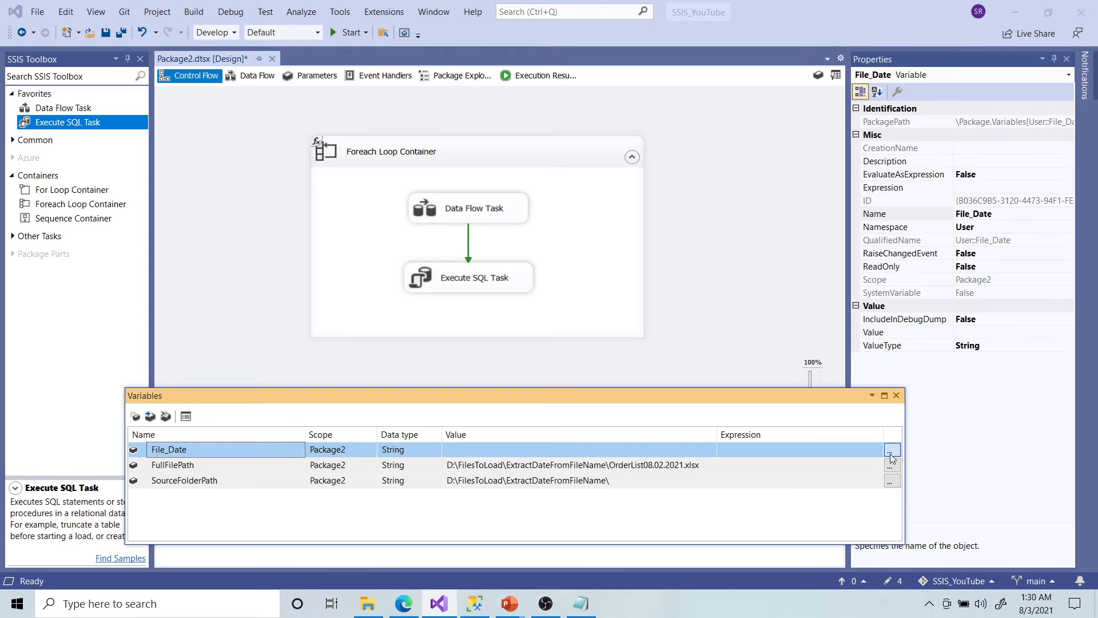
left_click(134, 159)
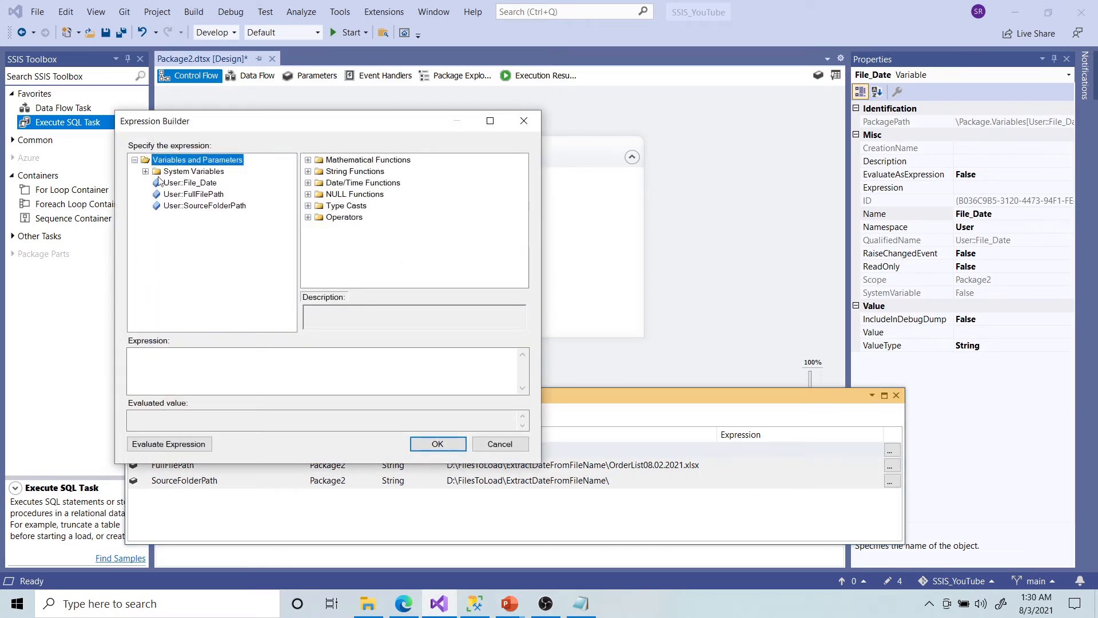
left_click_drag(195, 197, 229, 382)
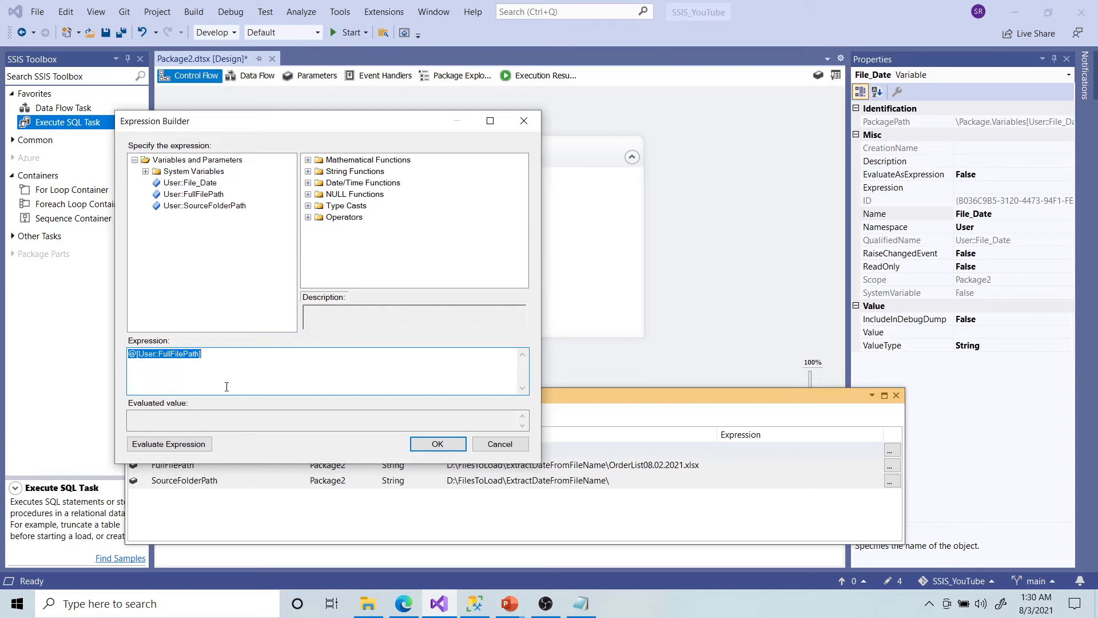
left_click(206, 444)
left_click_drag(380, 421, 124, 411)
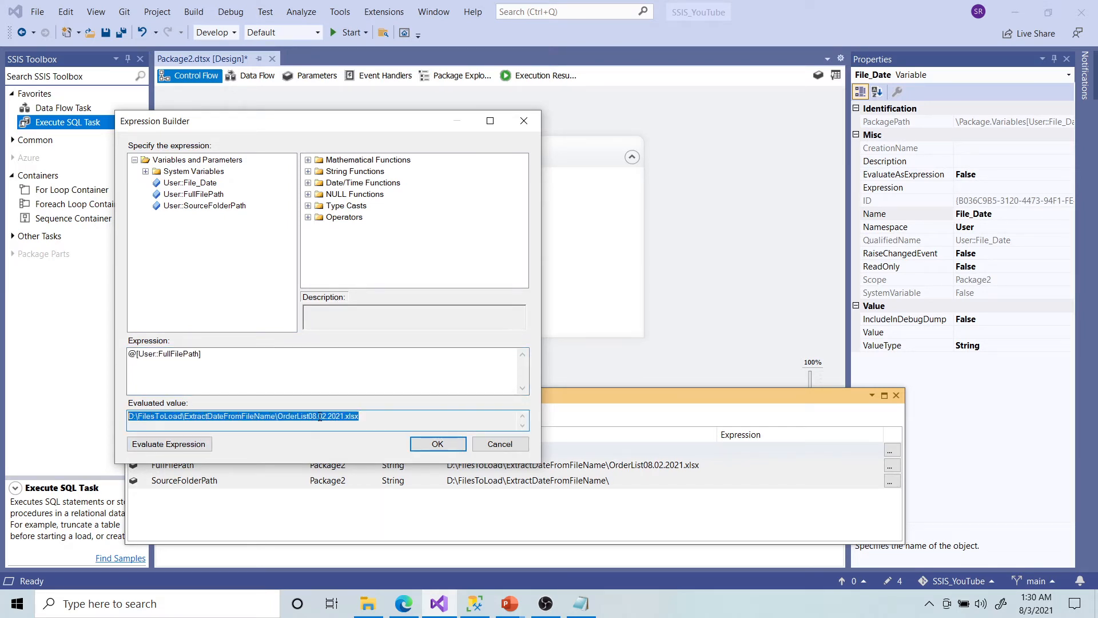
Examine the evaluated full file path, focusing on the OrderList prefix and the date portion of the file name
left_click(209, 355)
left_click_drag(208, 354, 109, 354)
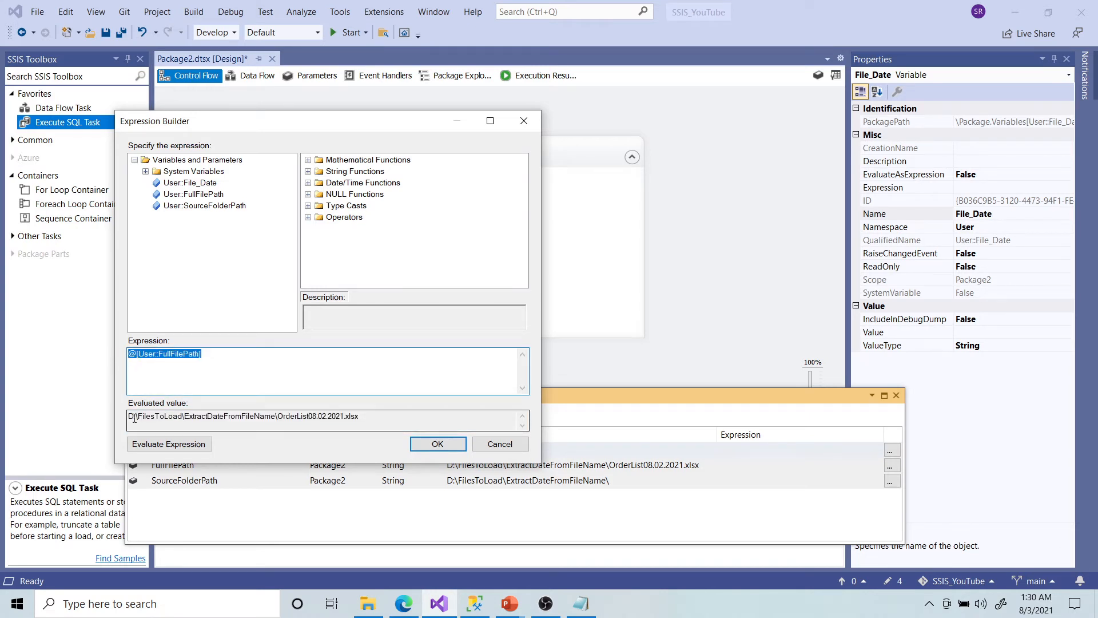
left_click_drag(128, 416, 377, 424)
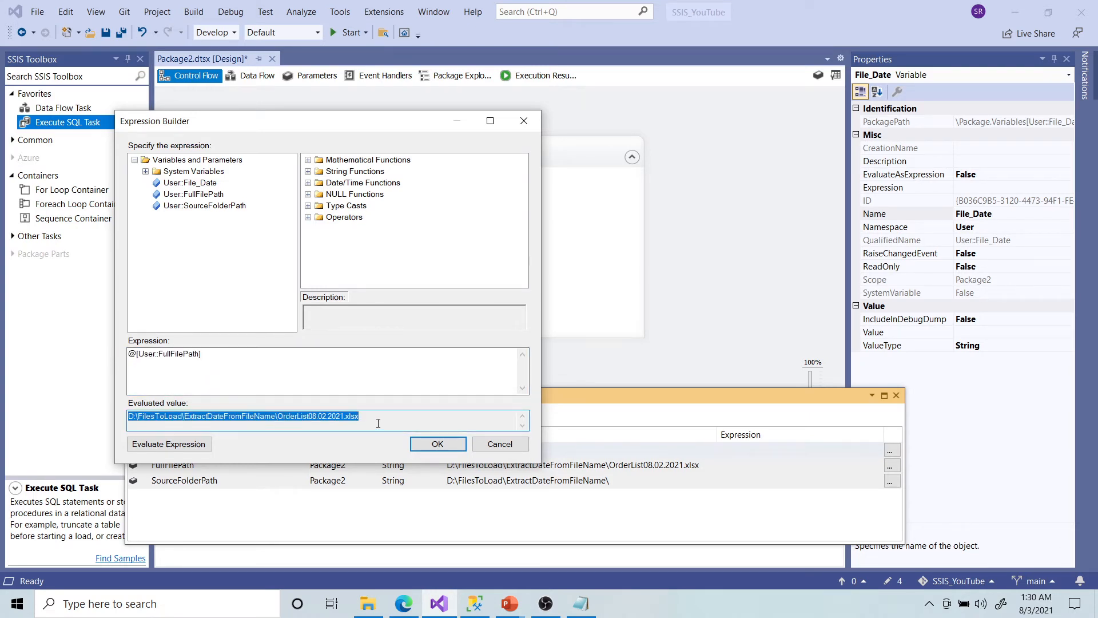
left_click_drag(235, 375, 100, 356)
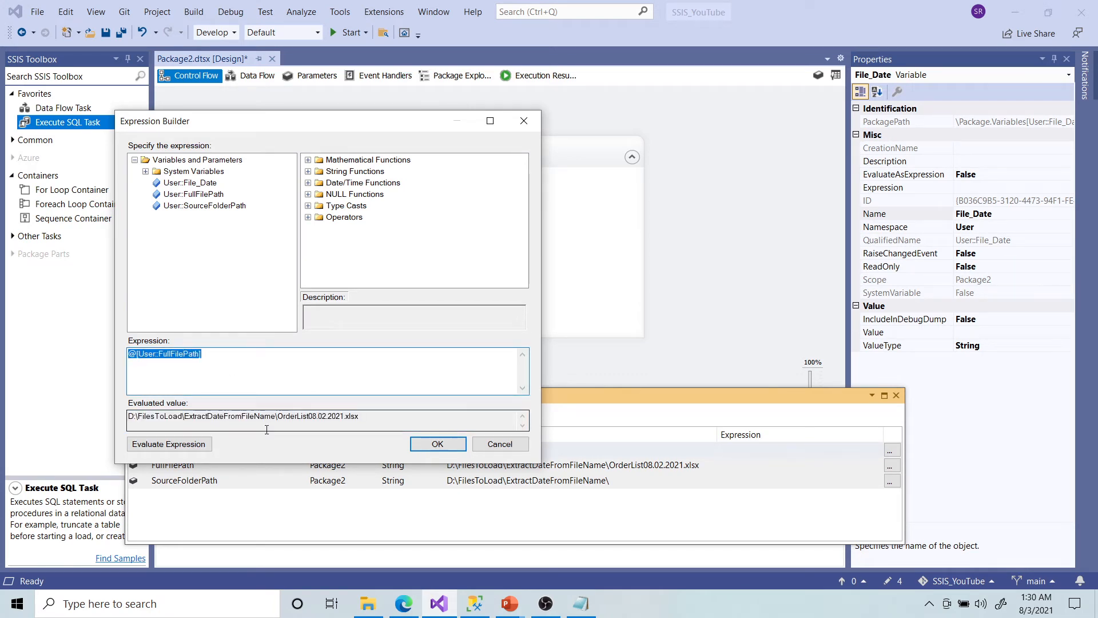
left_click_drag(361, 416, 127, 416)
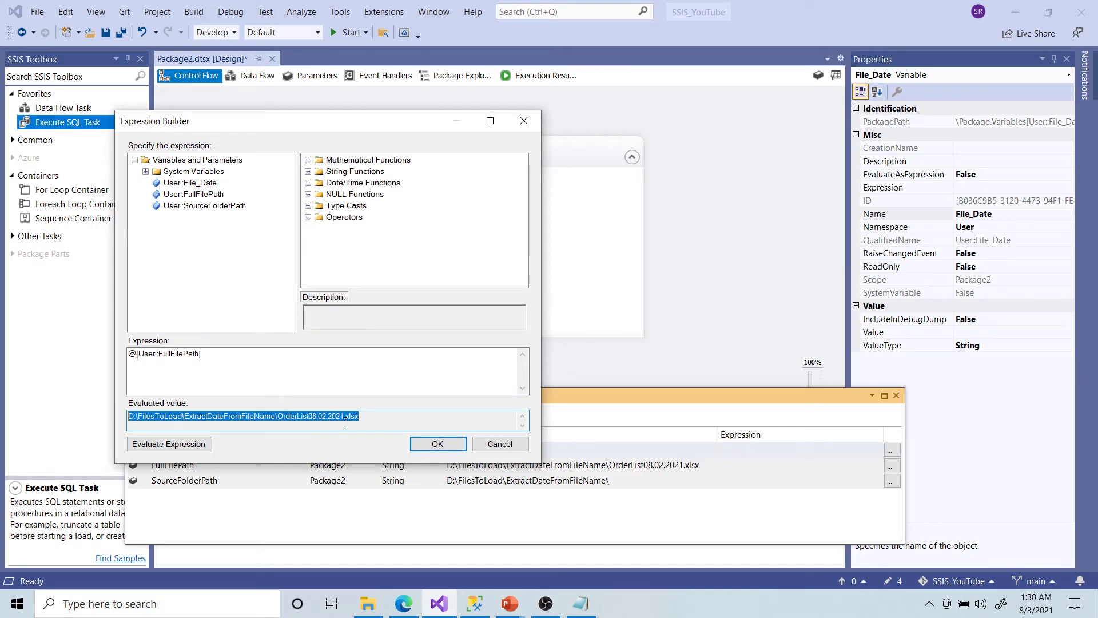
left_click(371, 416)
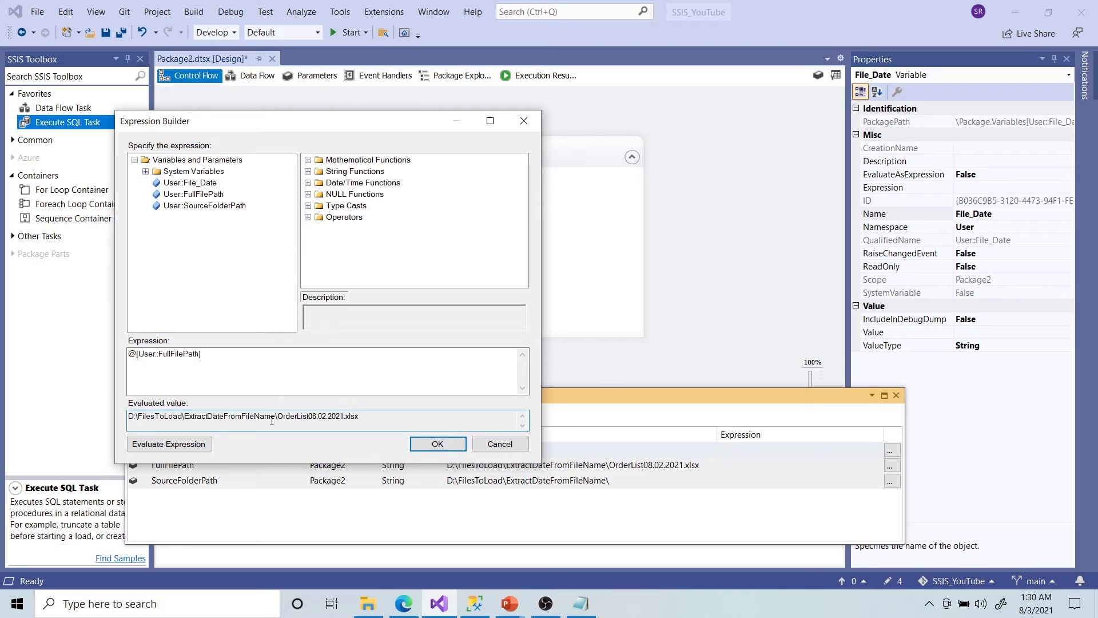
left_click_drag(278, 416, 309, 421)
left_click(373, 416)
left_click_drag(373, 417, 127, 416)
left_click_drag(277, 417, 309, 421)
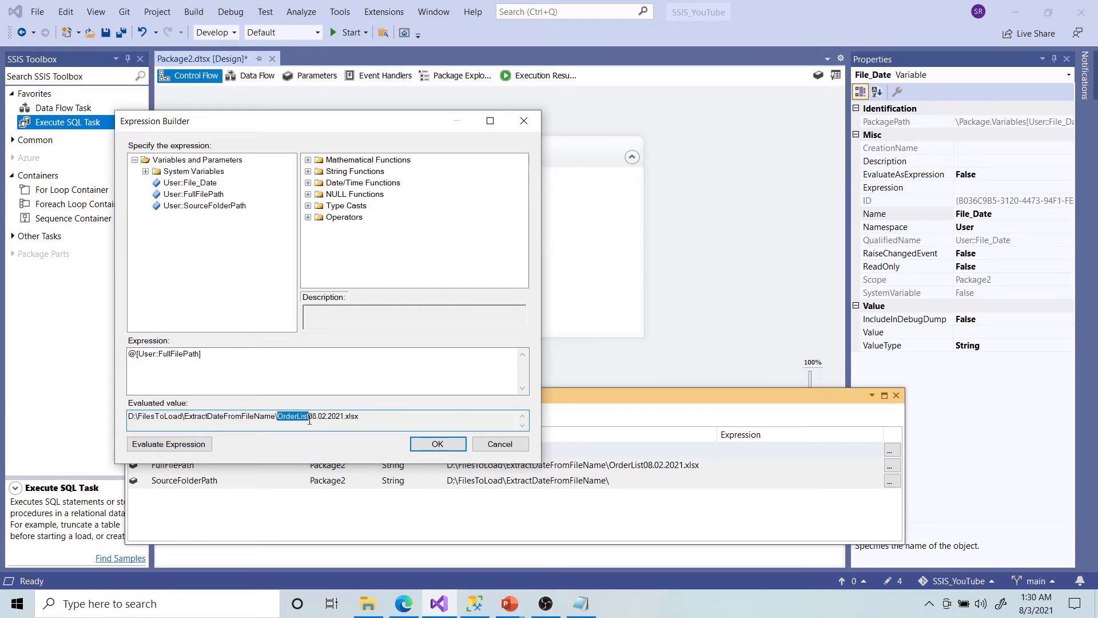
left_click(319, 366)
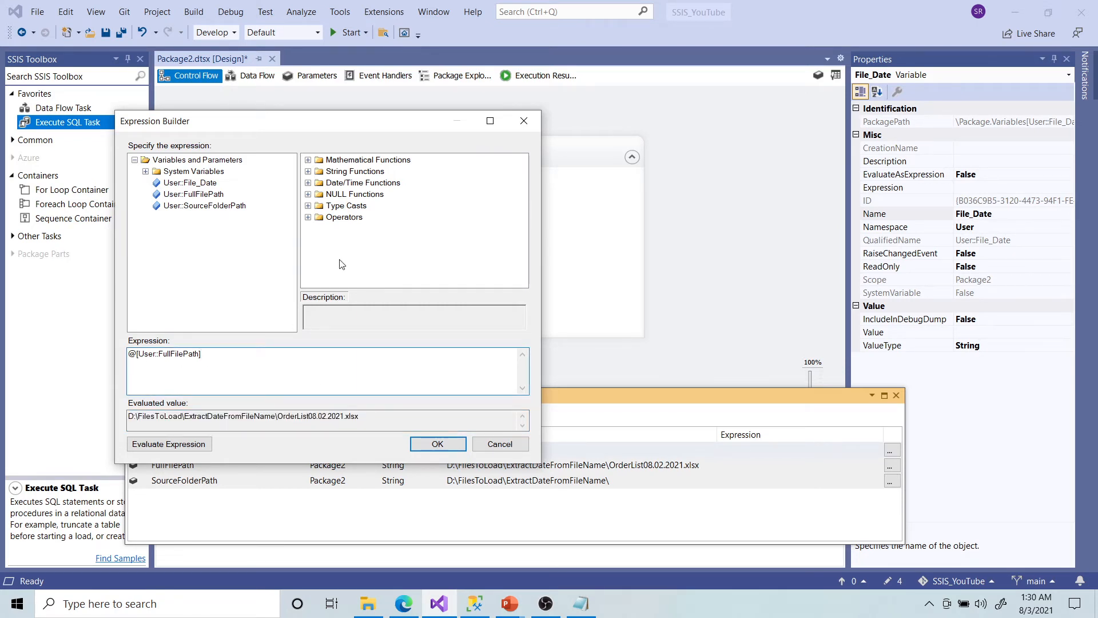
left_click_drag(308, 416, 345, 416)
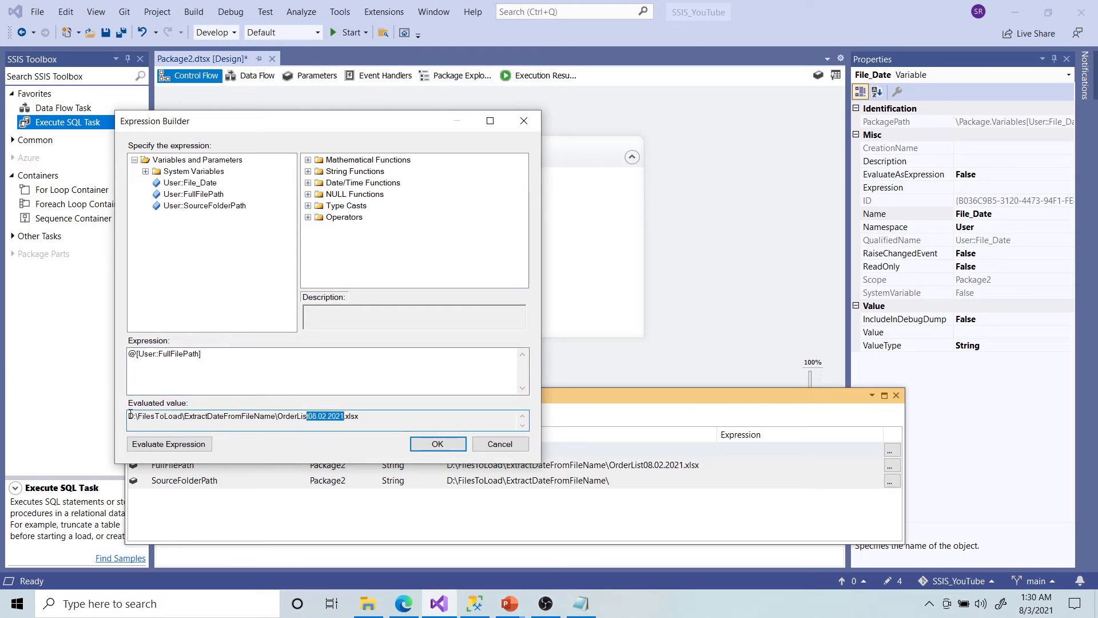
left_click(356, 416)
left_click_drag(309, 416, 346, 416)
Insert the SUBSTRING function into the expression and make @[User::FullFilePath] its character expression
left_click(308, 172)
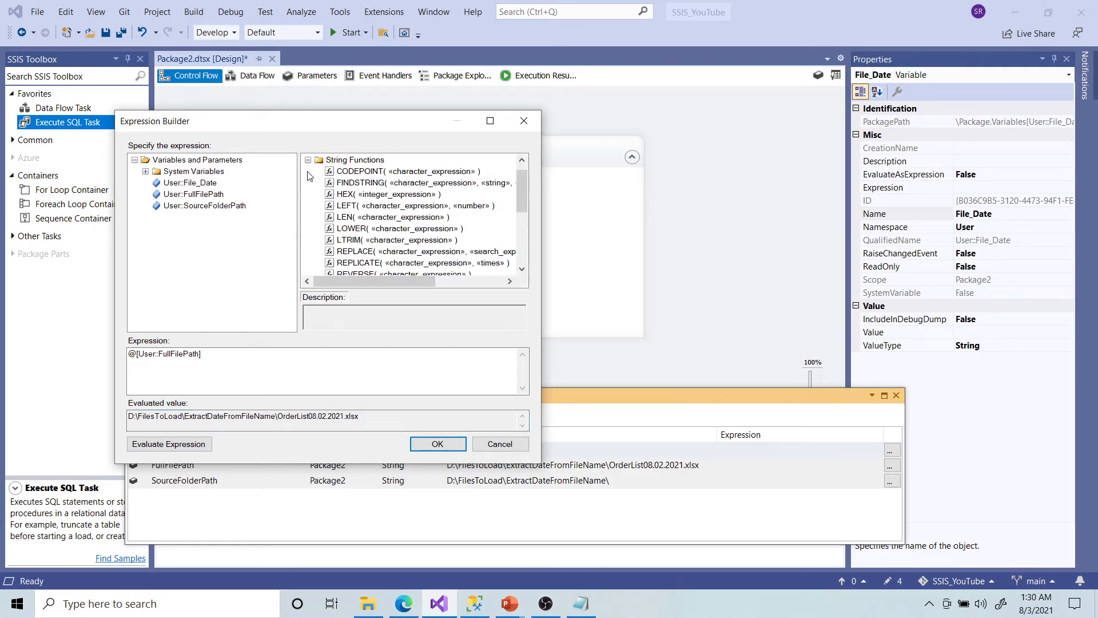
scroll(398, 235, "down", 1)
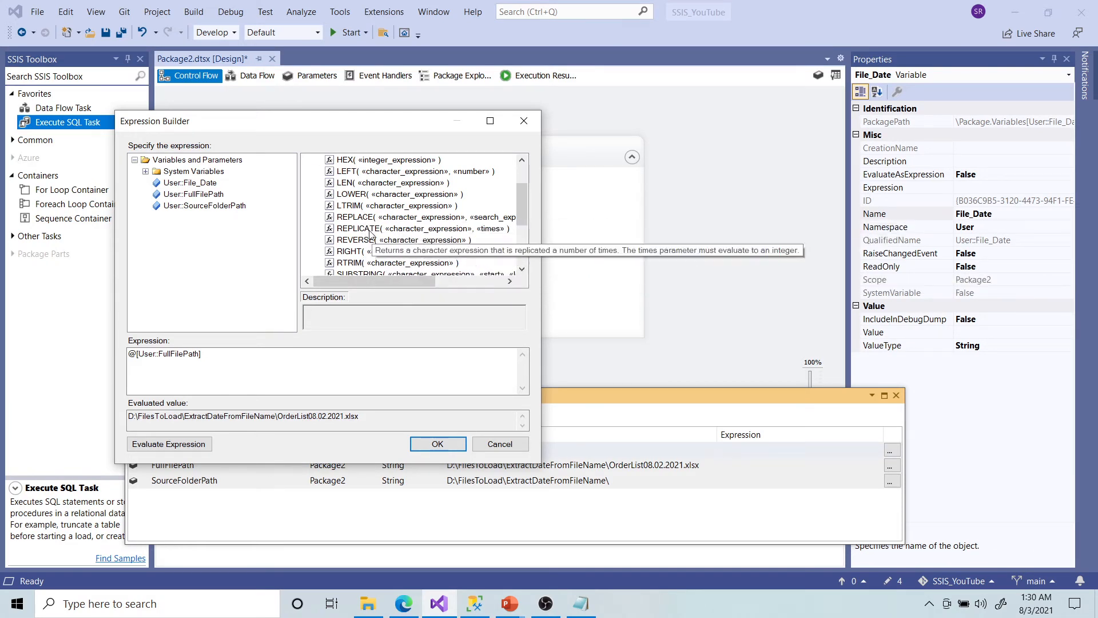
left_click(521, 268)
left_click(391, 264)
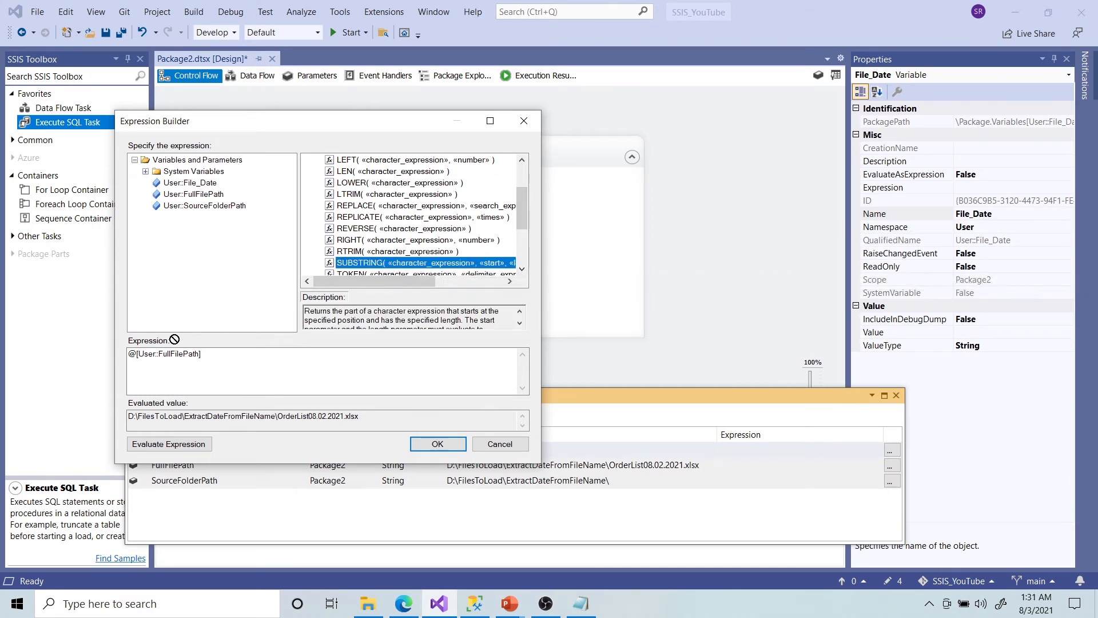
left_click_drag(391, 264, 130, 358)
left_click(293, 378)
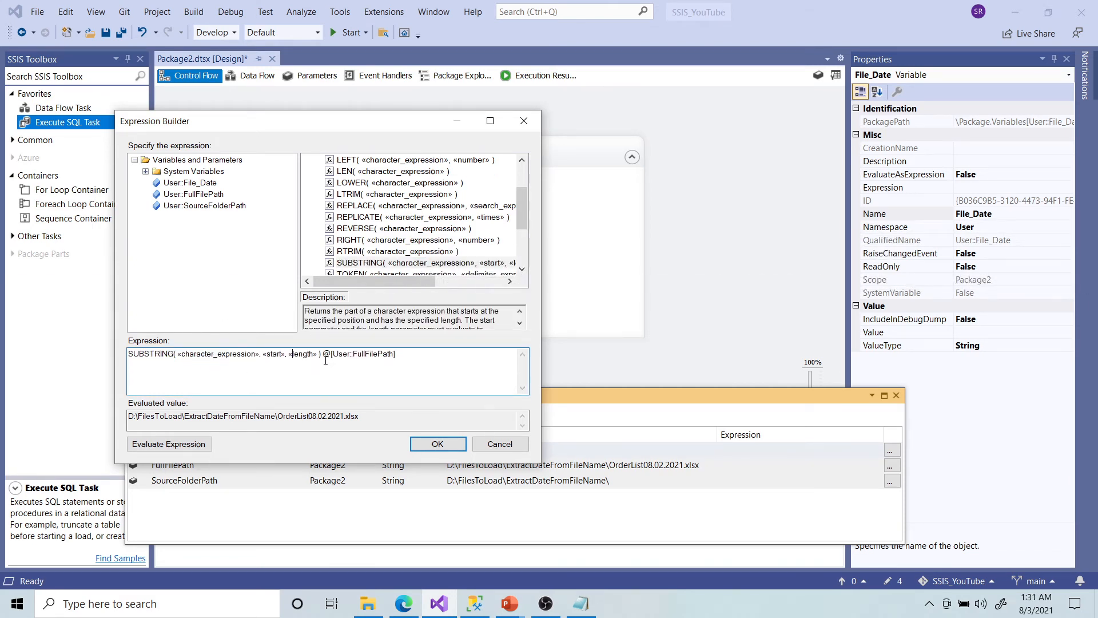
left_click_drag(322, 354, 422, 358)
key("ctrl+x")
left_click_drag(178, 358, 259, 359)
key("ctrl+v")
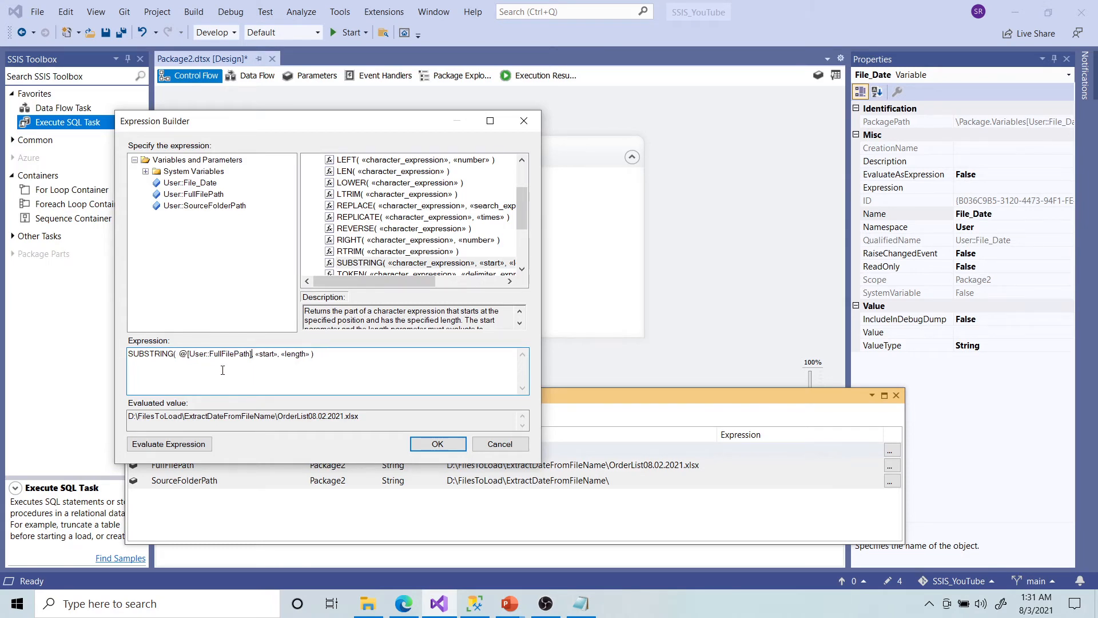
key("BackSpace")
Replace SUBSTRING's start argument with the FINDSTRING function
left_click_drag(254, 355, 276, 355)
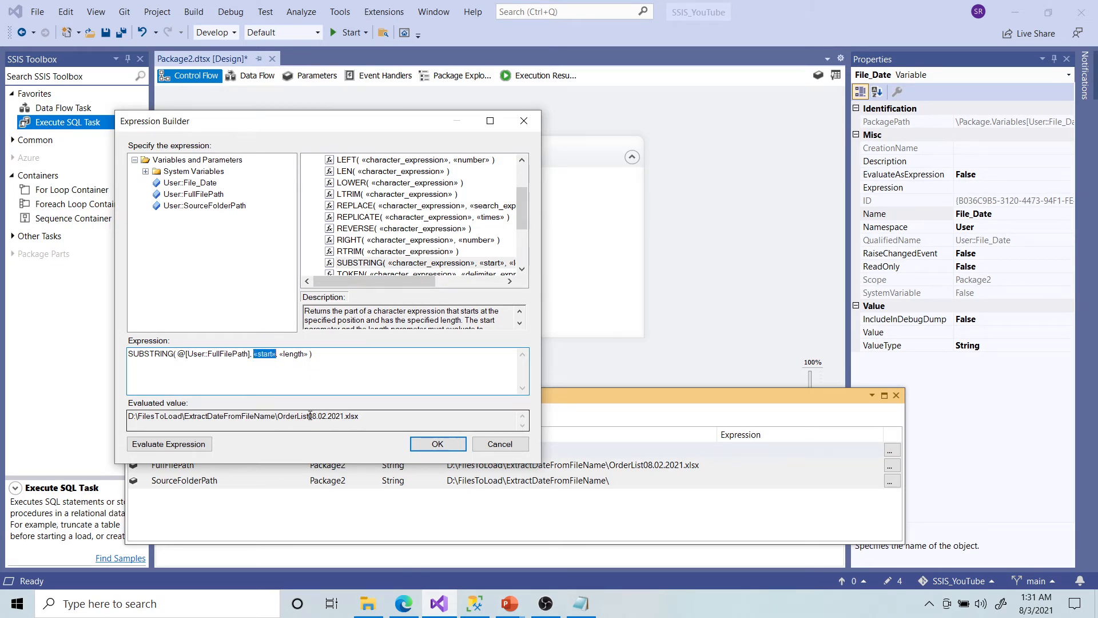
left_click_drag(309, 416, 341, 417)
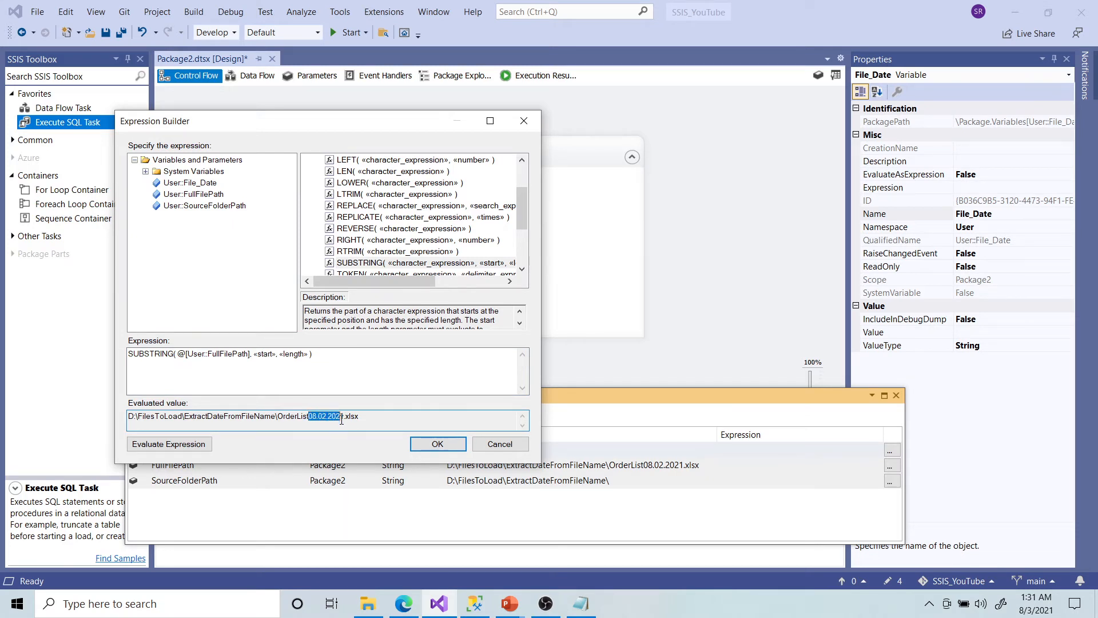
left_click(343, 417)
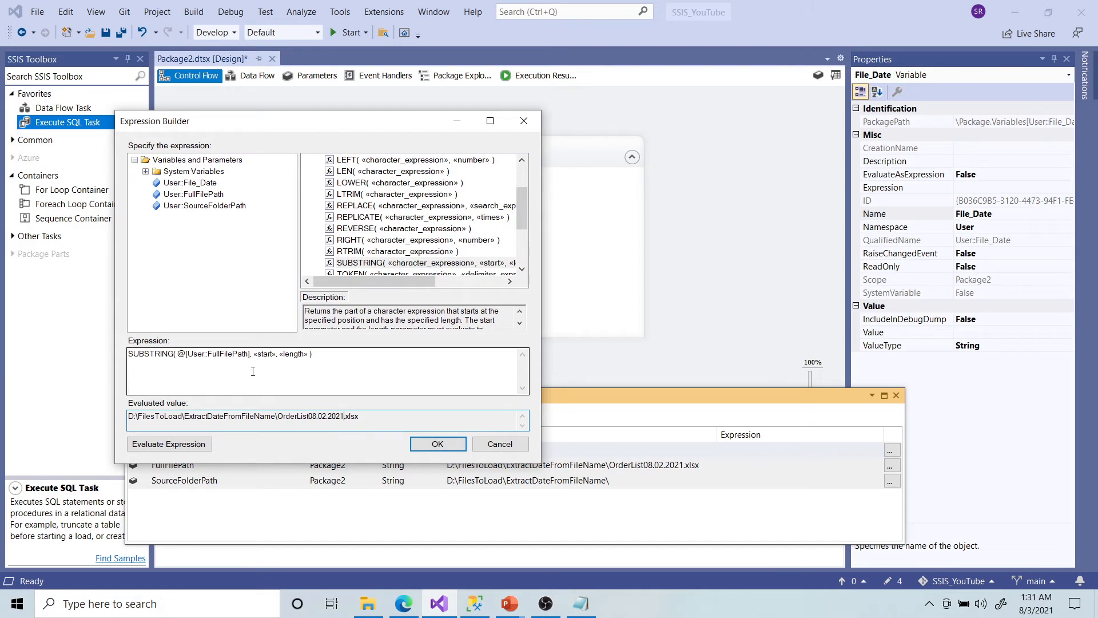
left_click_drag(279, 417, 311, 417)
scroll(524, 211, "up", 2)
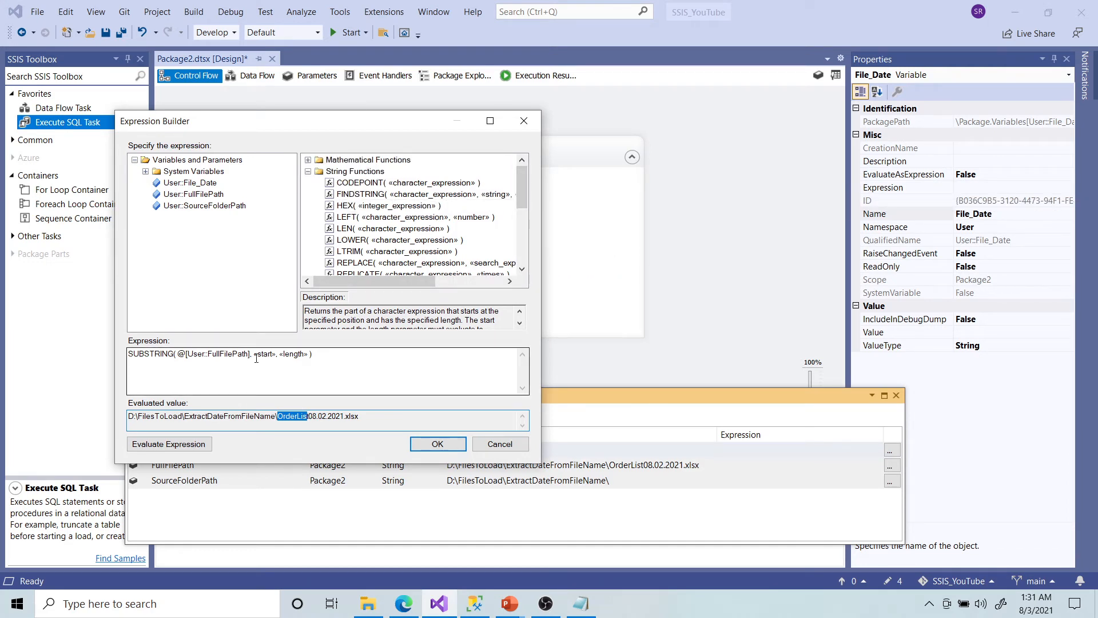
left_click_drag(254, 355, 277, 355)
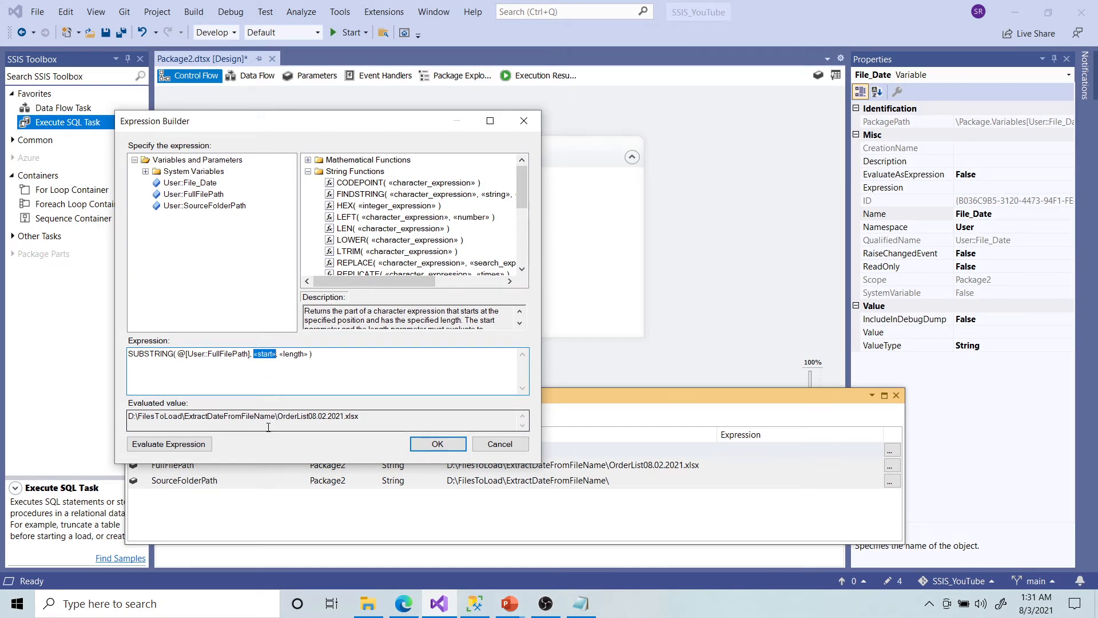
key("BackSpace")
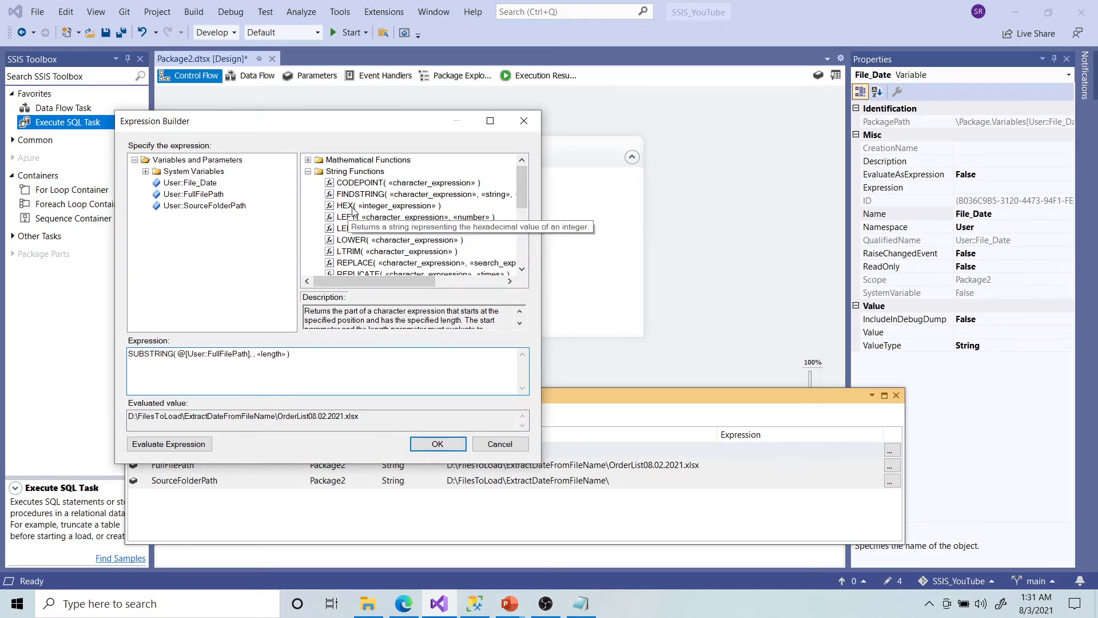
left_click_drag(365, 195, 253, 360)
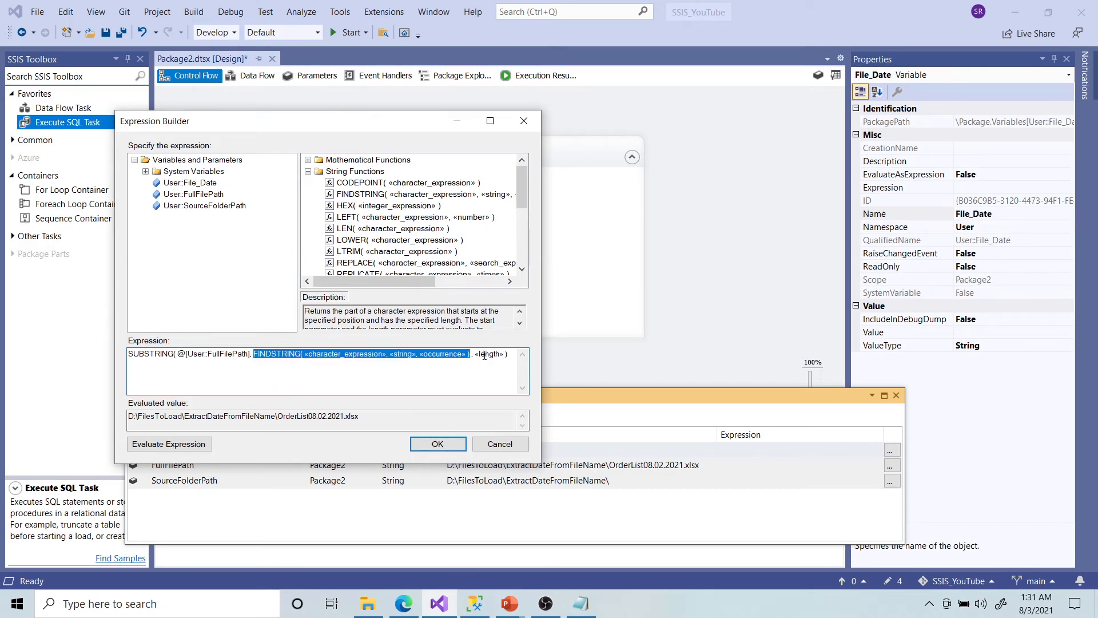
left_click(401, 383)
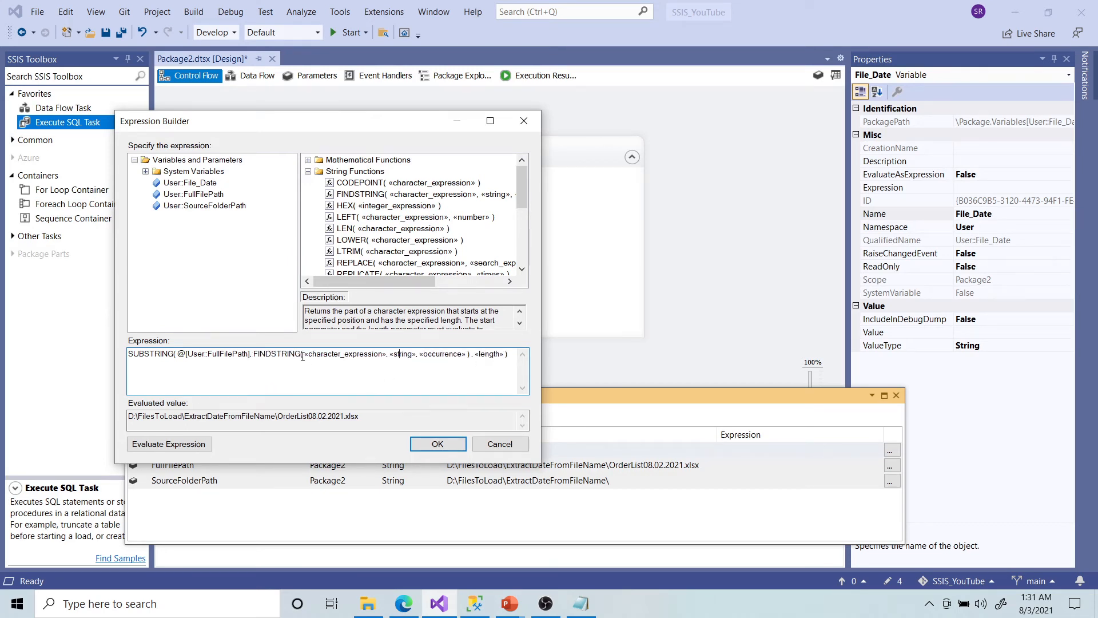
Replace FINDSTRING's character_expression placeholder with @[User::FullFilePath]
left_click_drag(303, 356, 386, 355)
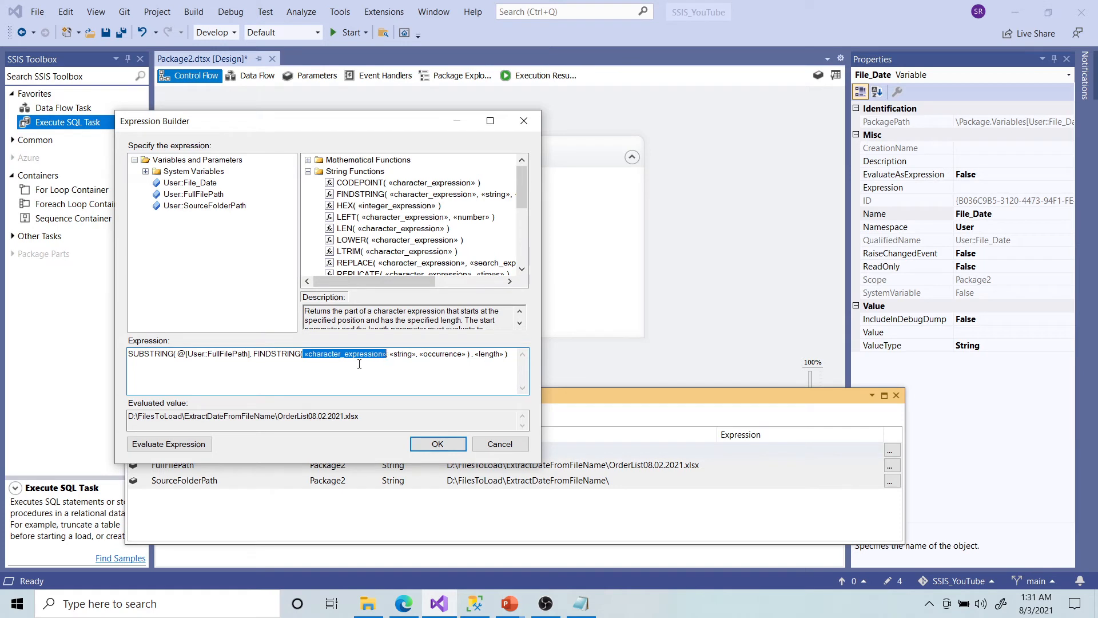
left_click(175, 355)
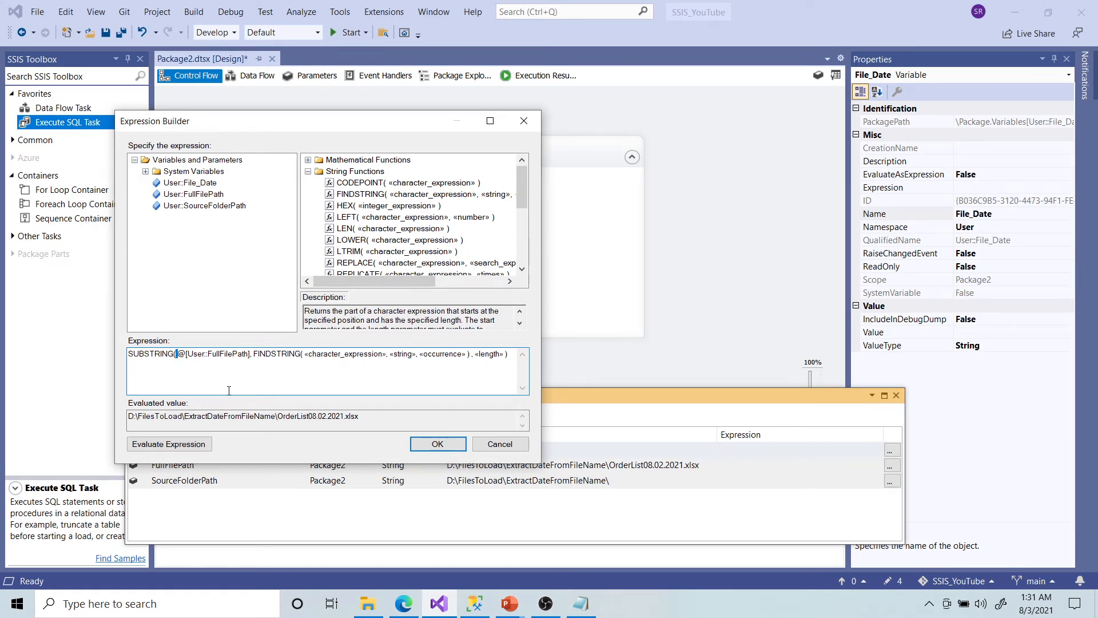
key("shift+Right")
key("shift+Right")
key("shift+Right")
key("shift+Right")
key("shift+Right")
key("shift+Right")
key("shift+Right")
key("shift+Right")
key("shift+Right")
key("shift+Right")
key("shift+Right")
key("shift+Right")
key("shift+Right")
key("shift+Right")
key("shift+Right")
key("shift+Right")
key("shift+Right")
key("shift+Right")
key("shift+Right")
key("Right")
key("Left")
key("Left")
key("shift+Right")
key("shift+Right")
key("shift+Right")
key("shift+Right")
key("shift+Right")
key("shift+Right")
key("shift+Right")
key("shift+Right")
key("shift+Right")
key("shift+Right")
key("shift+Right")
key("shift+Right")
key("shift+Right")
key("shift+Right")
key("shift+Right")
key("shift+Right")
key("shift+Right")
key("shift+Right")
key("shift+Right")
key("shift+Right")
key("shift+Right")
key("shift+Right")
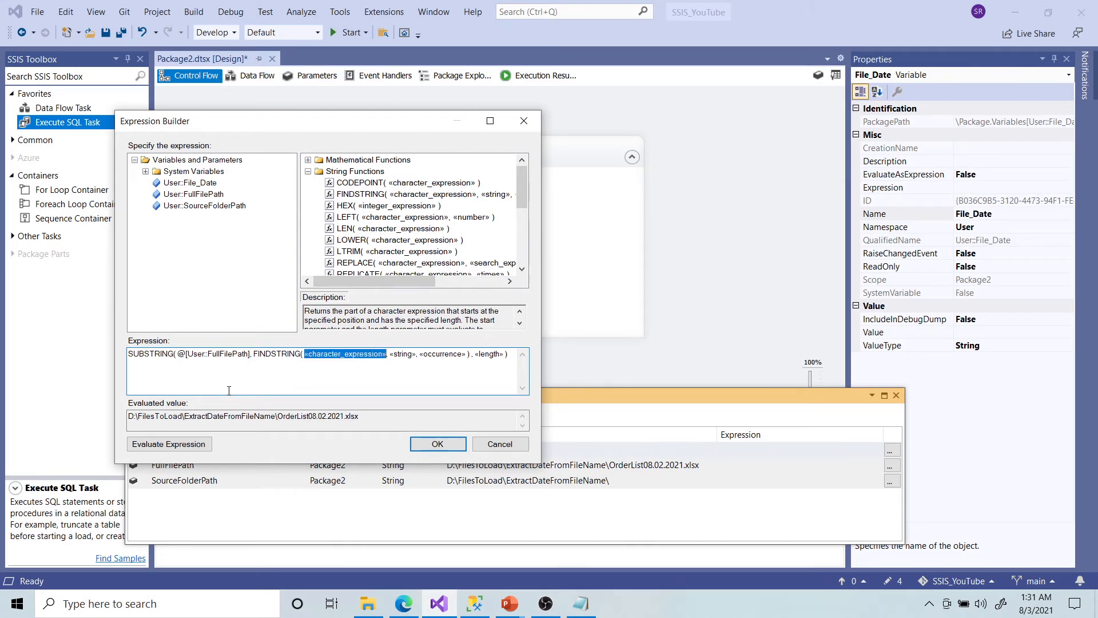
key("ctrl+v")
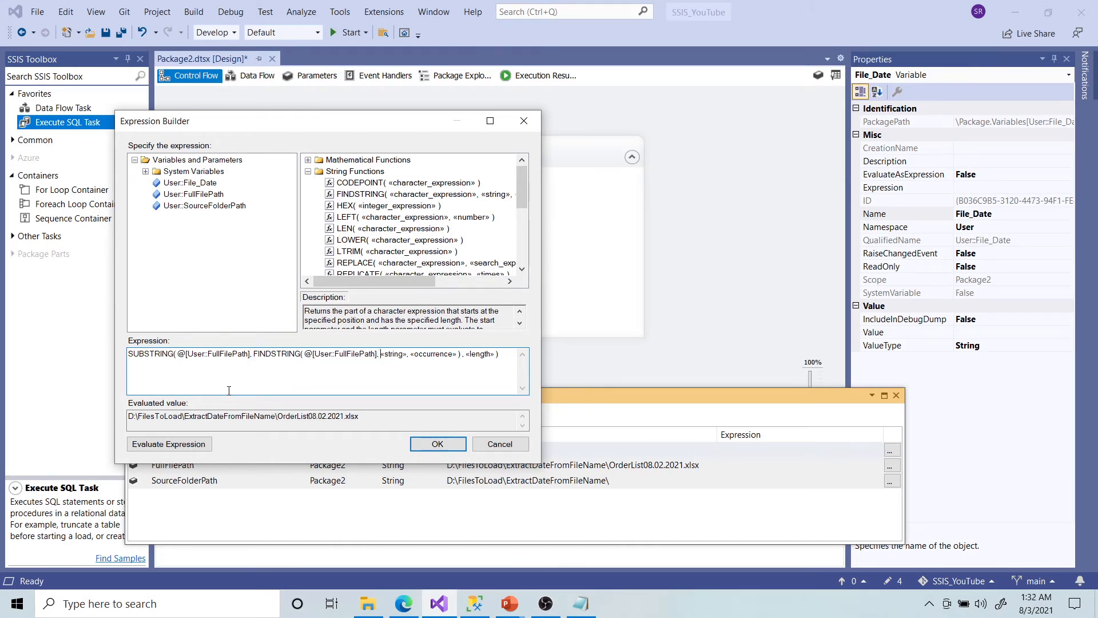
Set FINDSTRING's search string to "OrderList", copied from the file name in the evaluated path
key("shift+Right")
key("shift+Right")
key("shift+Right")
key("shift+Right")
key("shift+Right")
key("shift+Right")
key("shift+Right")
key("shift+Right")
type("\"\"")
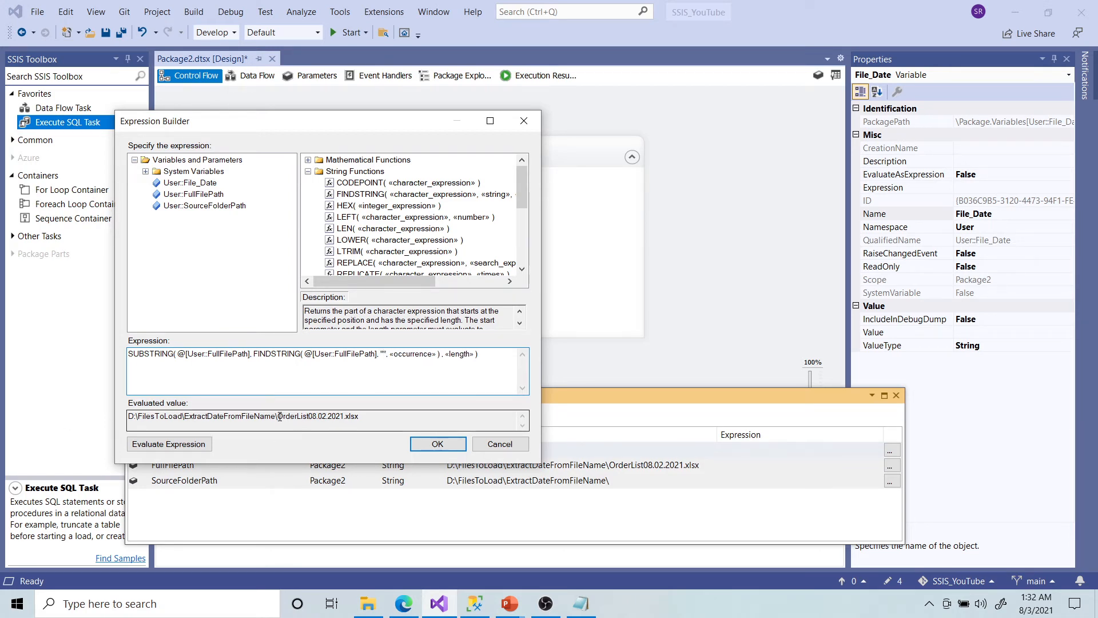
left_click_drag(280, 416, 313, 416)
key("shift+Left")
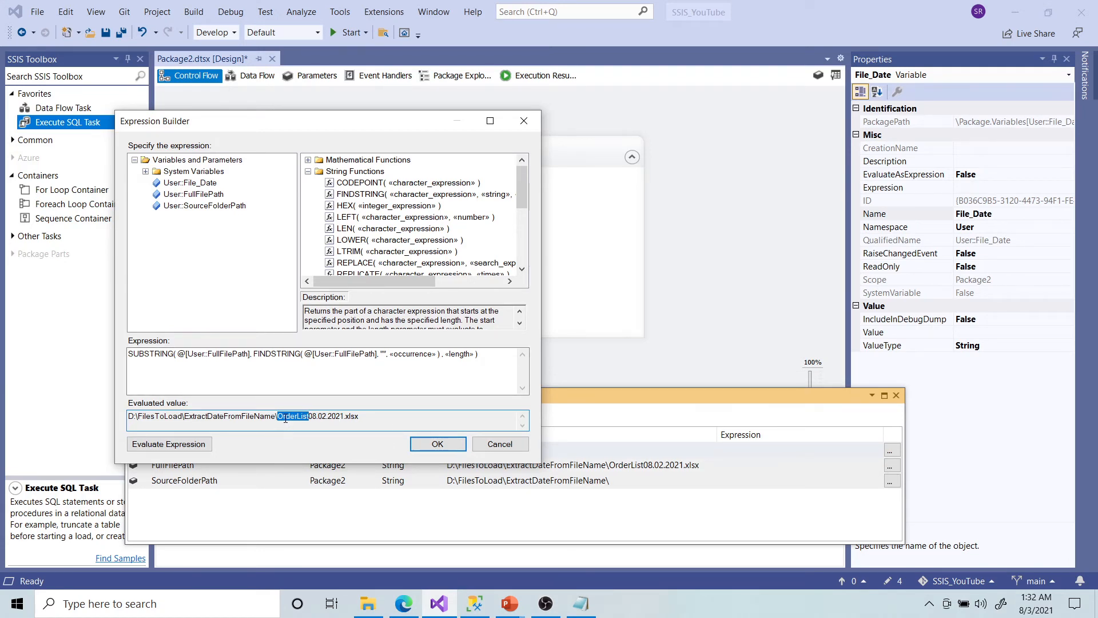
left_click(383, 354)
key("ctrl+v")
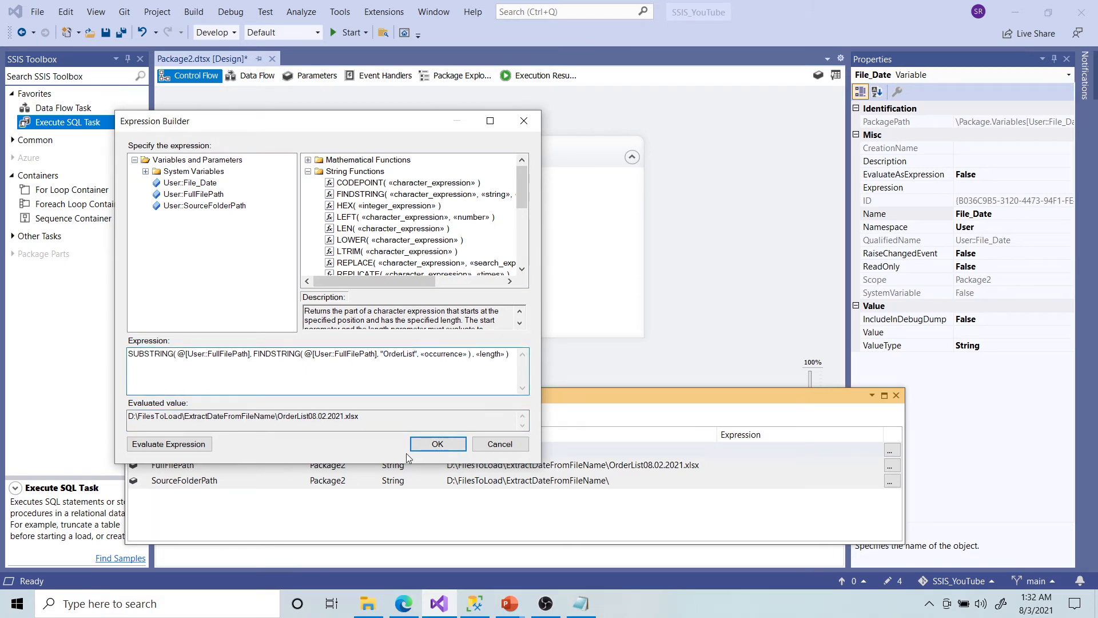
Set FINDSTRING's occurrence to 1 and SUBSTRING's length to 10, and evaluate the expression
key("Right")
key("Right")
key("Right")
key("shift+Right")
key("shift+Right")
key("shift+Right")
key("shift+Right")
key("shift+Right")
key("shift+Right")
key("shift+Right")
key("shift+Right")
key("shift+Right")
key("shift+Right")
key("shift+Right")
key("shift+Right")
type("1")
left_click_drag(433, 356, 465, 356)
type("10")
left_click(179, 446)
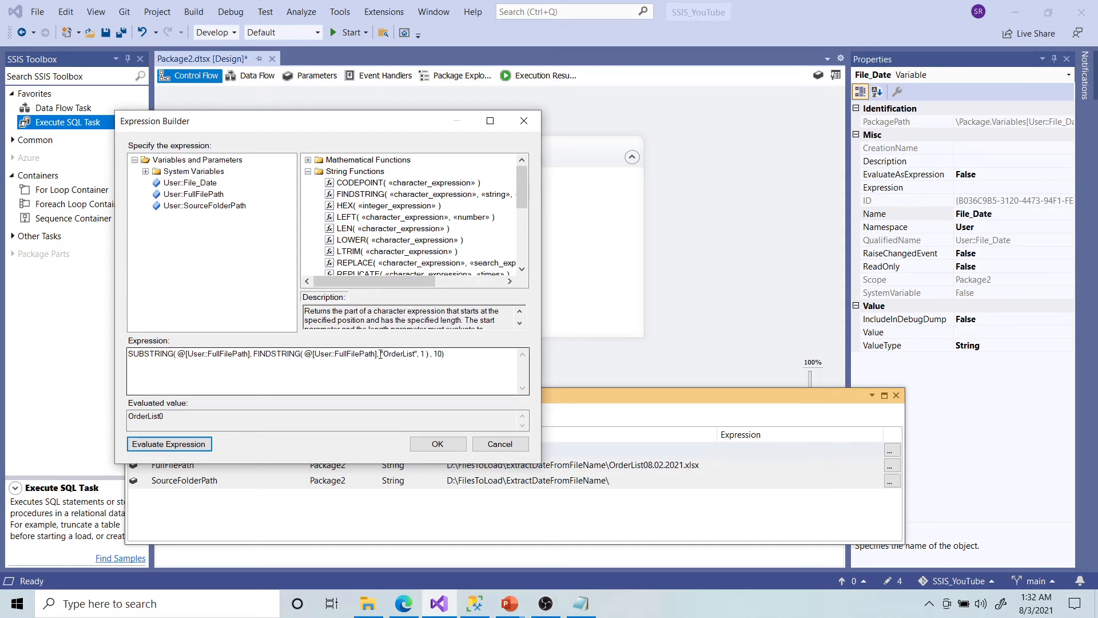
Add +9 after the FINDSTRING call to skip the OrderList prefix, and evaluate the expression again
left_click_drag(380, 353, 418, 353)
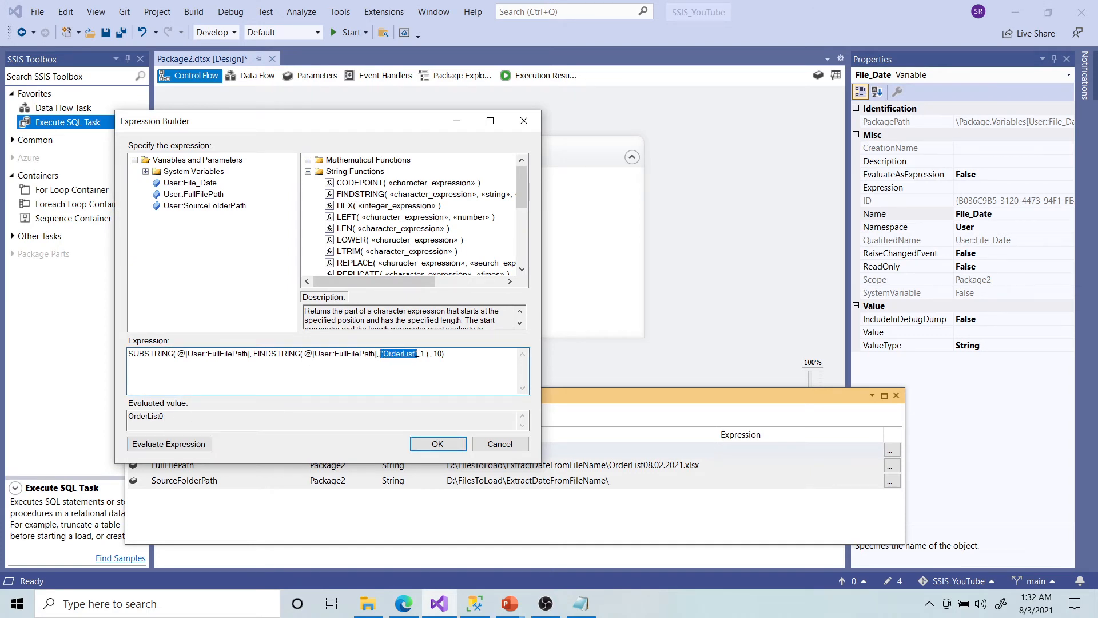
left_click(386, 355)
type("+9")
left_click(174, 448)
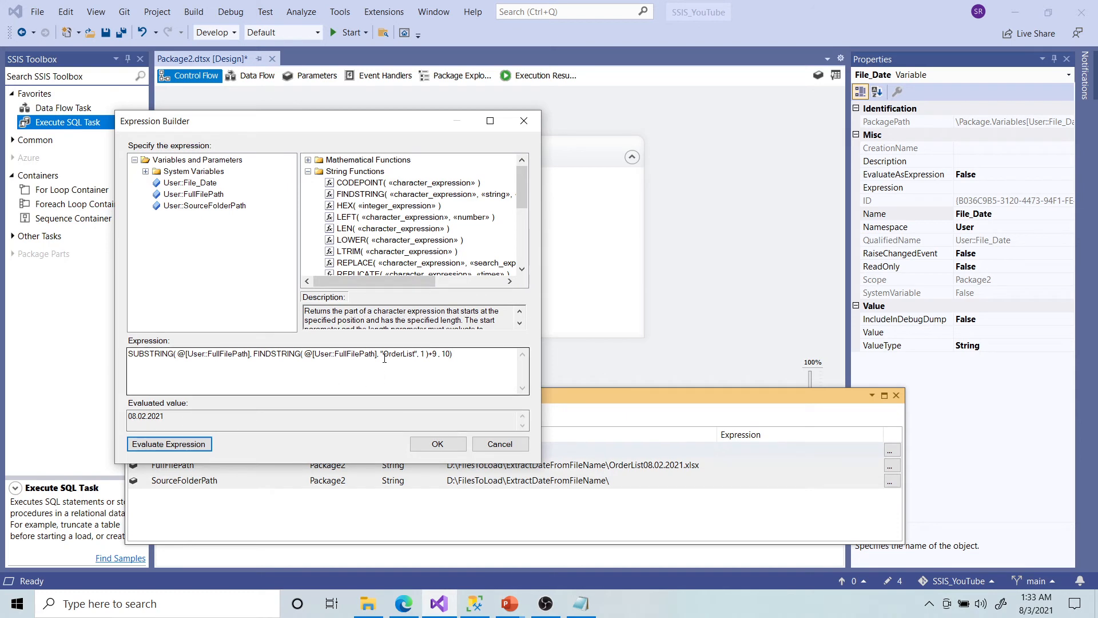
Review the finished SUBSTRING expression with its evaluated value and accept it for the File_Date variable
left_click_drag(383, 355, 413, 355)
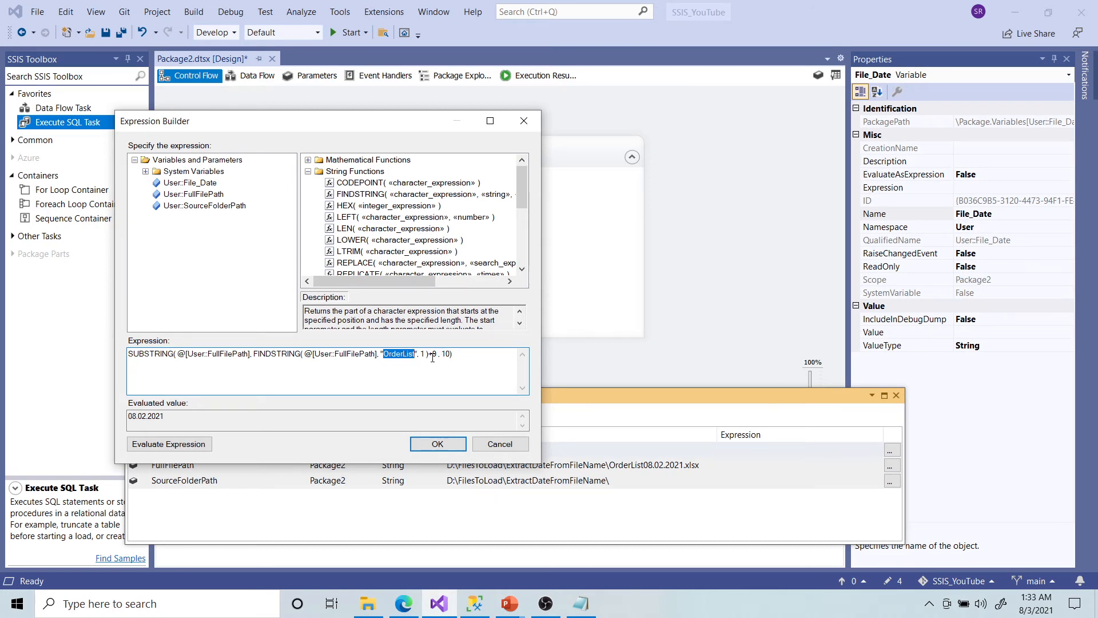
left_click_drag(464, 355, 124, 356)
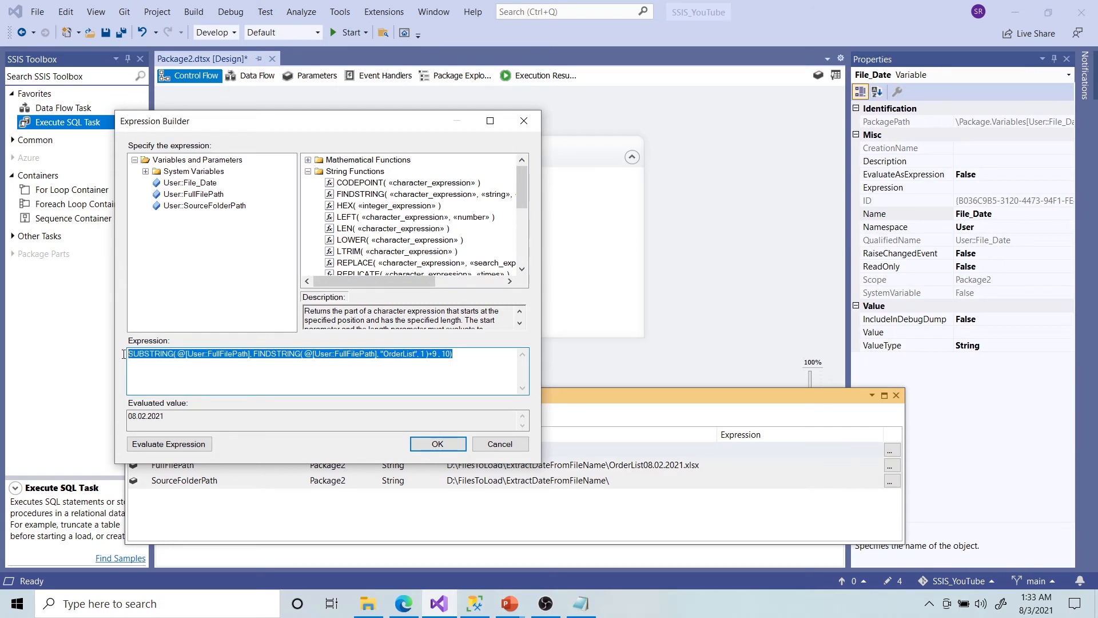
left_click(176, 418)
left_click_drag(176, 418, 121, 420)
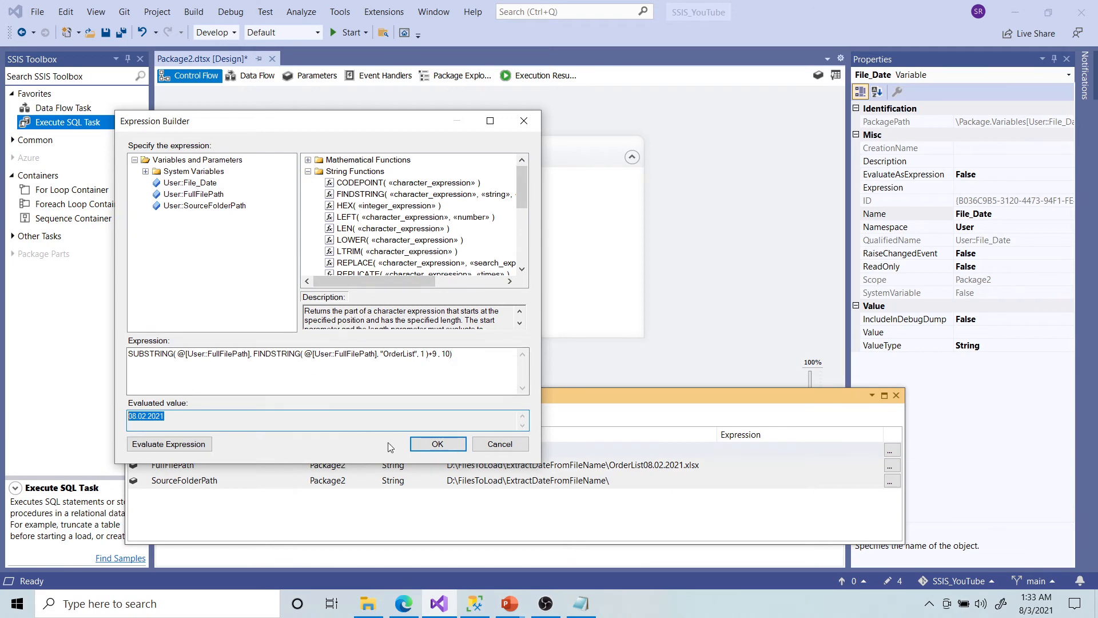
left_click(437, 446)
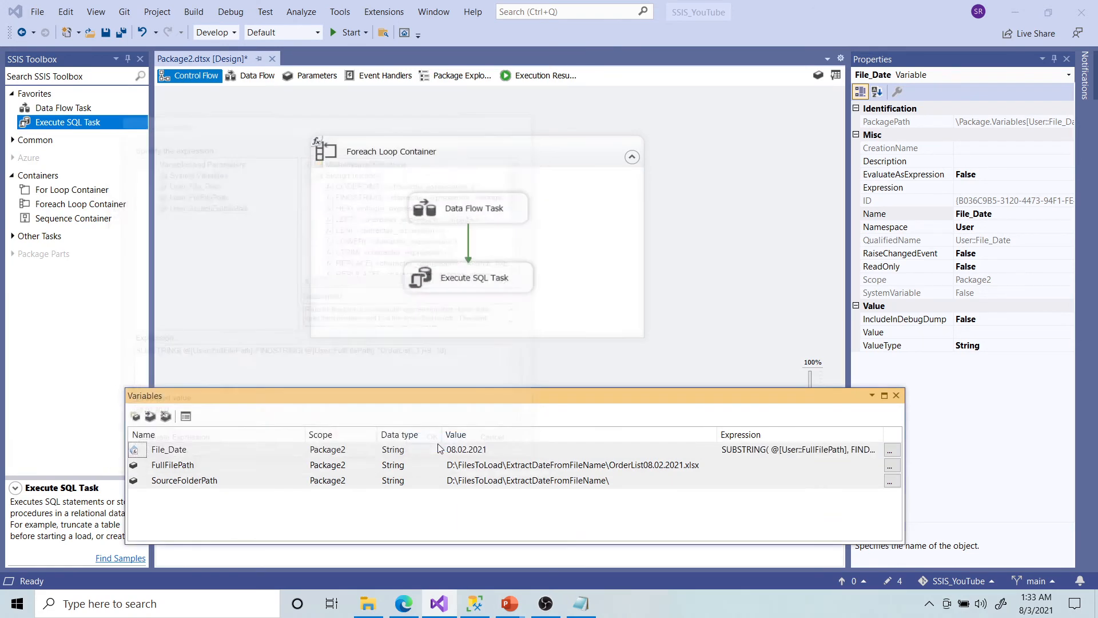
Recheck the File_Date expression against the file names in the ExtractDateFromFileName folder, evaluate it, and close the variables list
left_click(891, 450)
left_click_drag(486, 373, 97, 372)
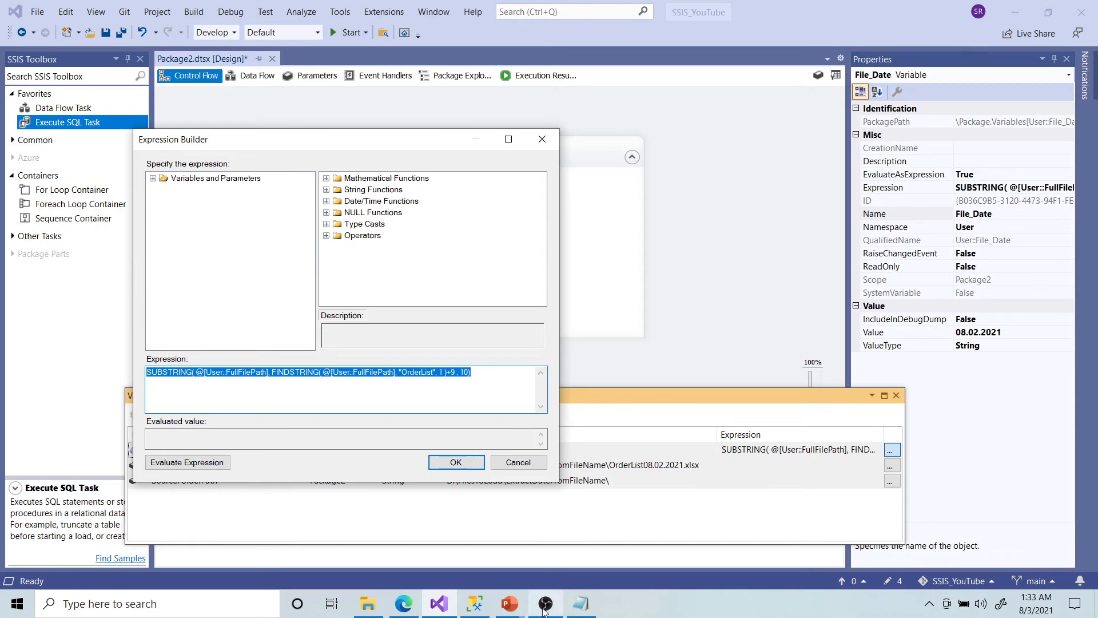
key("alt+Tab")
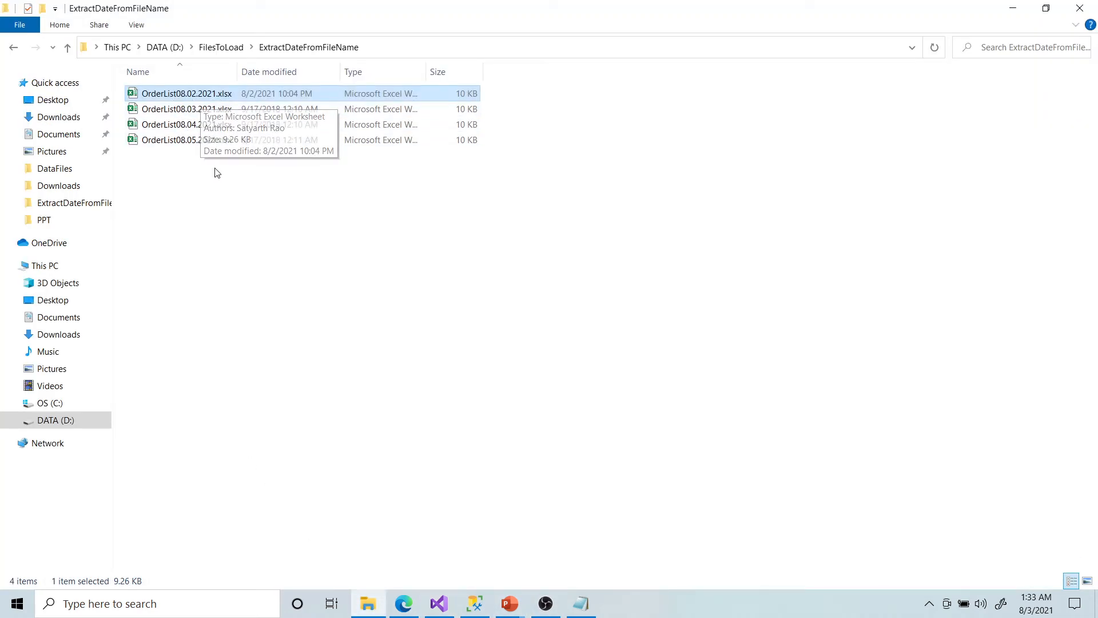
left_click(1003, 12)
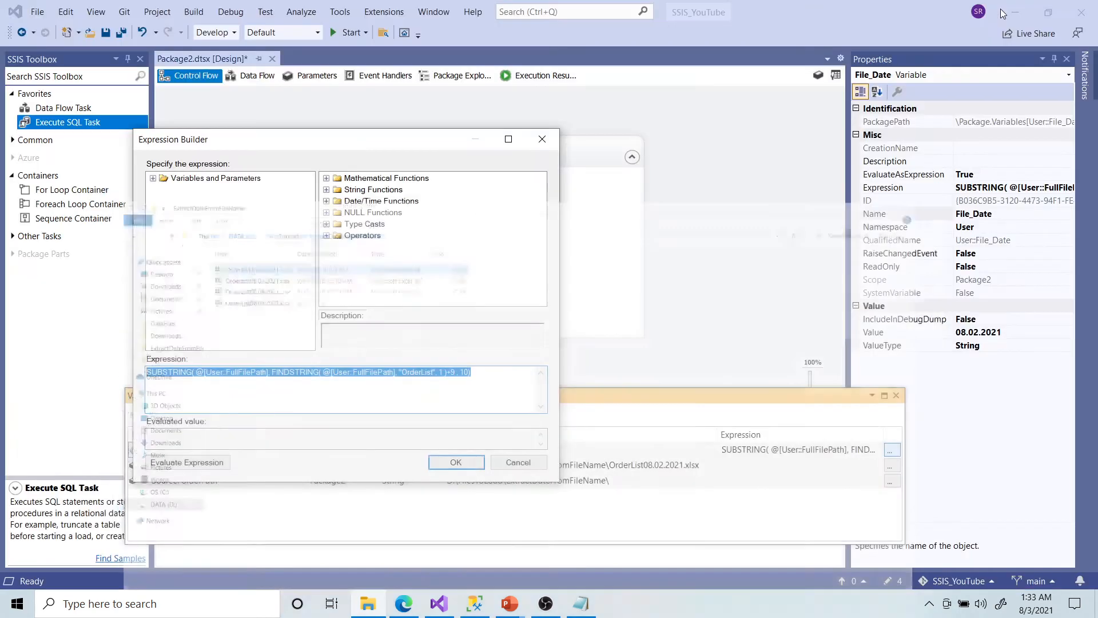
left_click(398, 391)
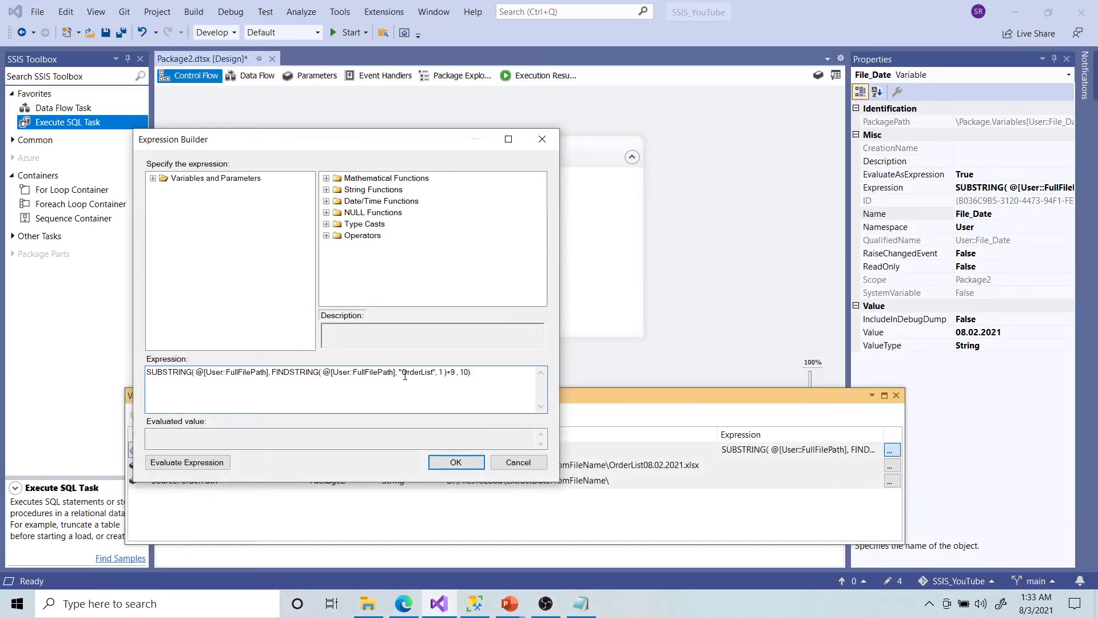
left_click_drag(404, 374, 452, 373)
left_click(197, 462)
left_click(456, 462)
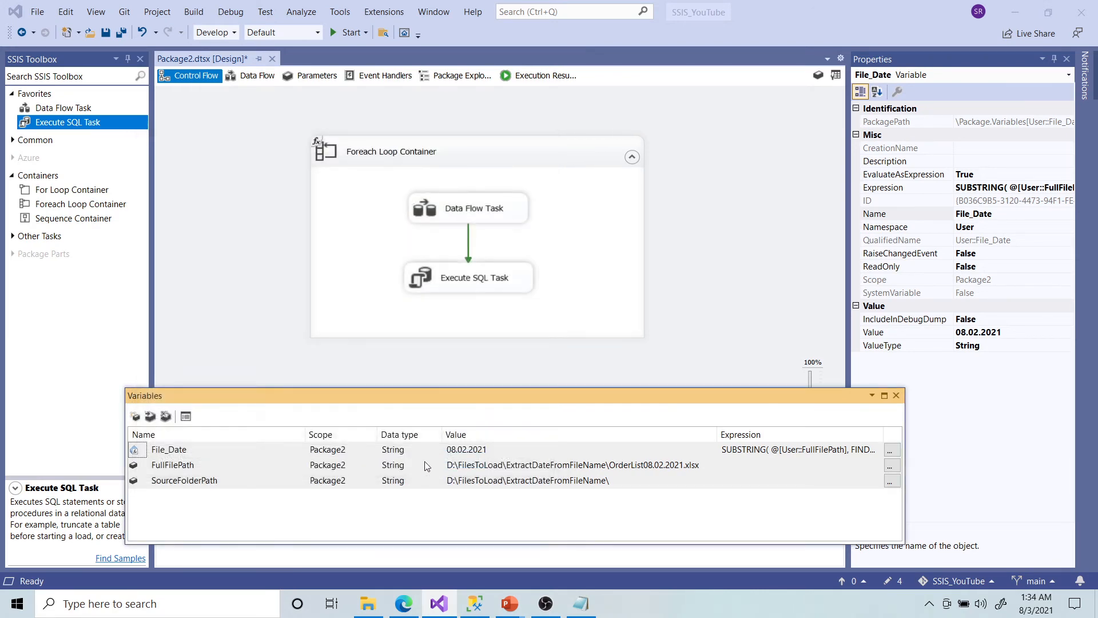
left_click(136, 453)
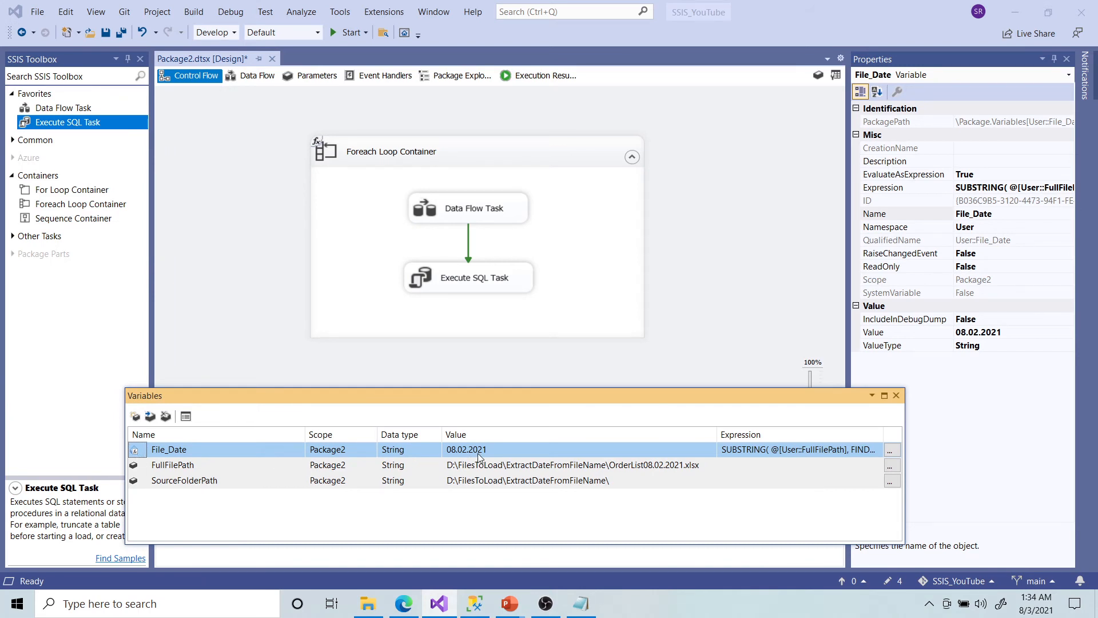
left_click(897, 395)
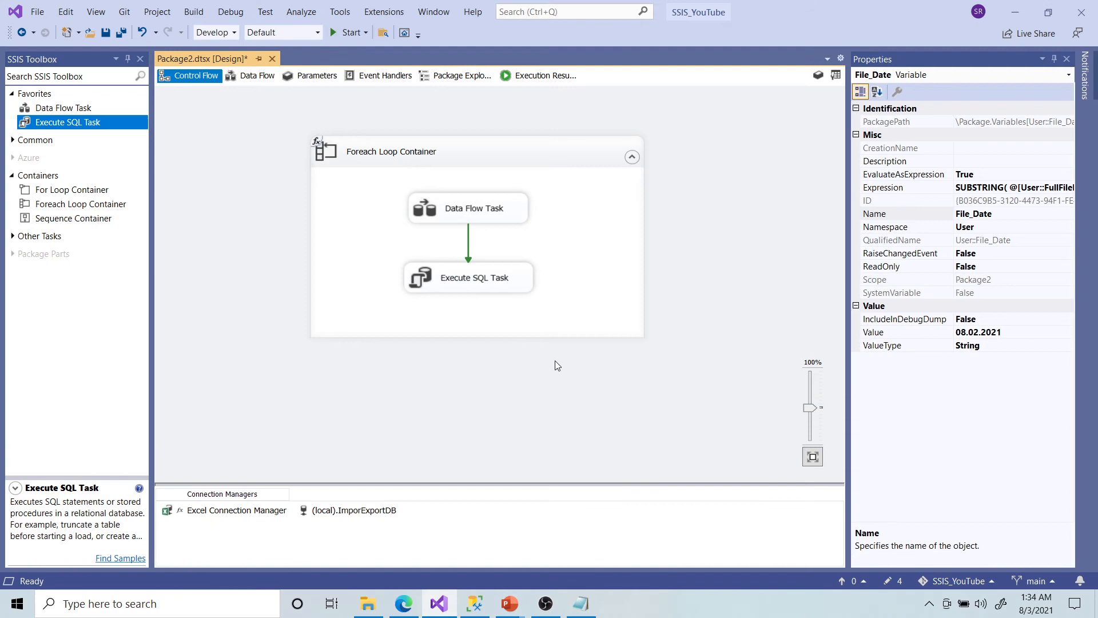
Check the Execute SQL Task's UPDATE statement and the ? placeholder that supplies FileDate
double_click(503, 279)
left_click(714, 335)
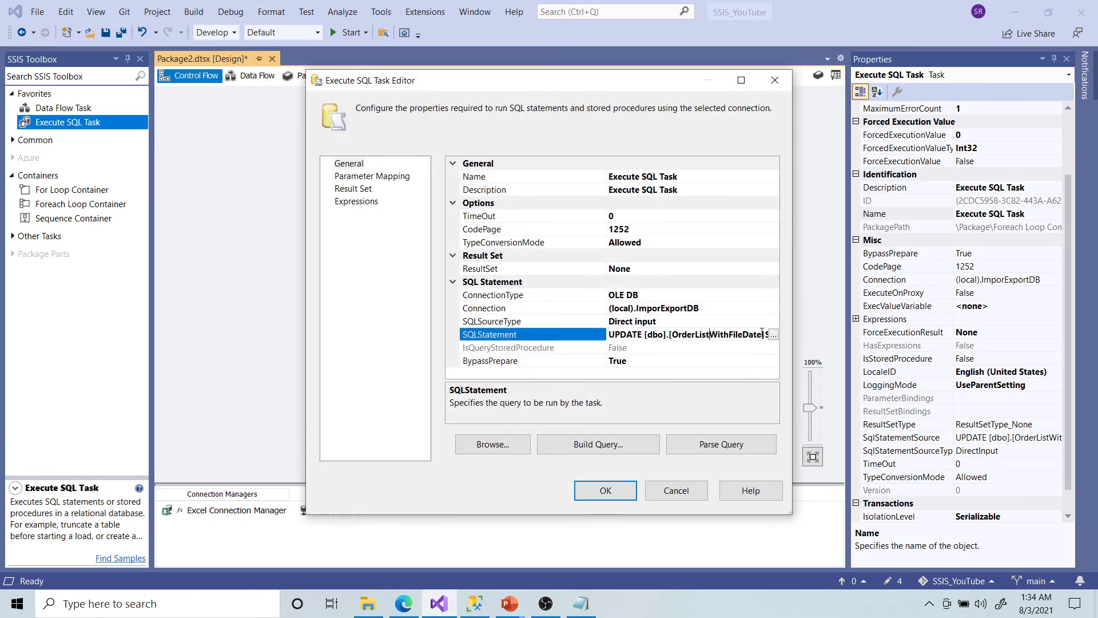
left_click(769, 337)
left_click(517, 264)
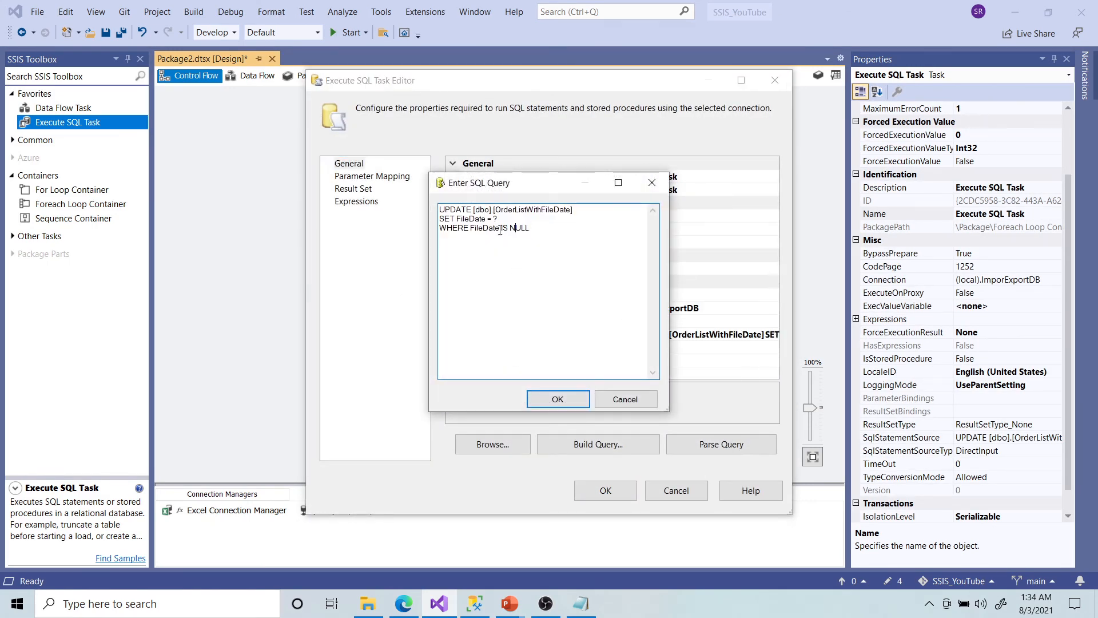
left_click_drag(494, 219, 504, 220)
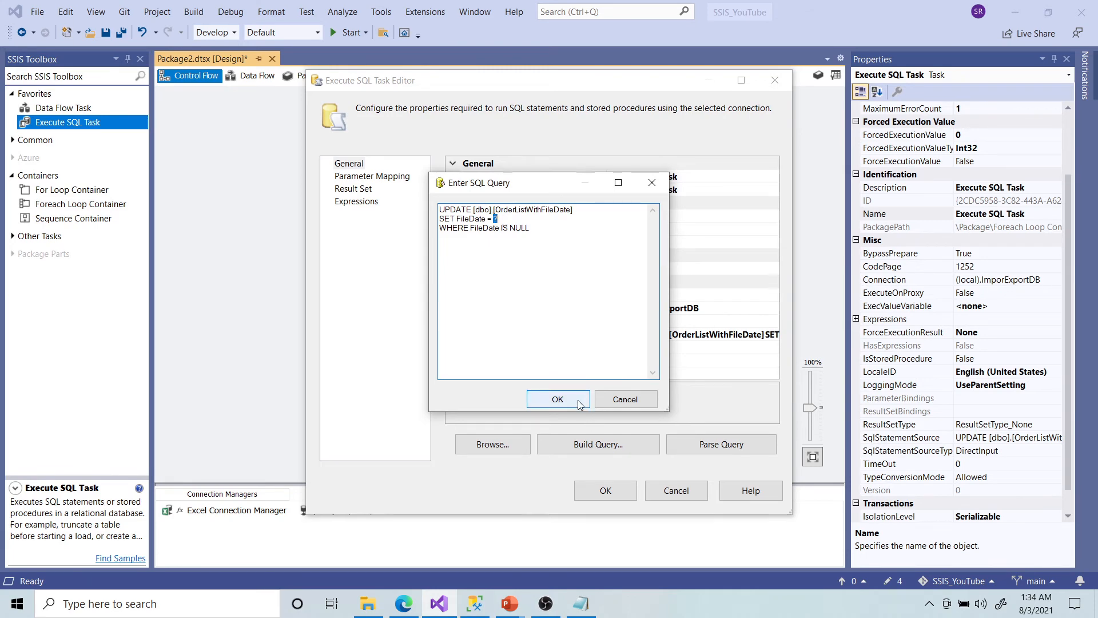
left_click(558, 399)
Add a parameter mapping to the Execute SQL Task that uses the User::File_Date variable
left_click(393, 177)
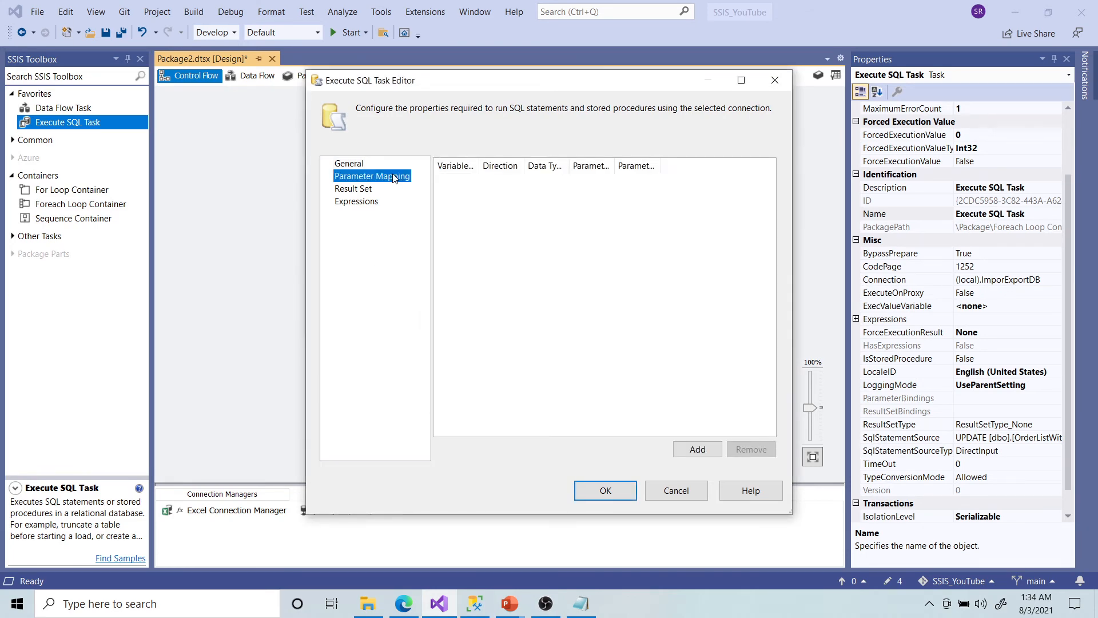
left_click(741, 81)
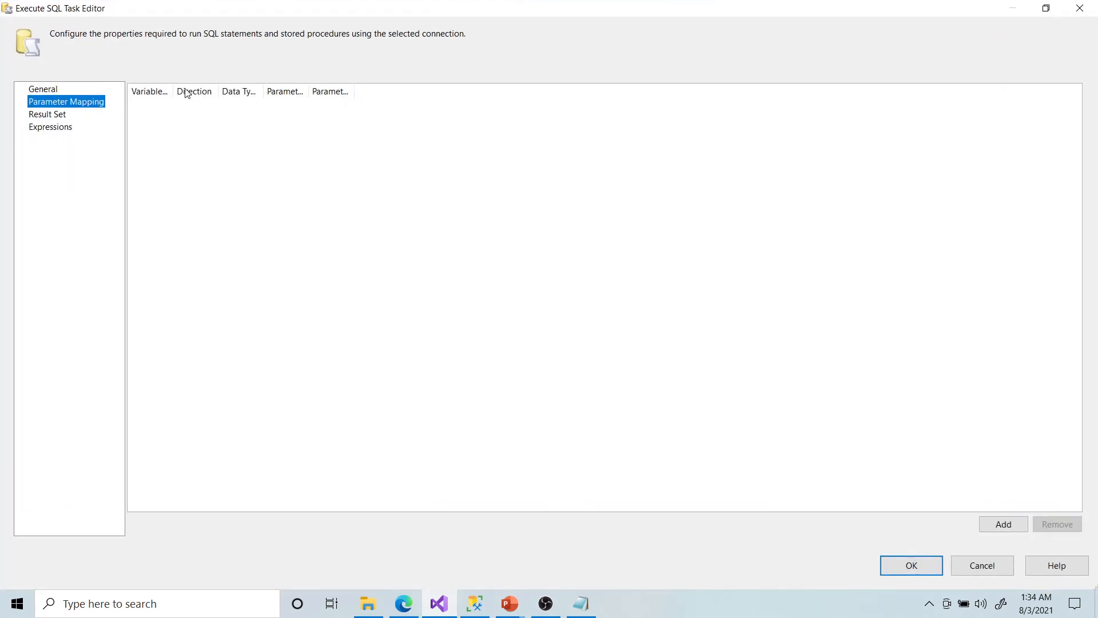
left_click_drag(173, 91, 614, 91)
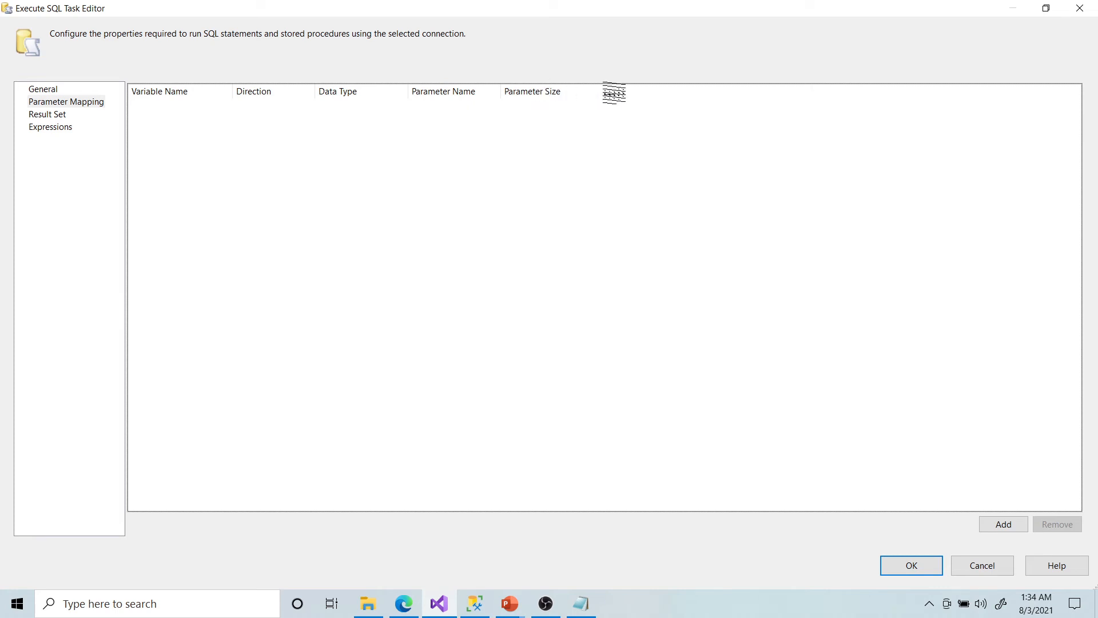
left_click(1002, 524)
left_click(227, 109)
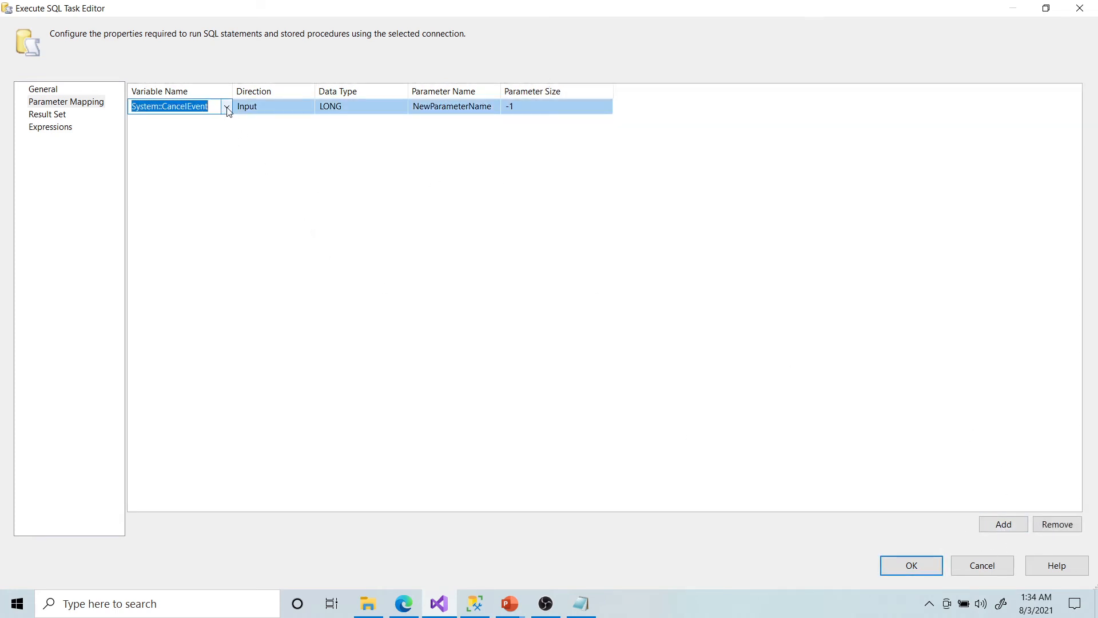
left_click(227, 110)
left_click_drag(229, 142, 229, 208)
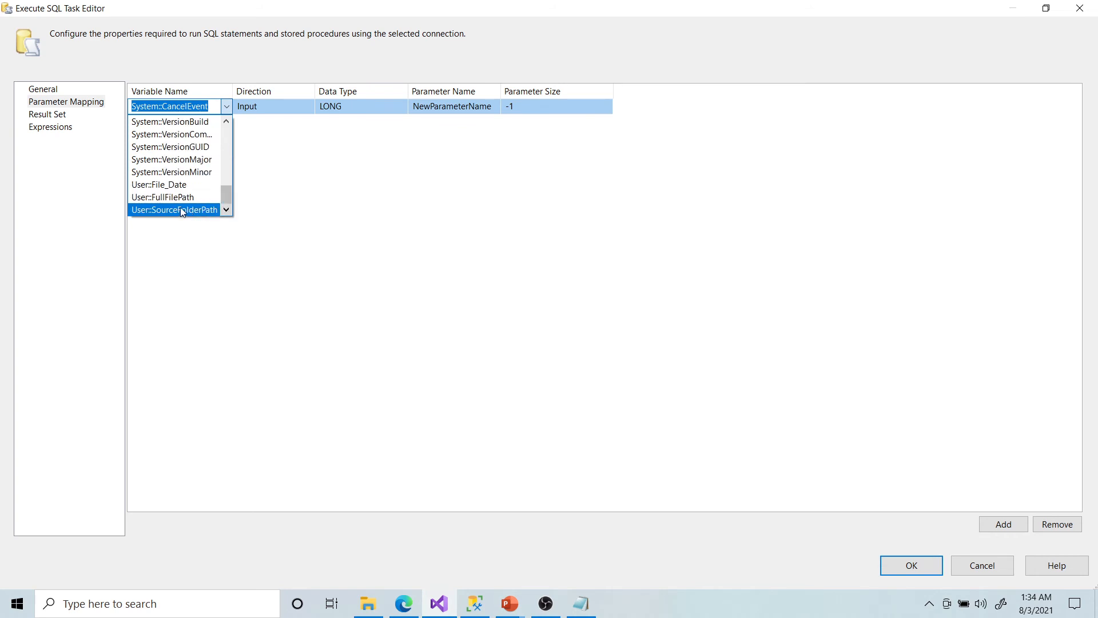
left_click(160, 185)
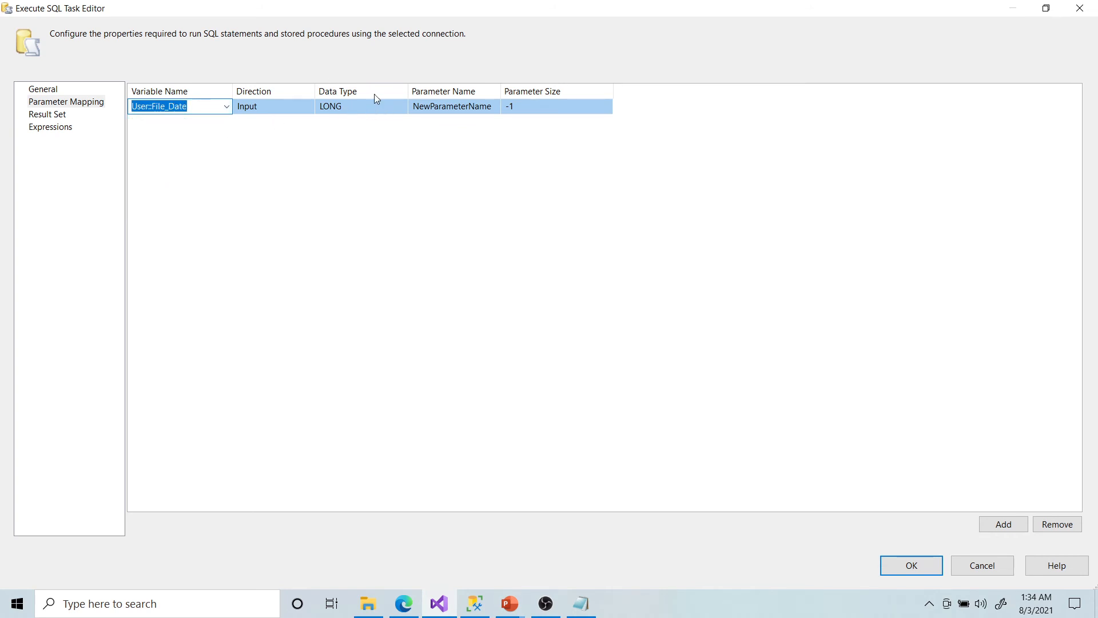
Set the File_Date mapping's data type to NVARCHAR and its parameter name to 0, and accept the task's settings
left_click(384, 105)
left_click(402, 108)
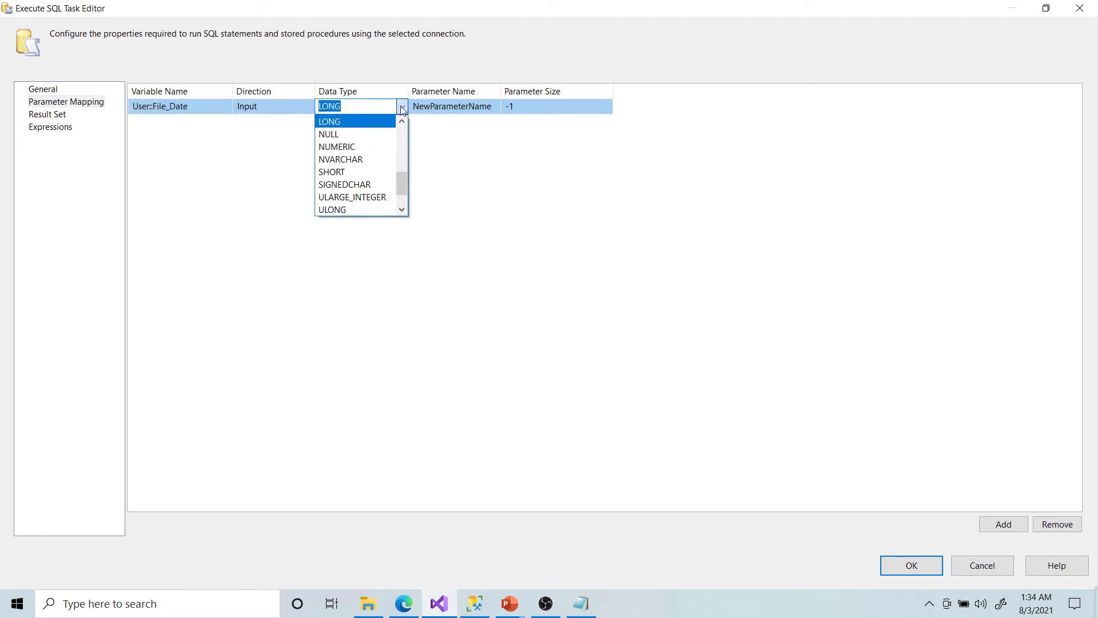
left_click(354, 160)
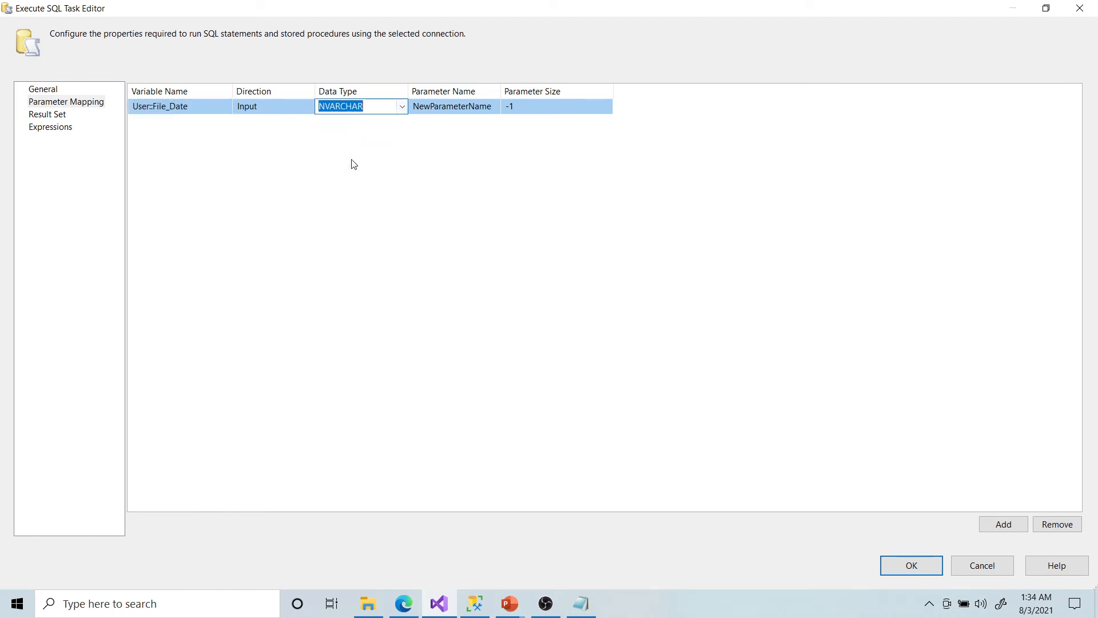
left_click(474, 108)
left_click_drag(492, 108, 396, 118)
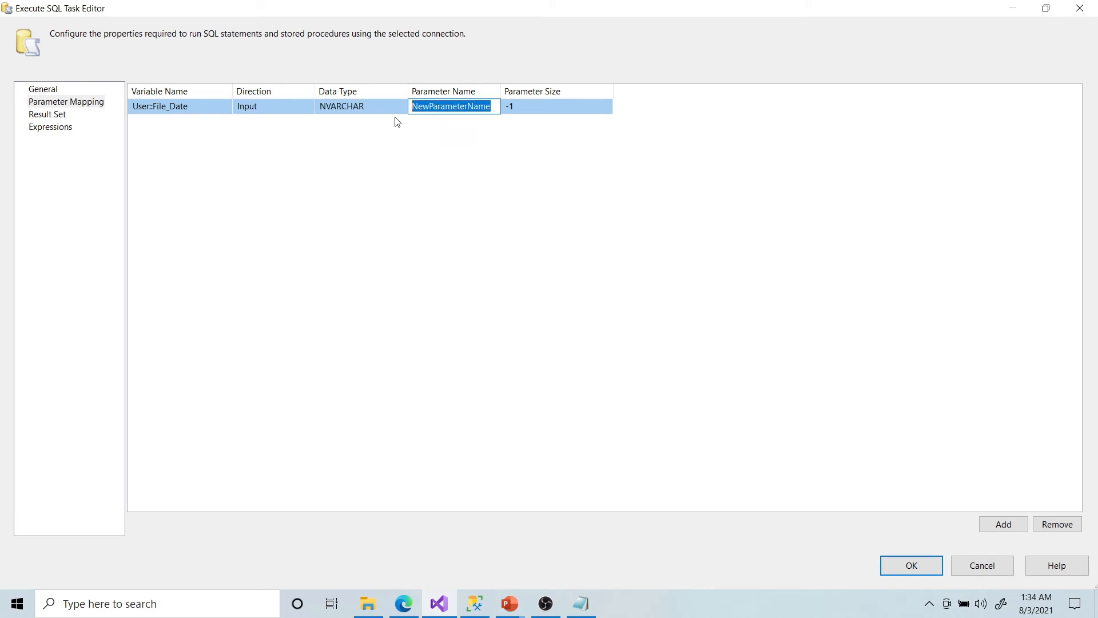
type("0")
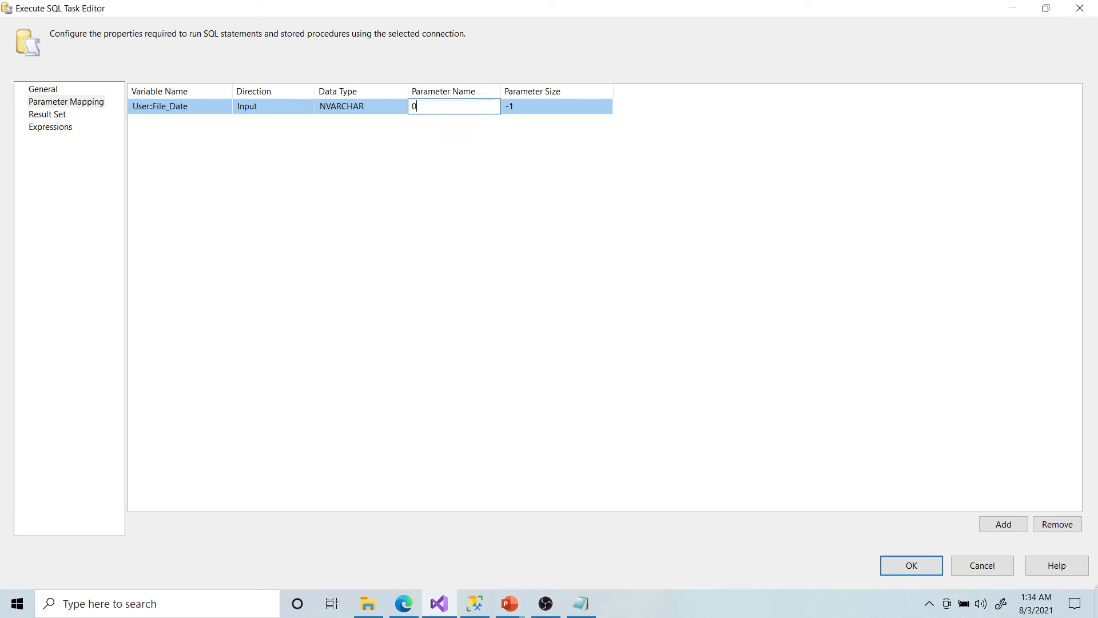
key("Return")
left_click_drag(499, 94, 493, 95)
left_click_drag(604, 93, 601, 93)
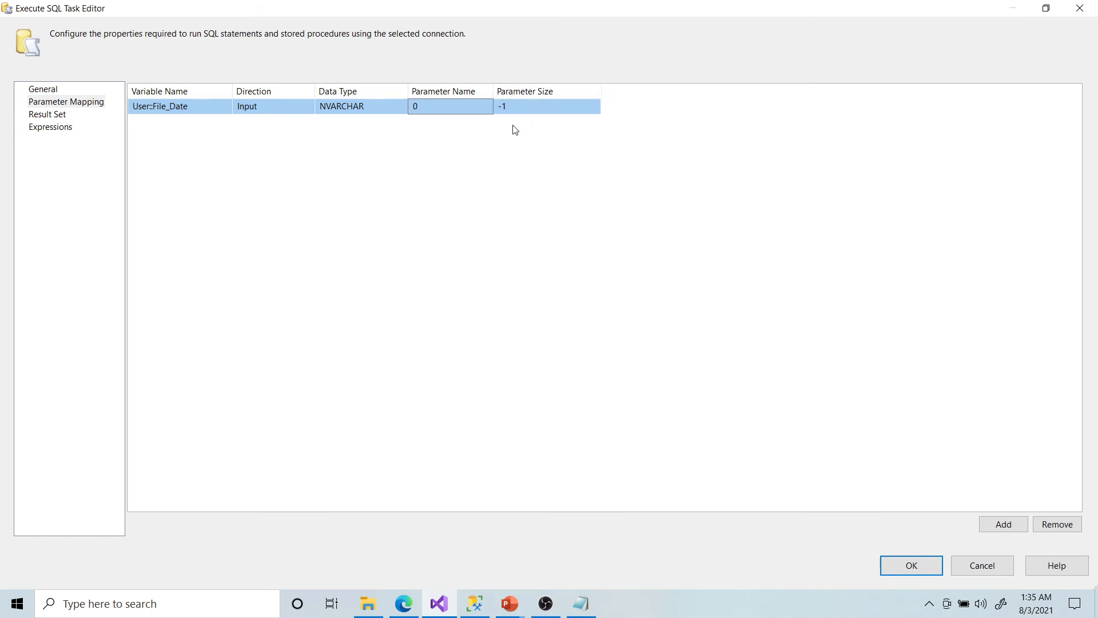
left_click(907, 571)
left_click(610, 350)
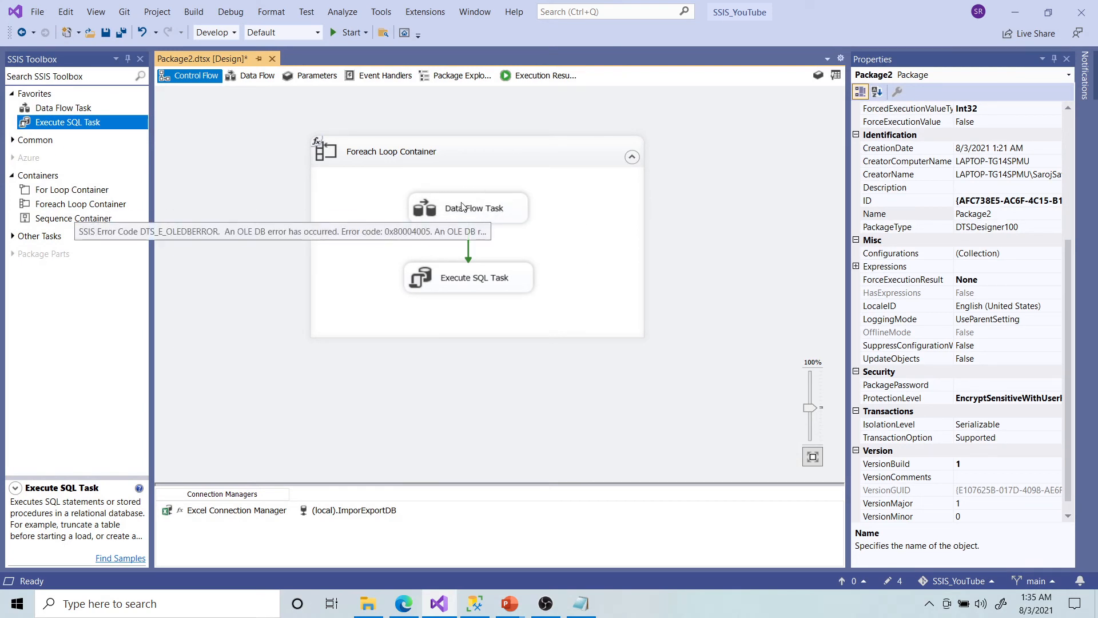
Review the Execute SQL Task's statement and how the Foreach Loop Container runs the Data Flow Task before the Execute SQL Task
double_click(498, 286)
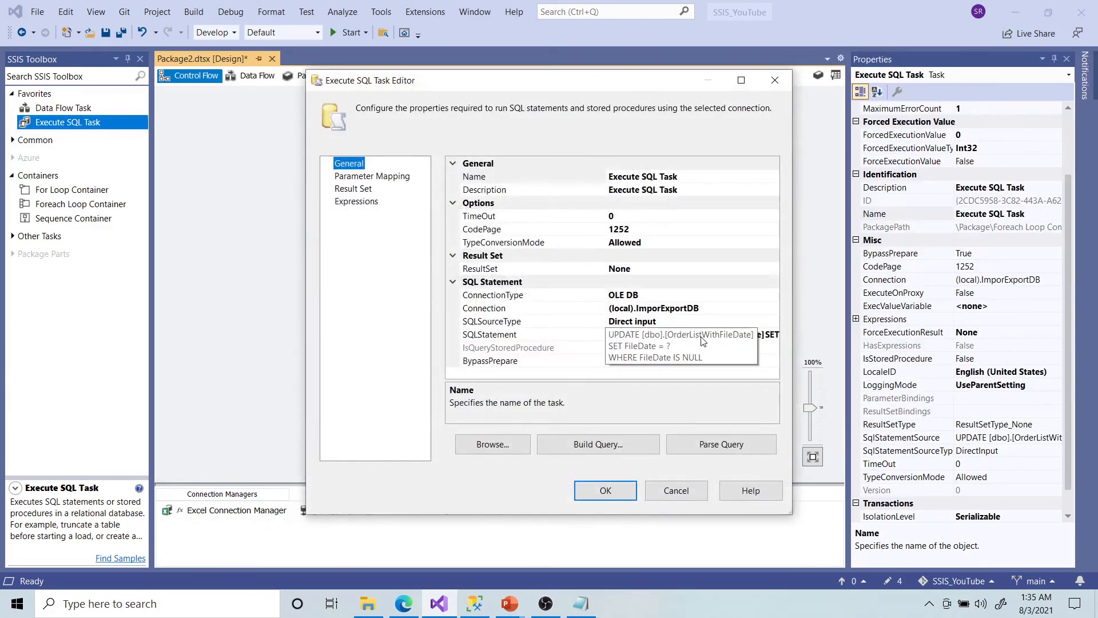
left_click(620, 489)
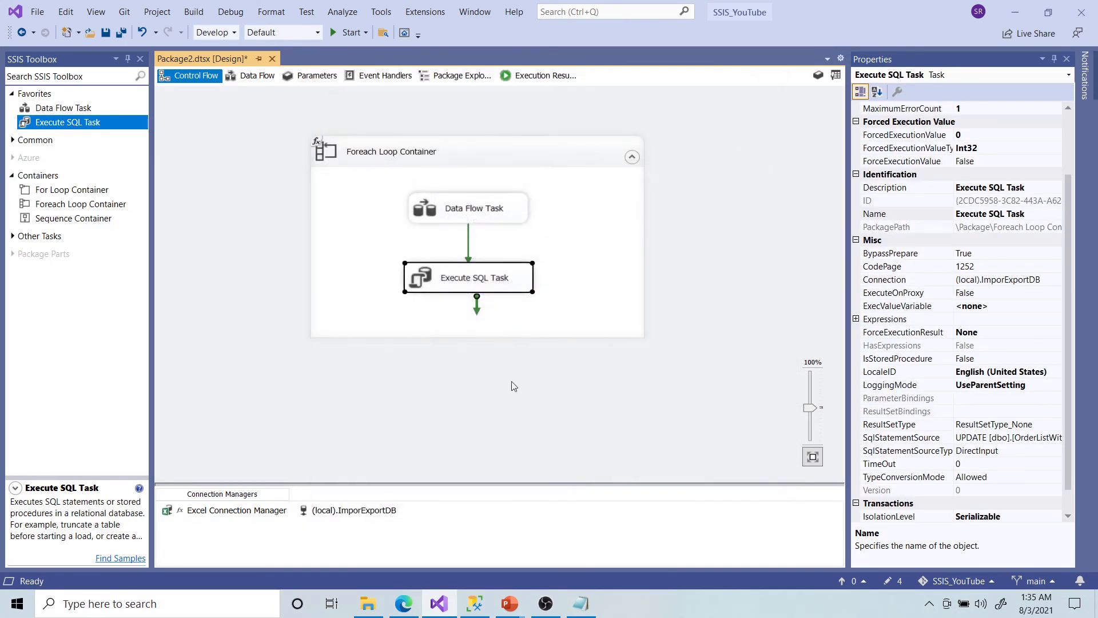
left_click(496, 210)
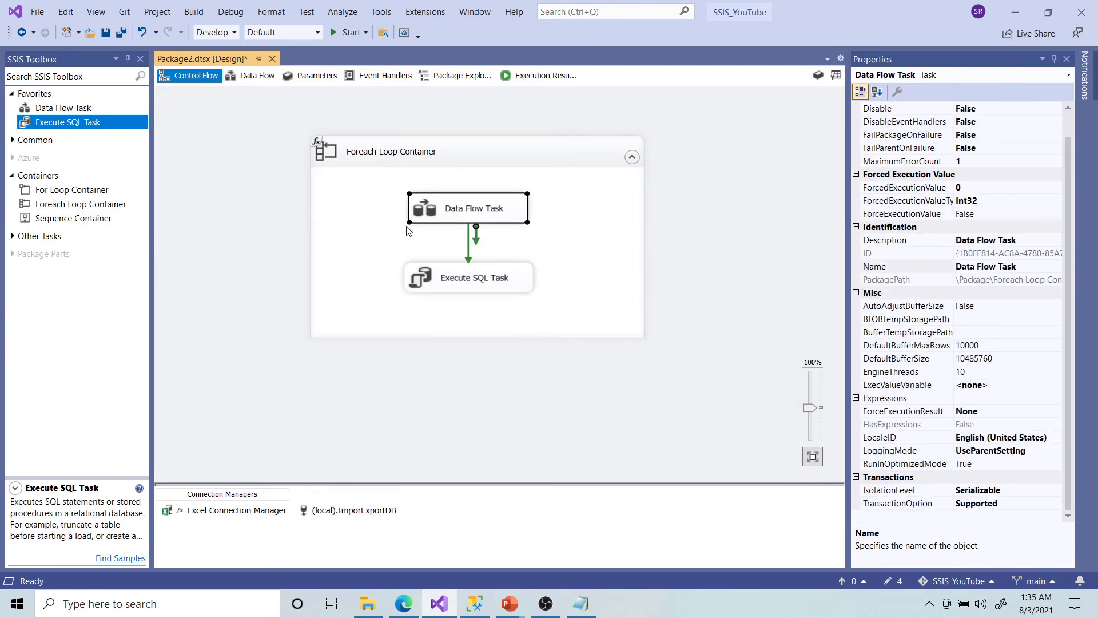
left_click(468, 279)
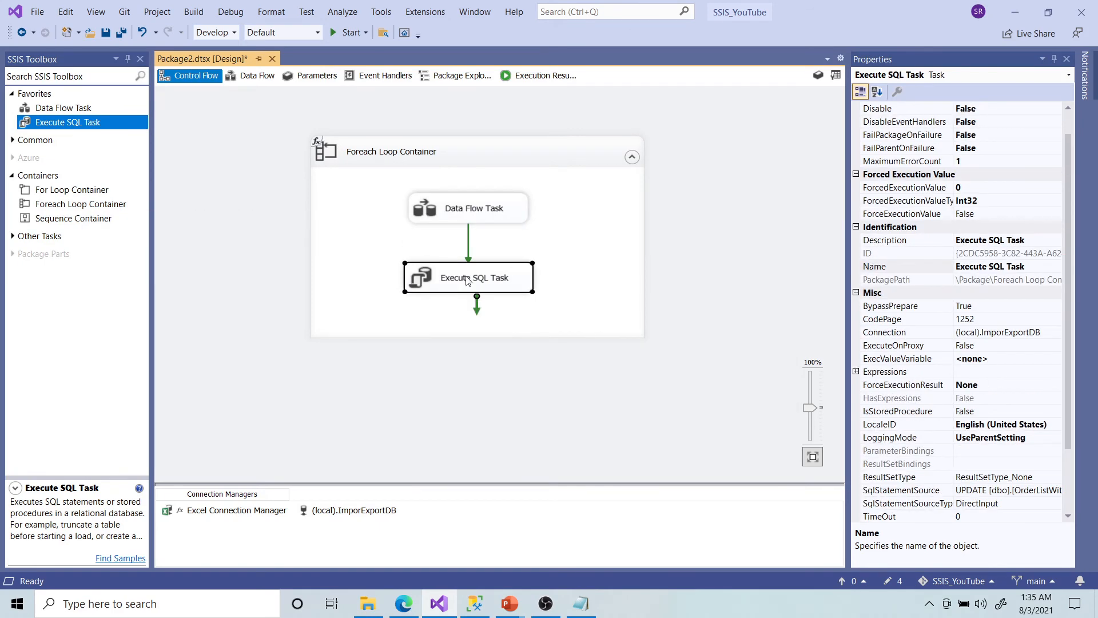
left_click(558, 153)
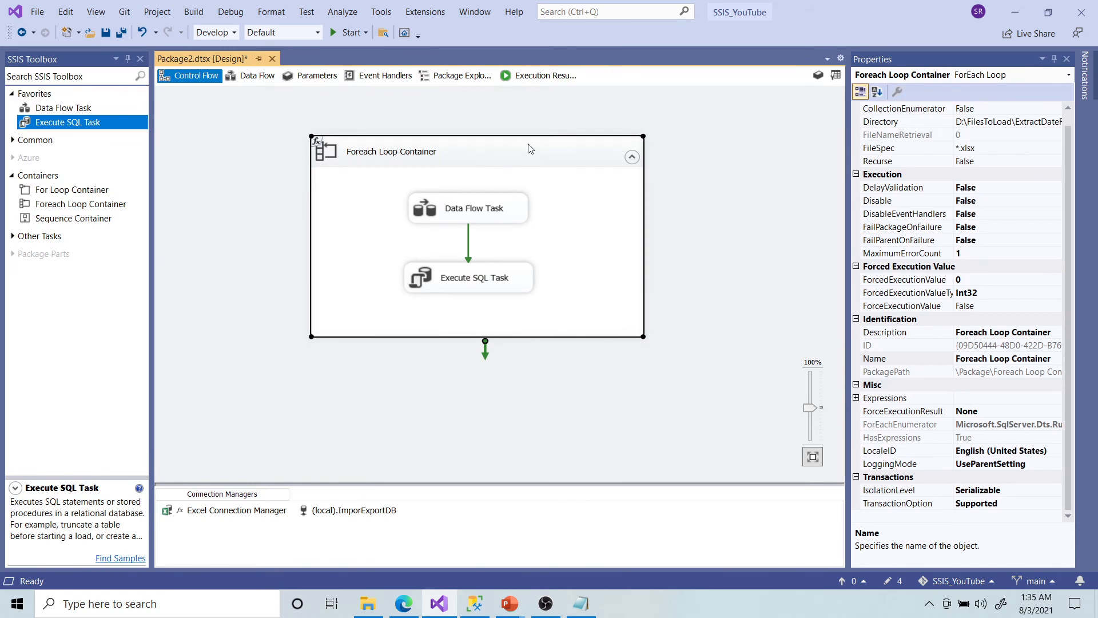
left_click(486, 209)
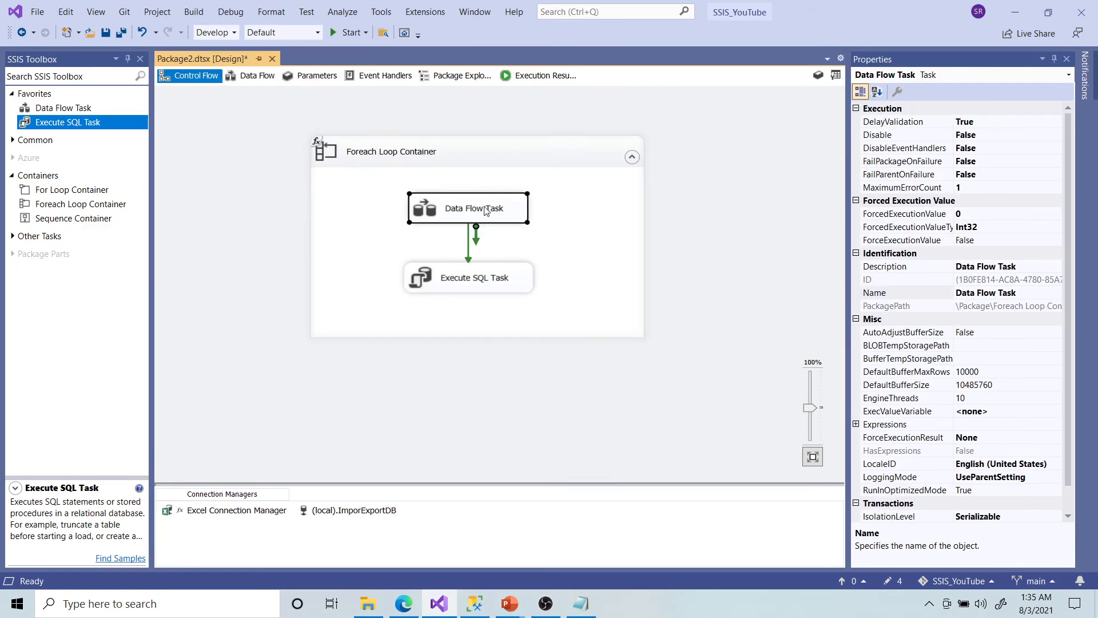
left_click(457, 285)
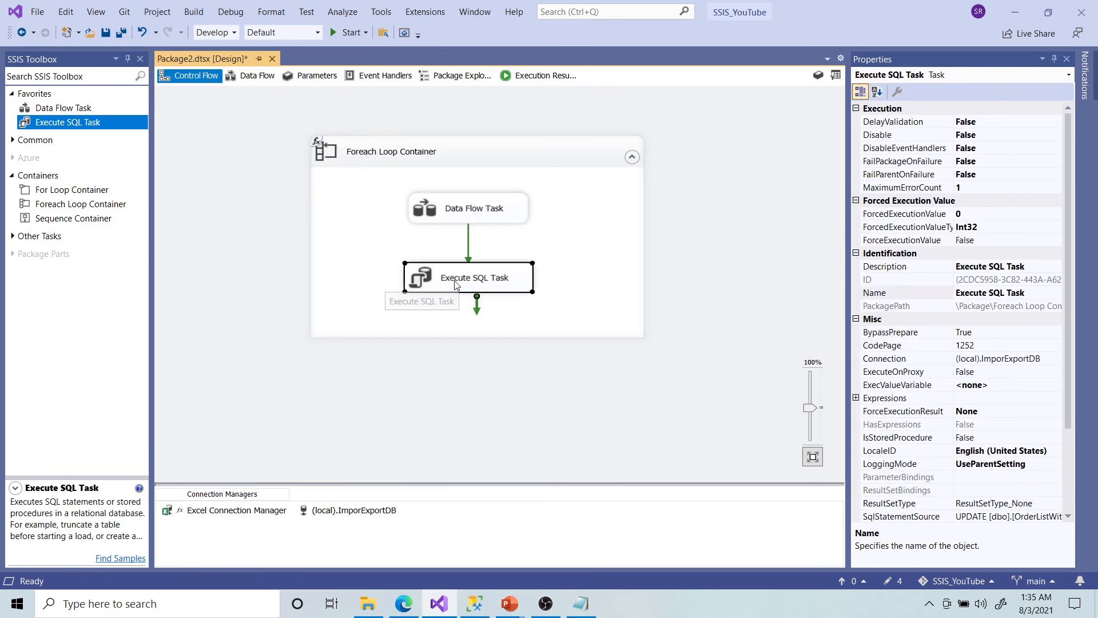
left_click(544, 159)
left_click(466, 213)
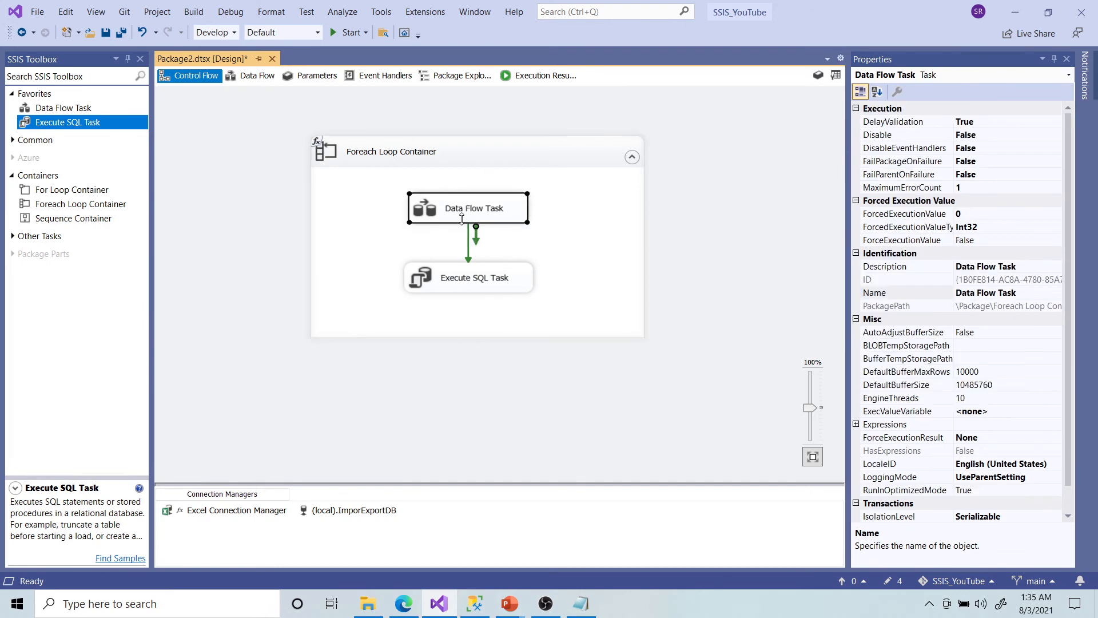
left_click(464, 284)
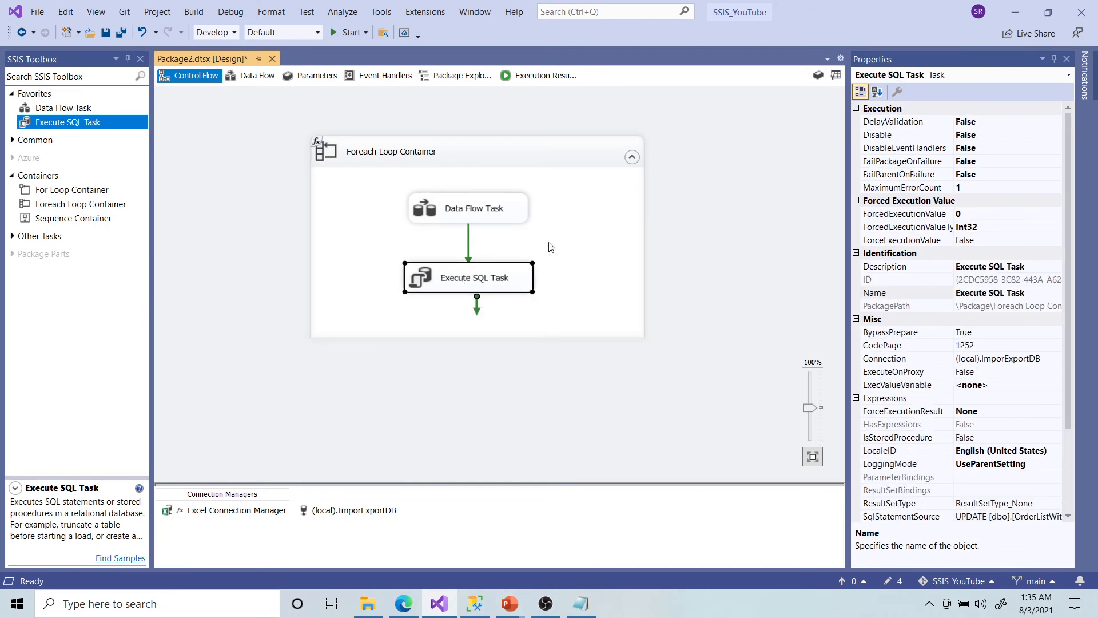
left_click(552, 156)
left_click(468, 218)
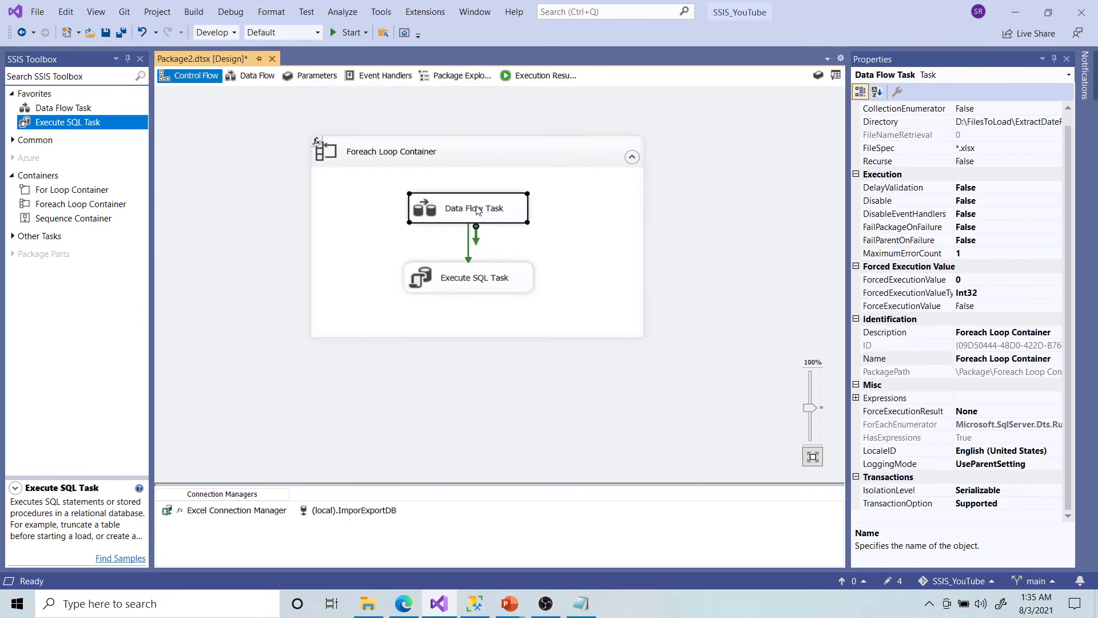
left_click(462, 280)
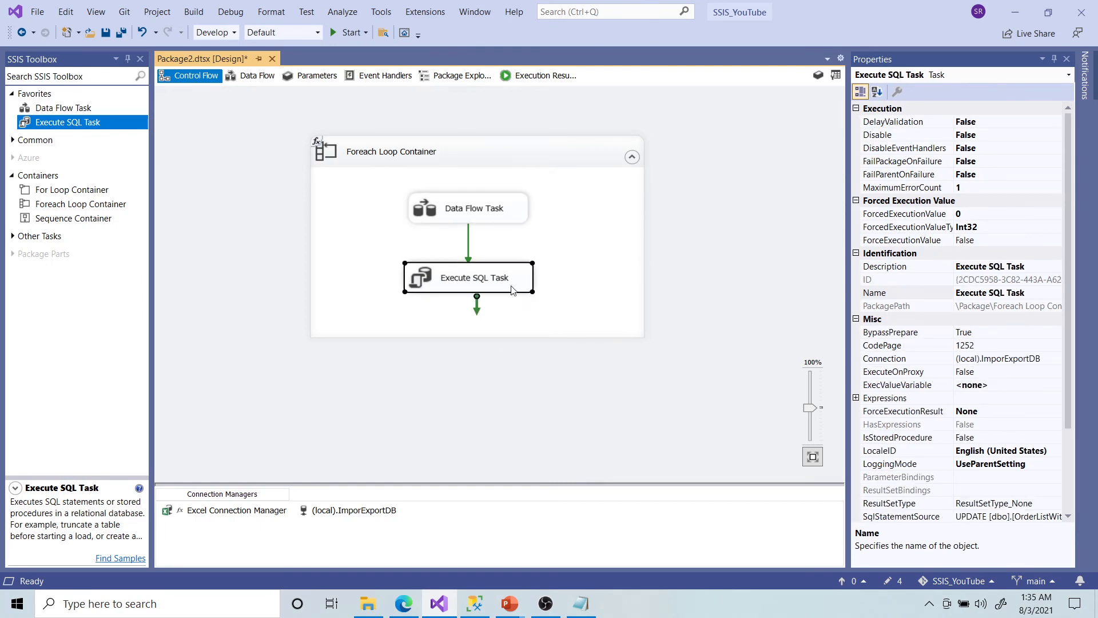
left_click(551, 528)
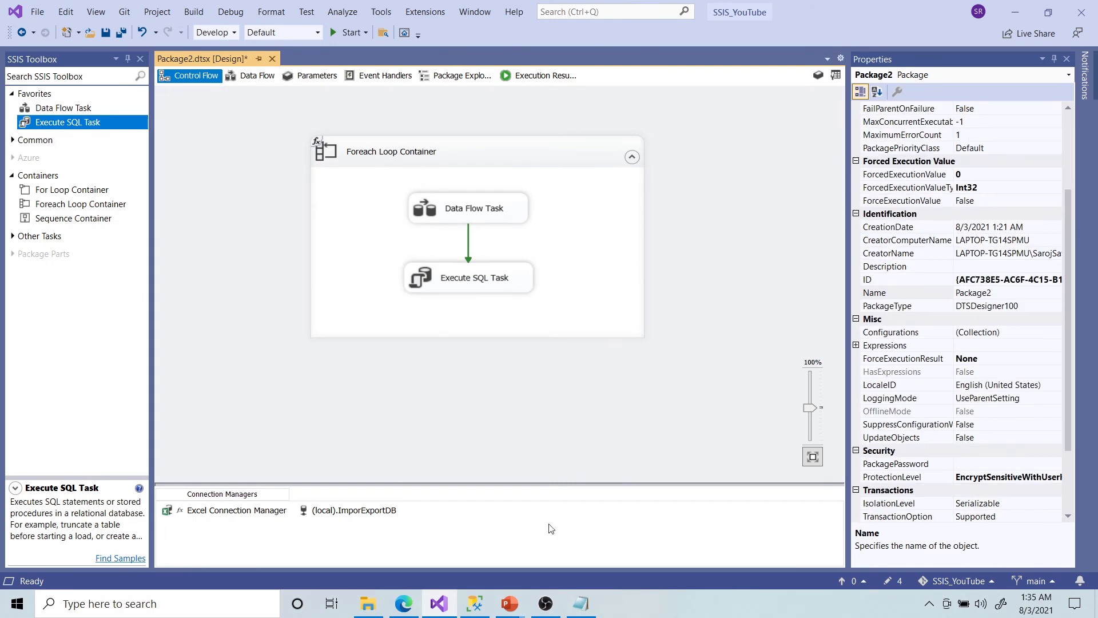
Switch to SQL Server Management Studio and run the SELECT query on OrderListWithFileDate to check the table before the package run
left_click(475, 603)
left_click(502, 224)
scroll(503, 220, "up", 4)
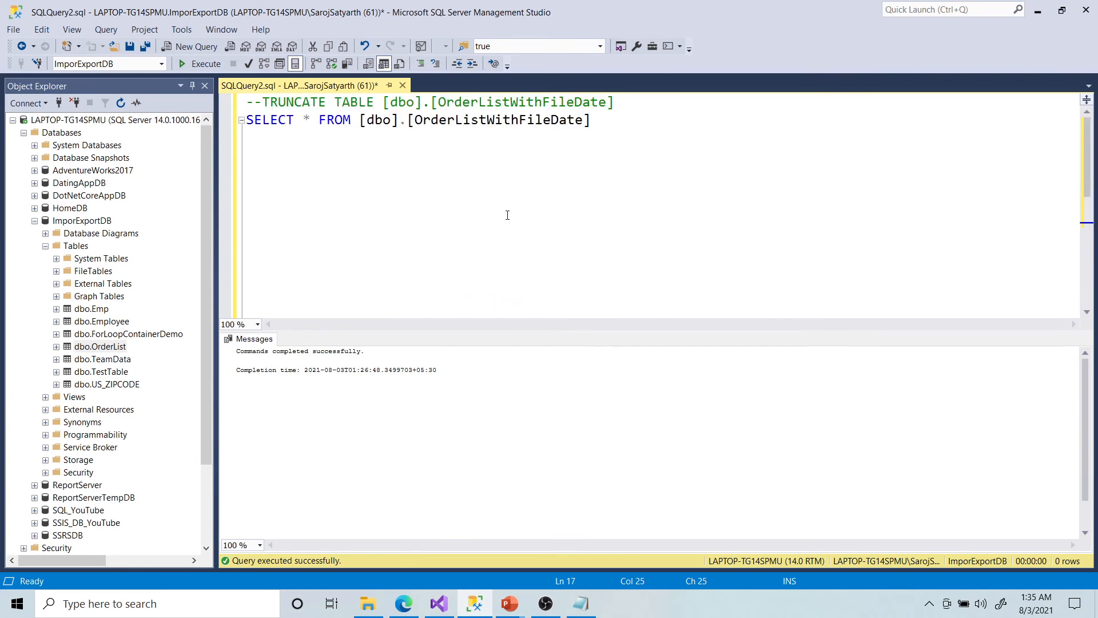
left_click(200, 64)
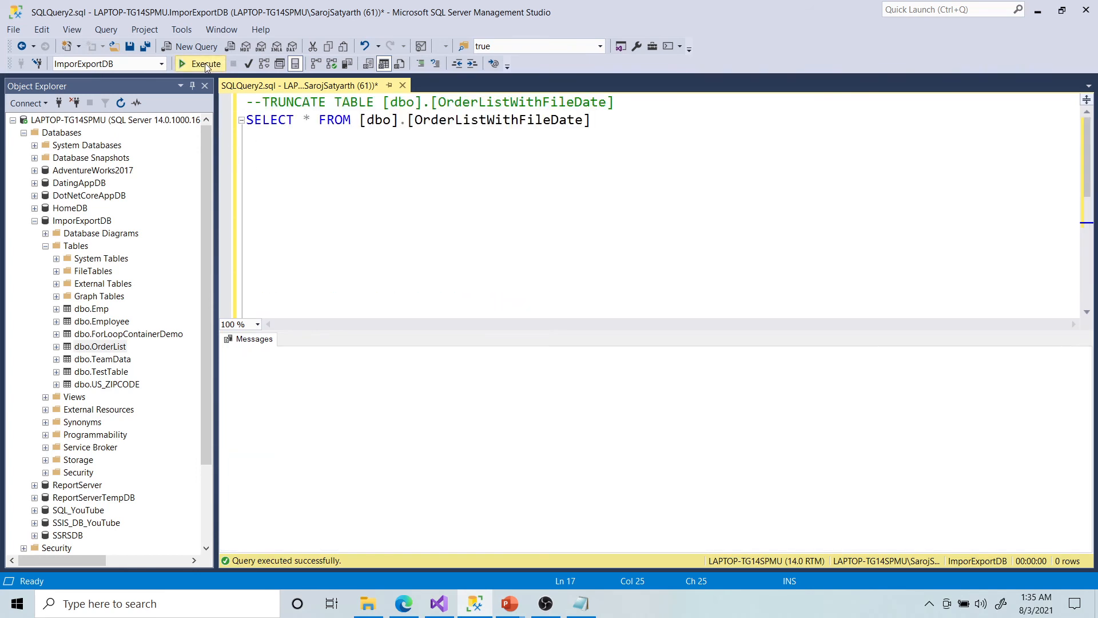
Switch back to Visual Studio, run Package2, and stop debugging once the execution completes
left_click(439, 603)
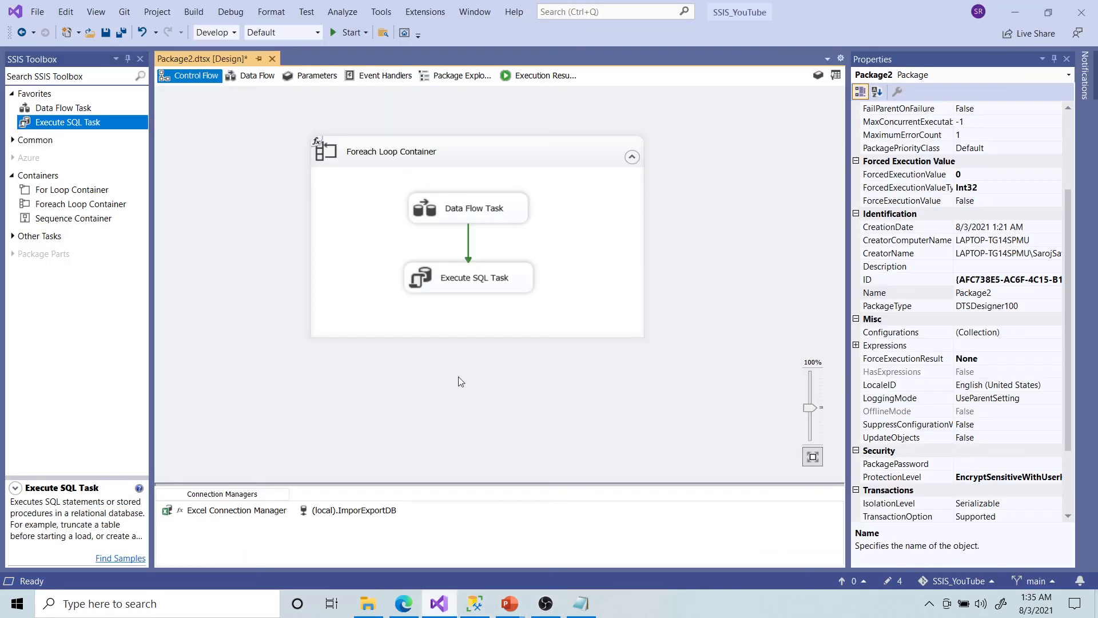
left_click(337, 34)
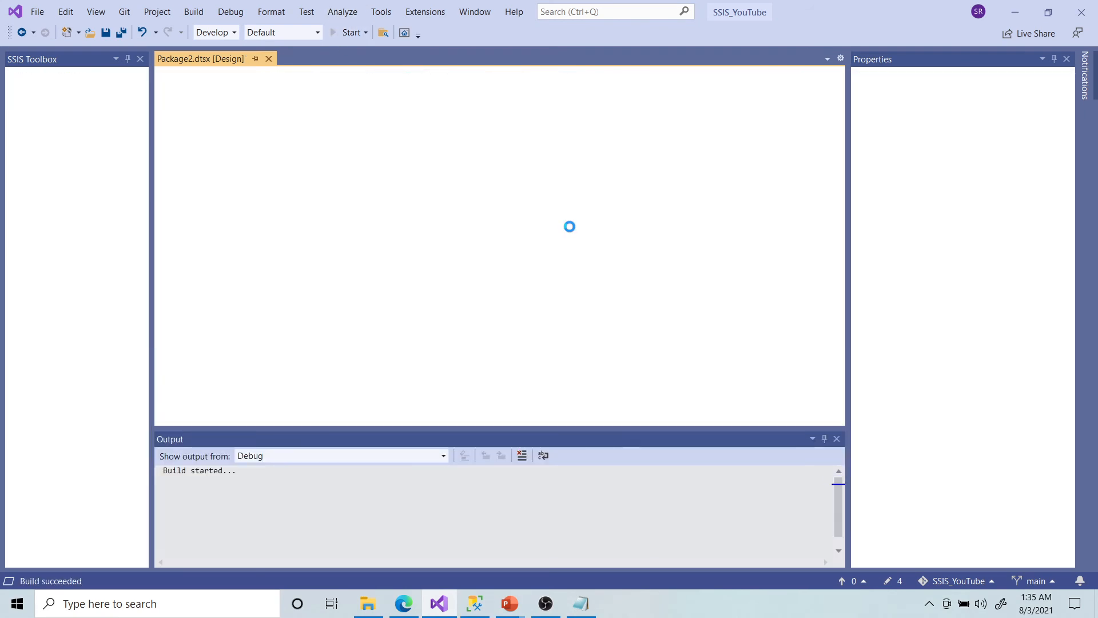
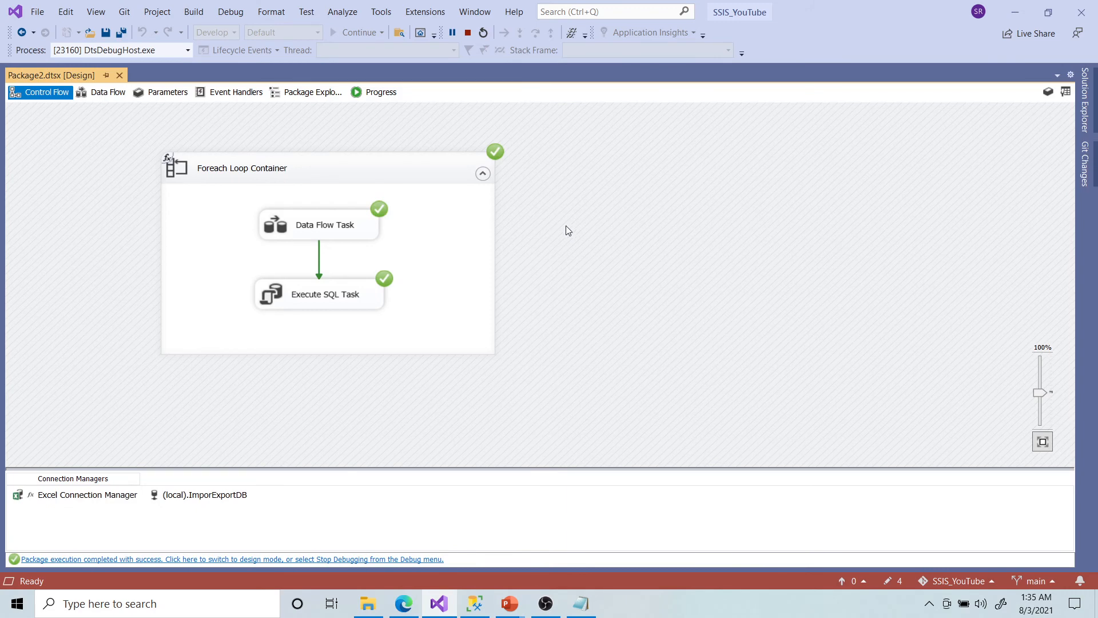
left_click(468, 33)
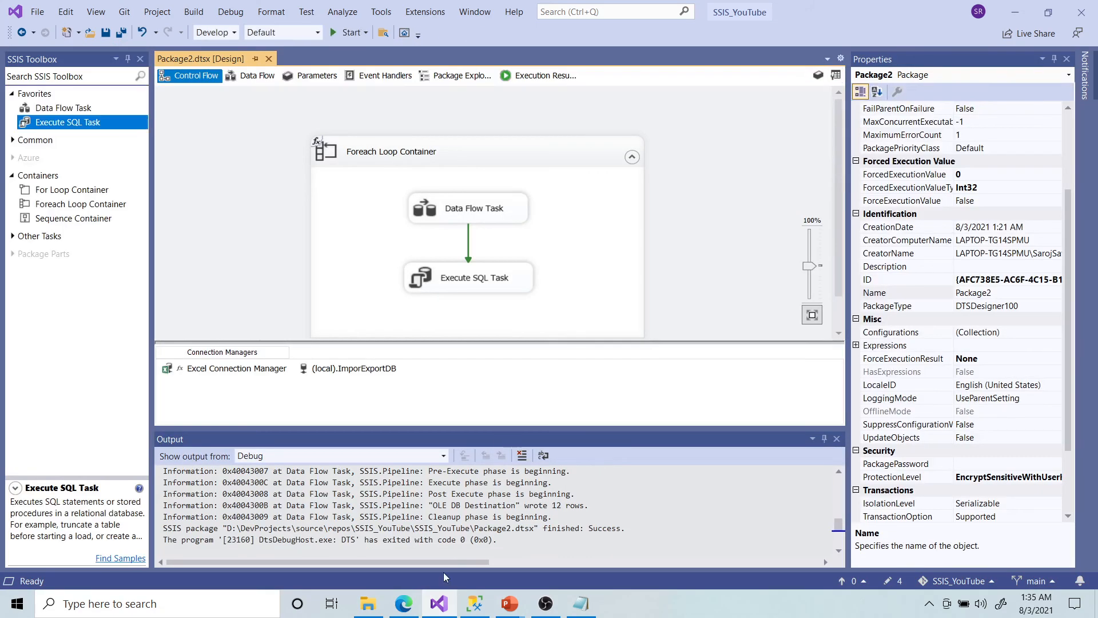
Rerun the OrderListWithFileDate query in SQL Server Management Studio and select every column of the rows whose FileDate is 08.02.2021
left_click(475, 603)
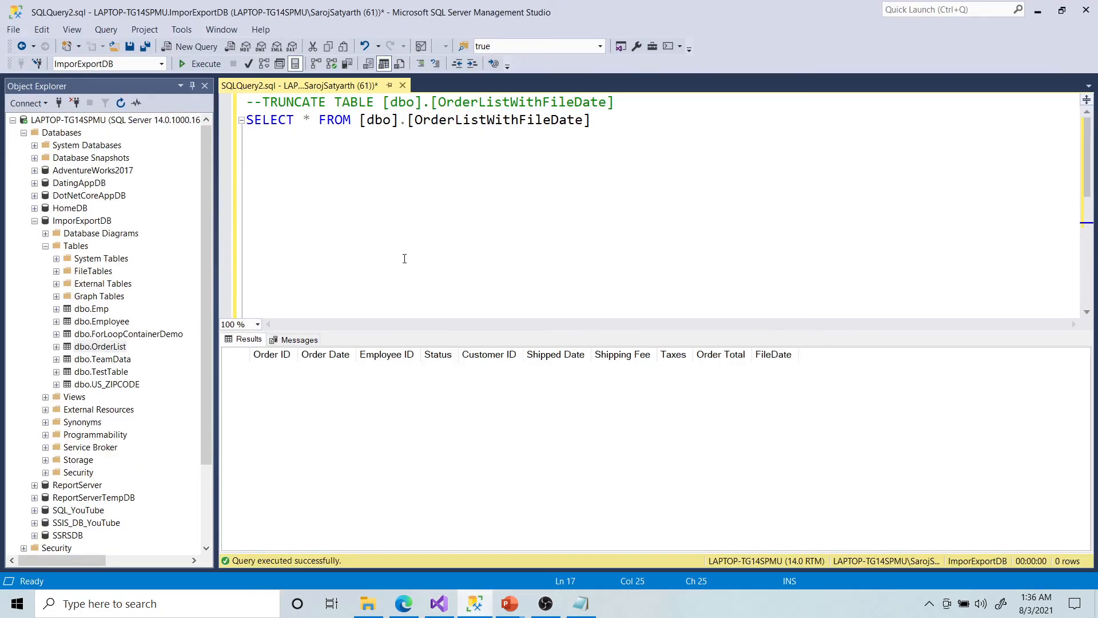
left_click(200, 64)
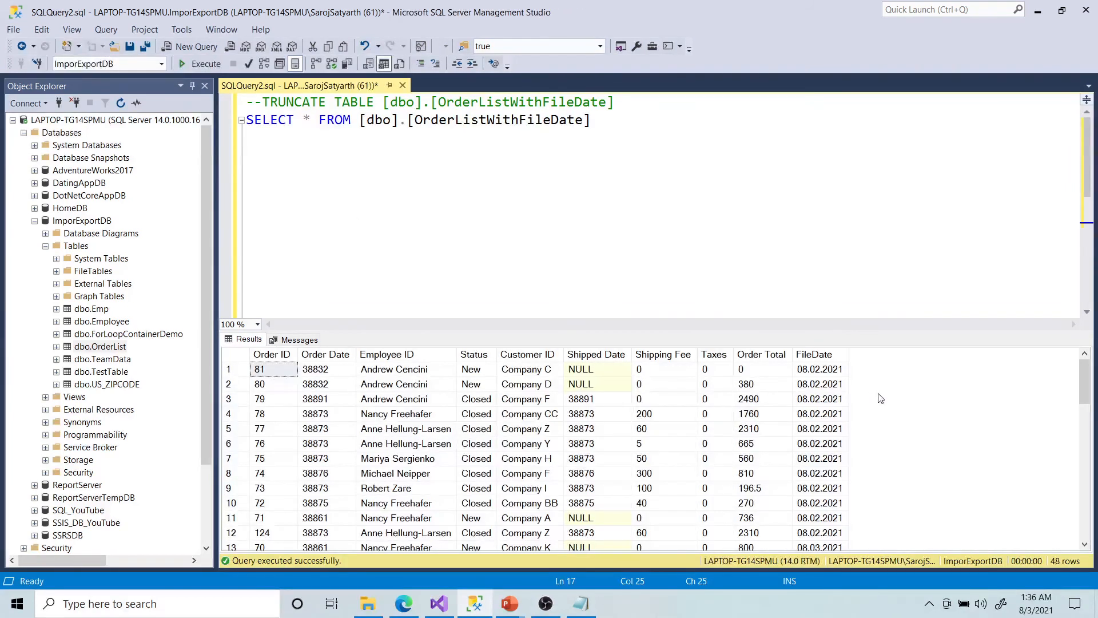
left_click(820, 371)
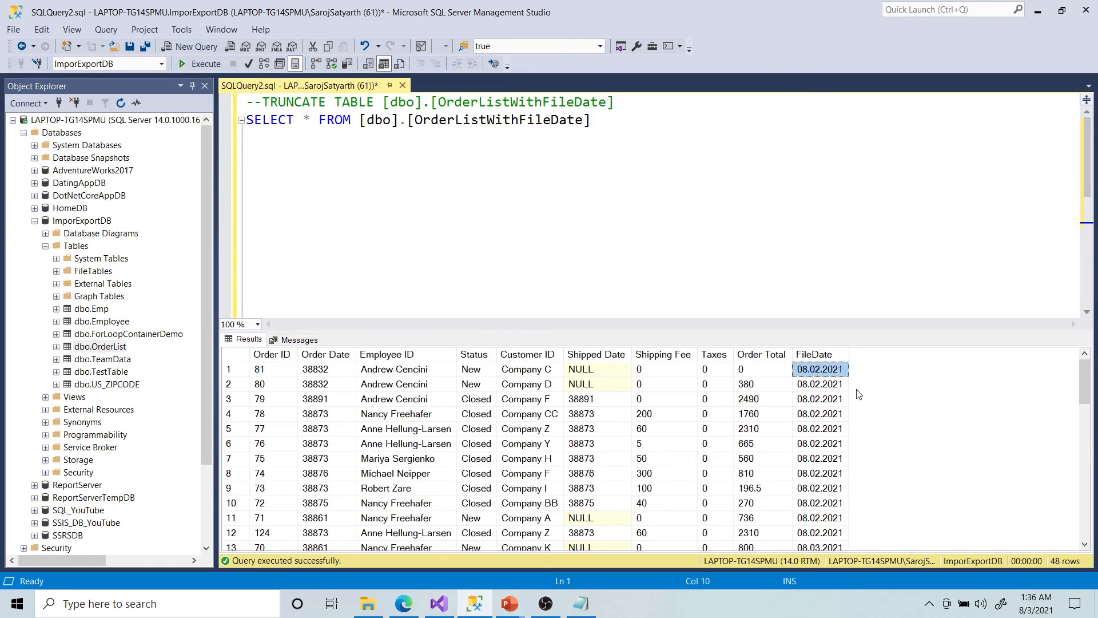
key("shift+Down")
key("shift+Down")
key("shift+Down")
key("shift+Down")
key("shift+Down")
key("shift+Down")
key("shift+Down")
key("shift+Down")
key("shift+Down")
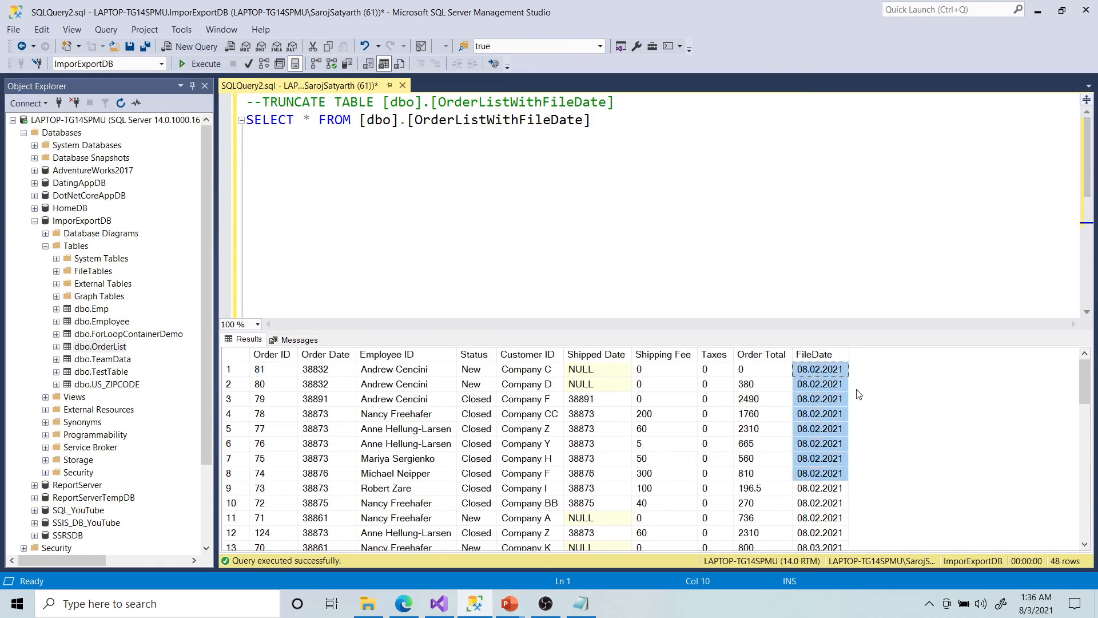
key("shift+Down")
key("shift+Down")
key("shift+Left")
key("shift+Left")
key("shift+Left")
key("shift+Left")
key("shift+Left")
key("shift+Left")
key("shift+Left")
key("shift+Left")
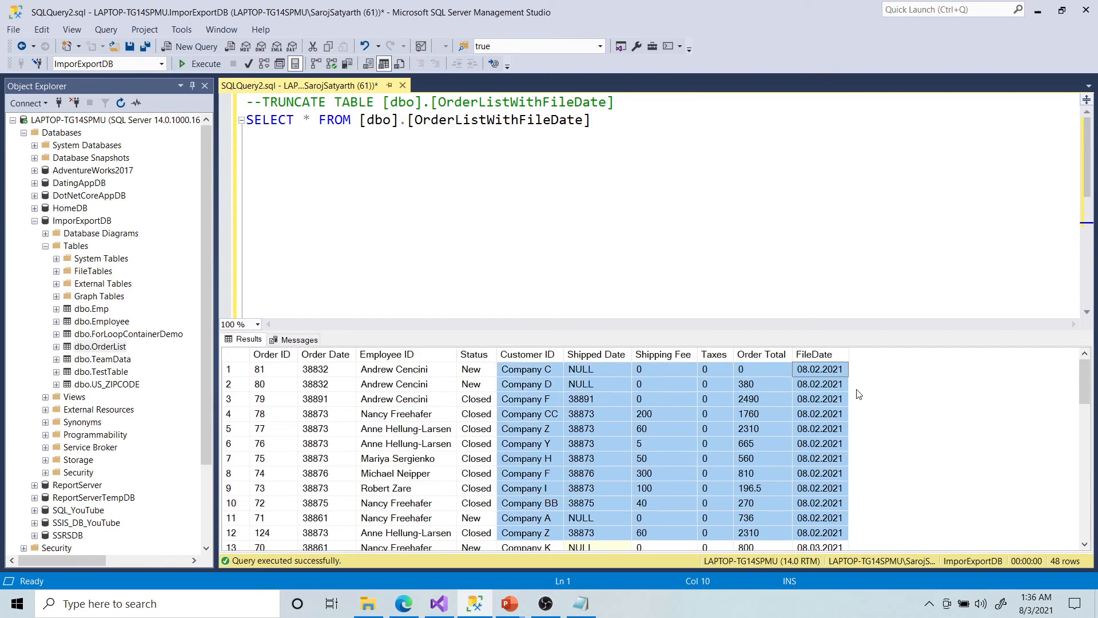
key("shift+Left")
key("shift+Left")
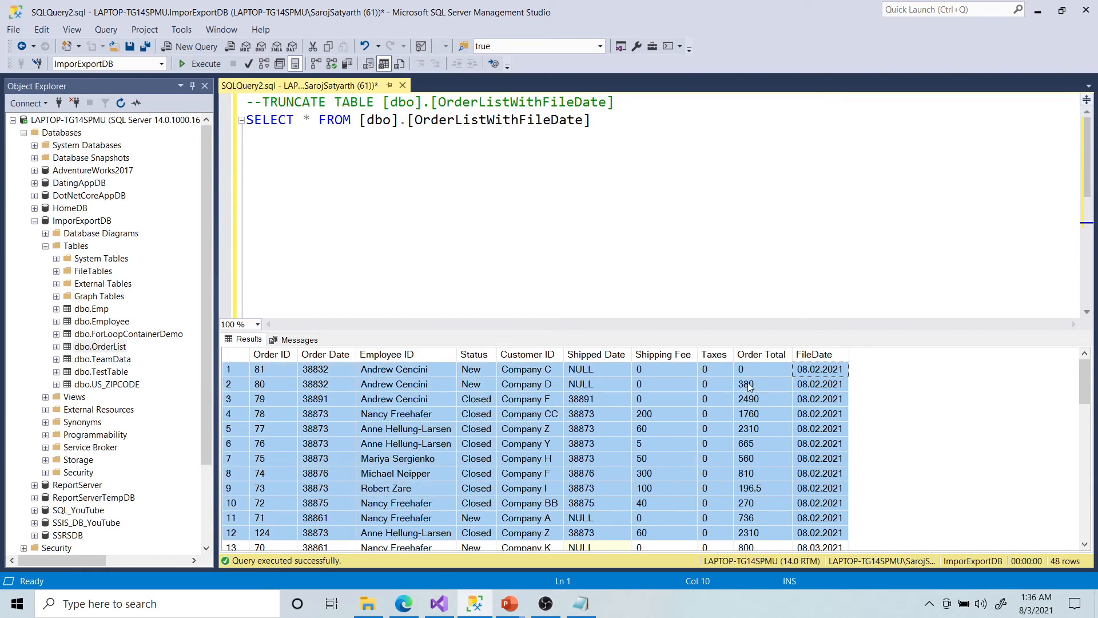
Check the FileDate values in the remaining result rows, down to the last row
scroll(937, 478, "down", 2)
scroll(833, 470, "down", 2)
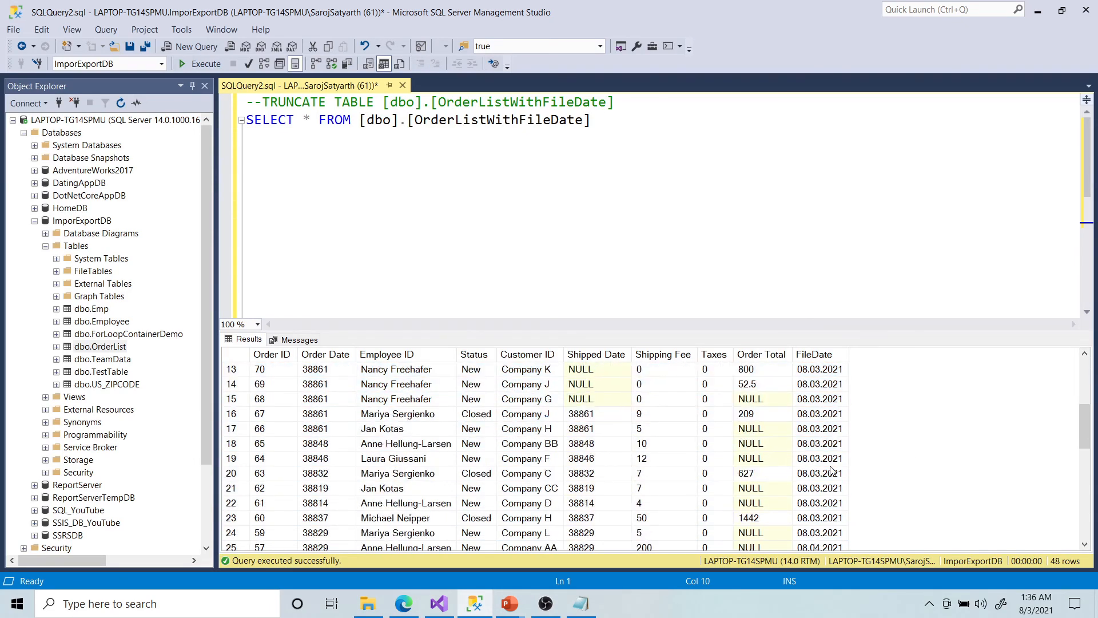
scroll(833, 470, "down", 6)
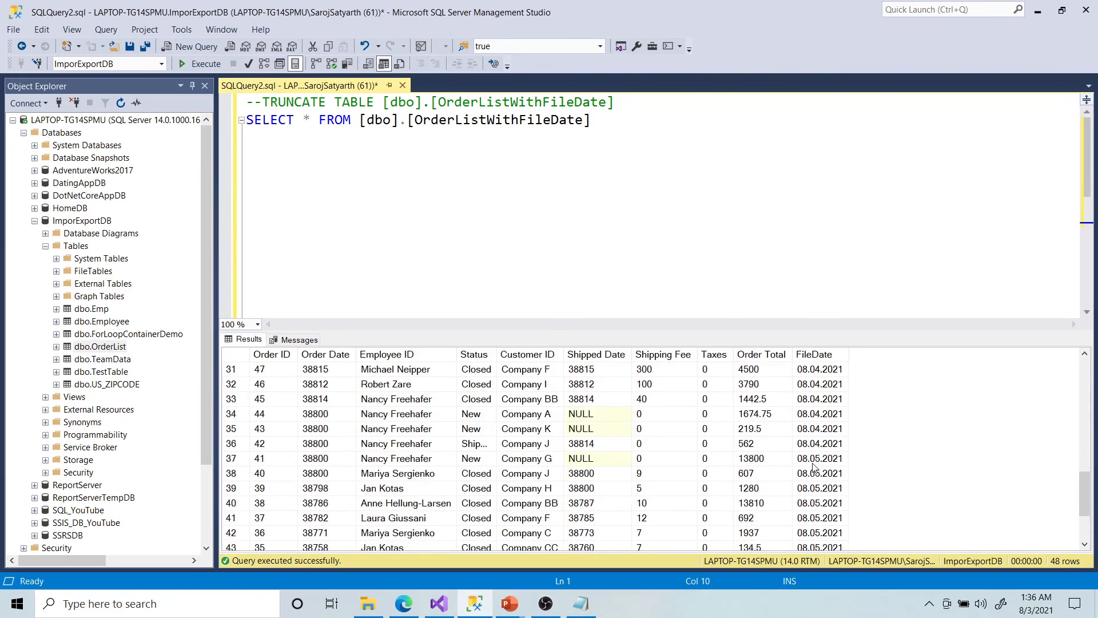
scroll(816, 468, "down", 2)
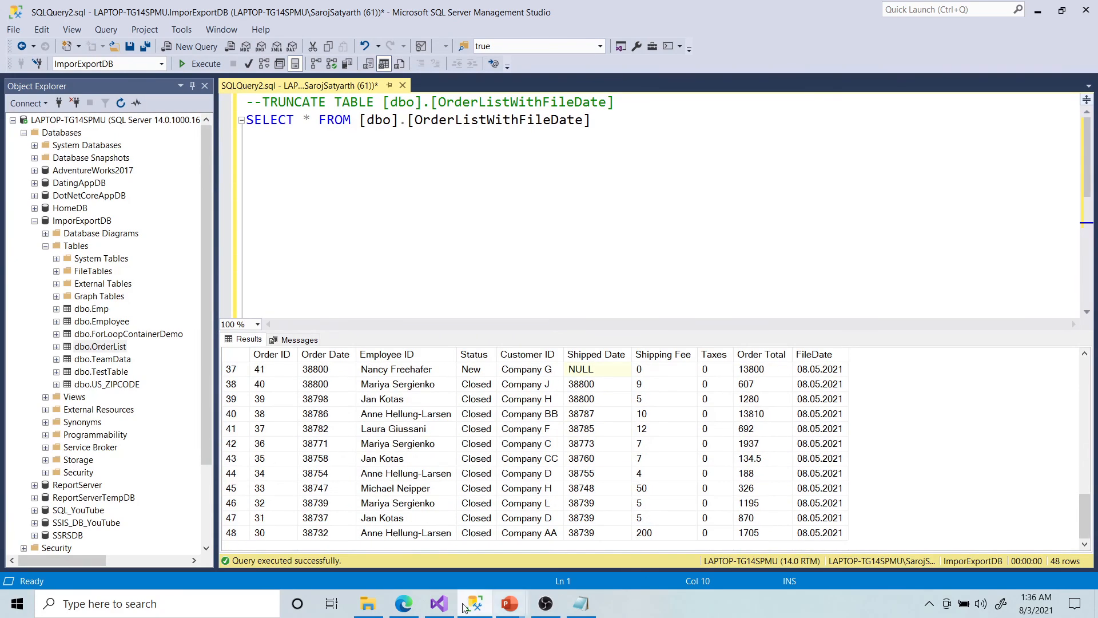
Open OrderList08.05.2021.xlsx from the ExtractDateFromFileName folder to examine its order rows, and close the workbook
left_click(368, 604)
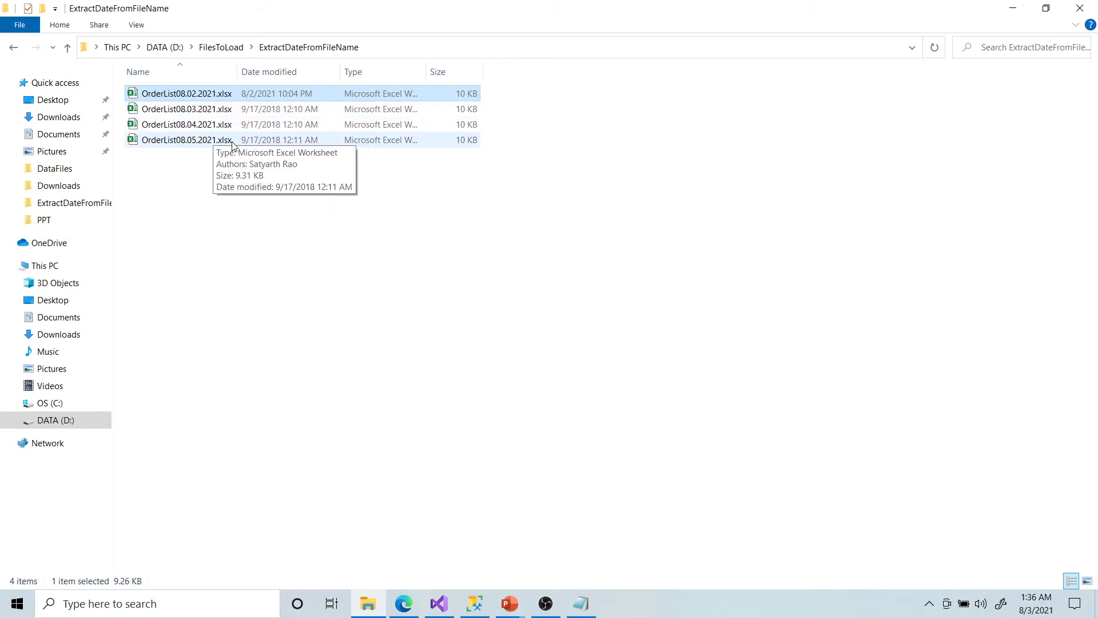
left_click(195, 146)
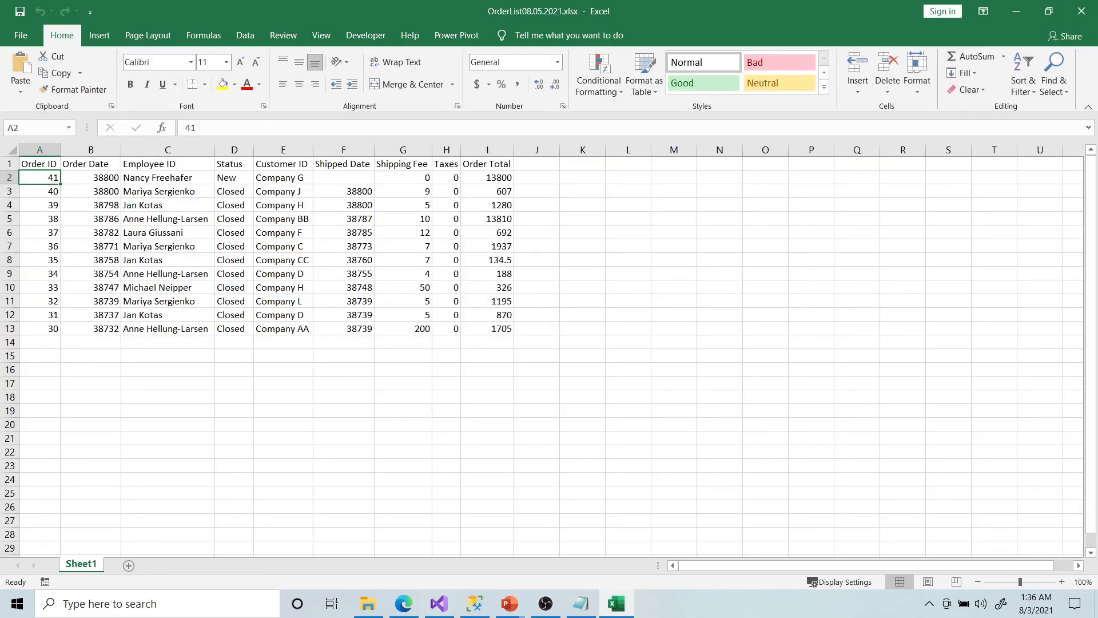
left_click(1081, 11)
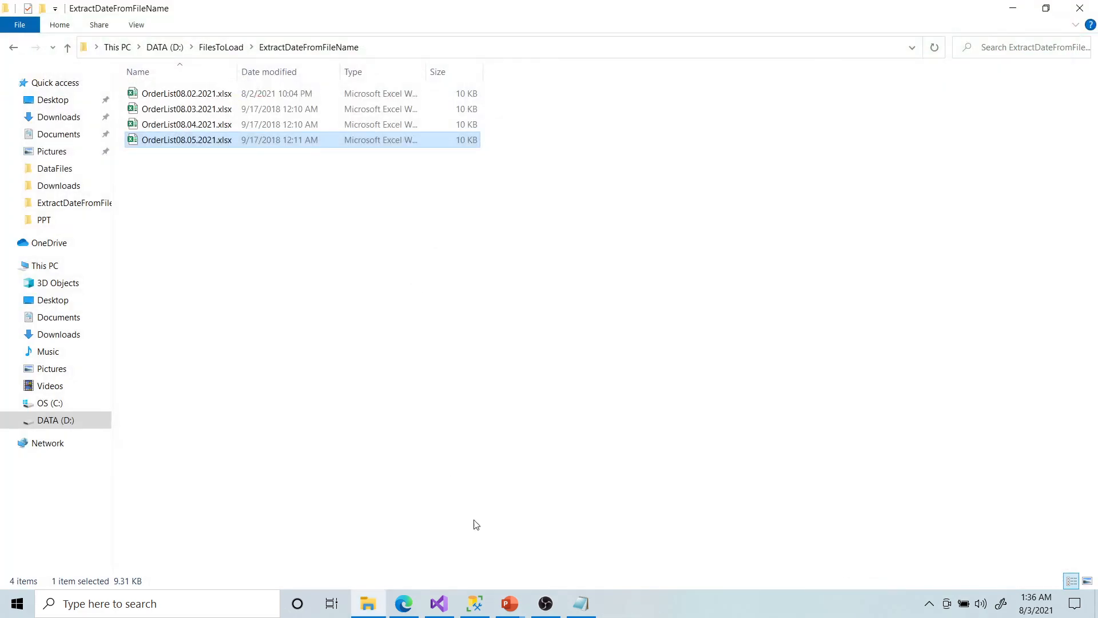
Compare the loaded FileDate values with the dates in the OrderList file names, and return to the package in Visual Studio
left_click(475, 602)
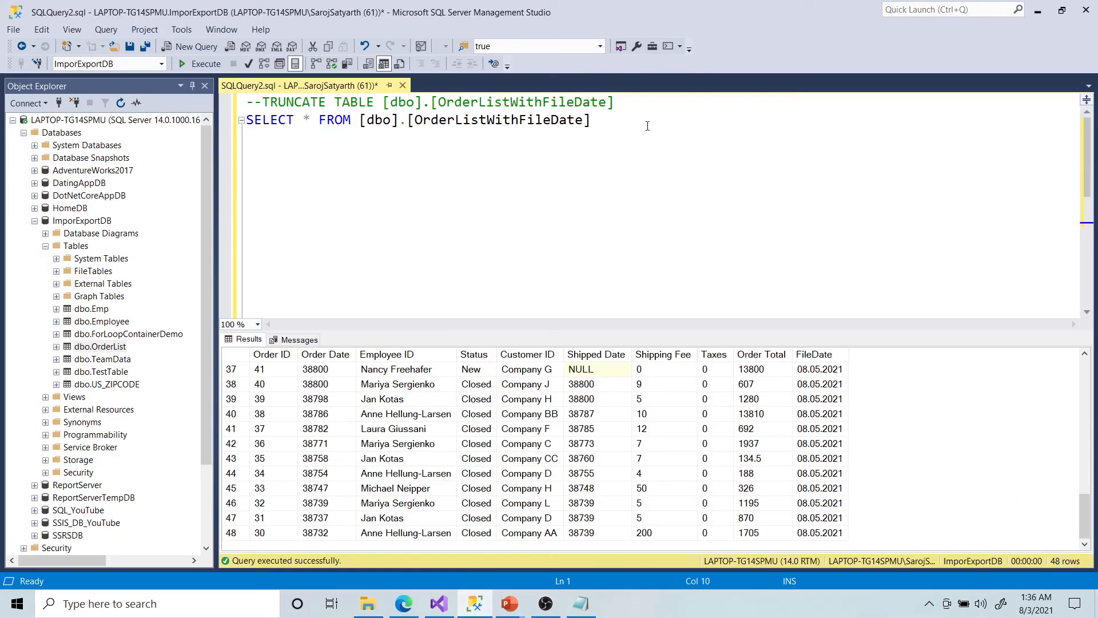
left_click(362, 611)
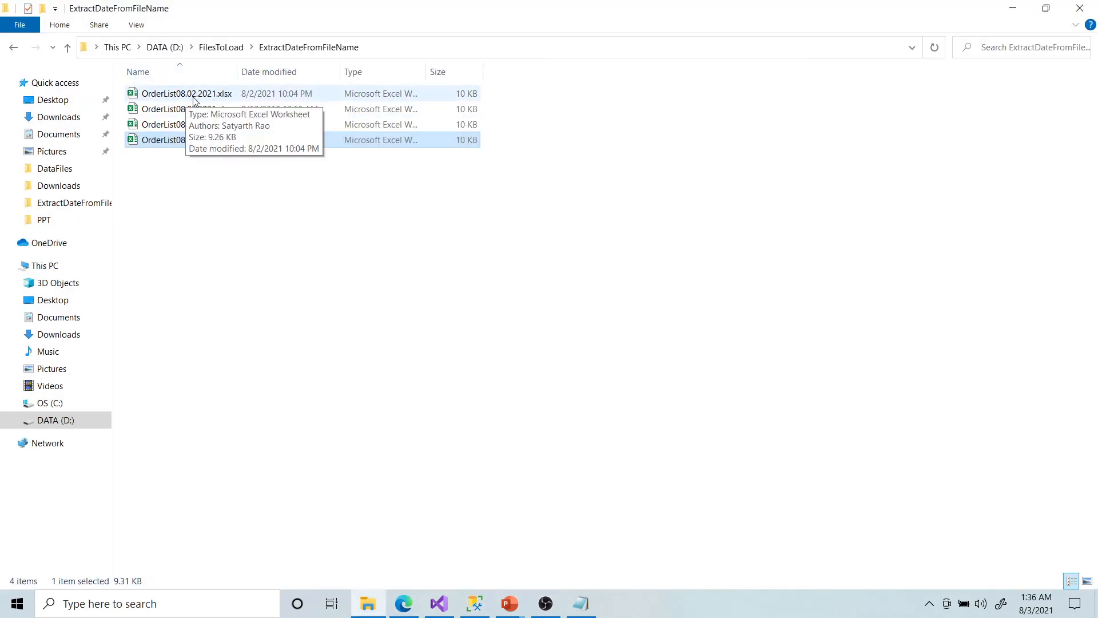
left_click(474, 604)
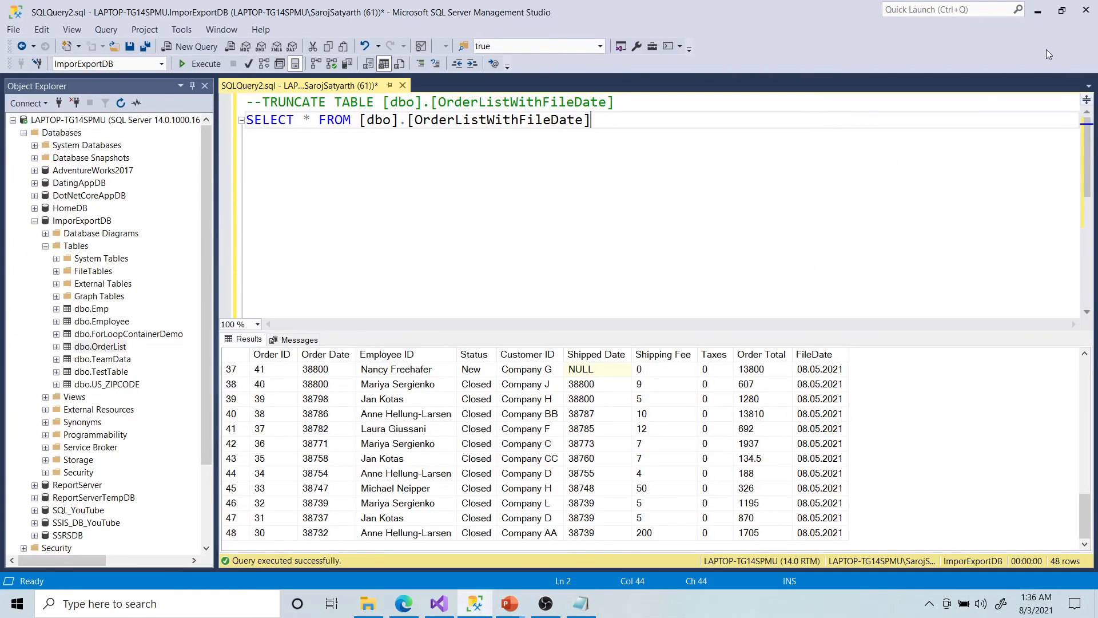
left_click(1037, 17)
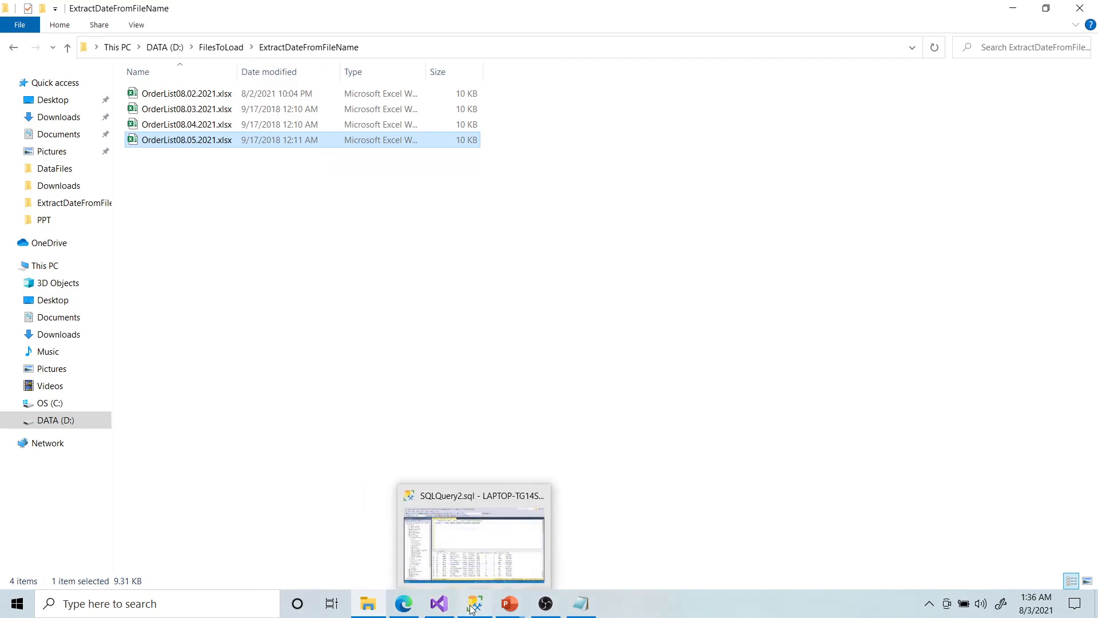
left_click(475, 604)
left_click(448, 611)
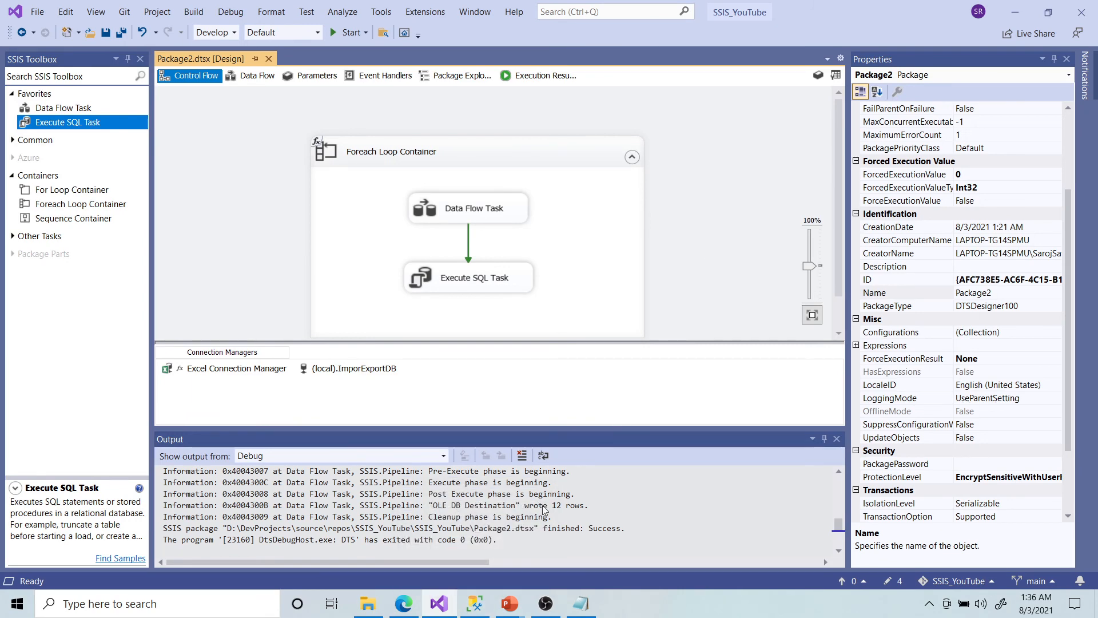
Copy the TRUNCATE TABLE [dbo].[OrderListWithFileDate] statement, without its comment marks, from the query in SQL Server Management Studio
left_click(474, 603)
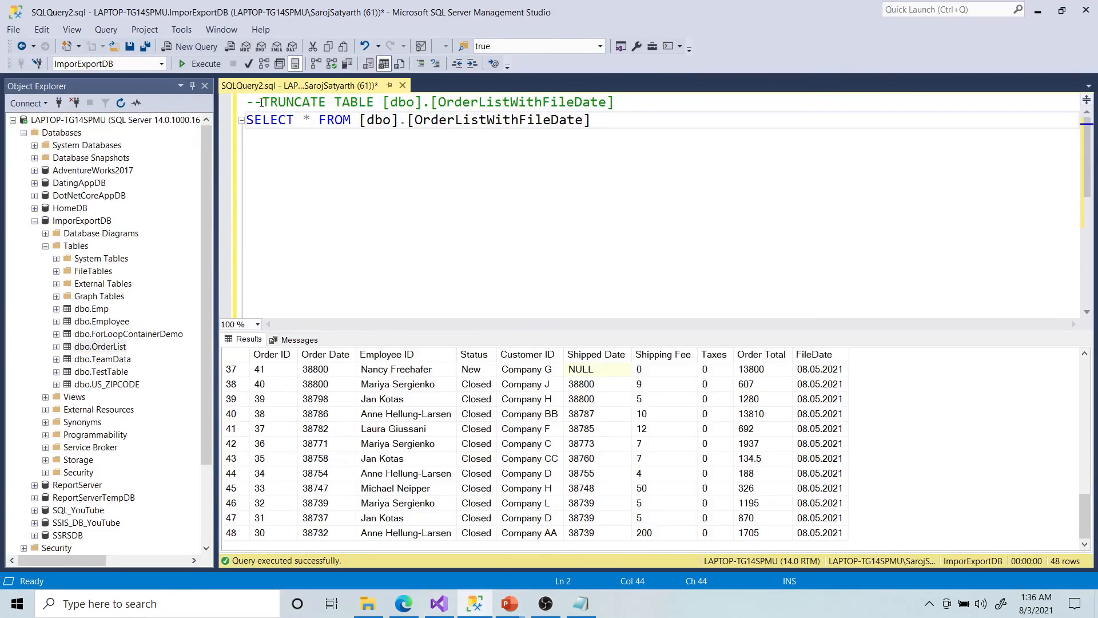
left_click_drag(261, 102, 628, 96)
key("ctrl+c")
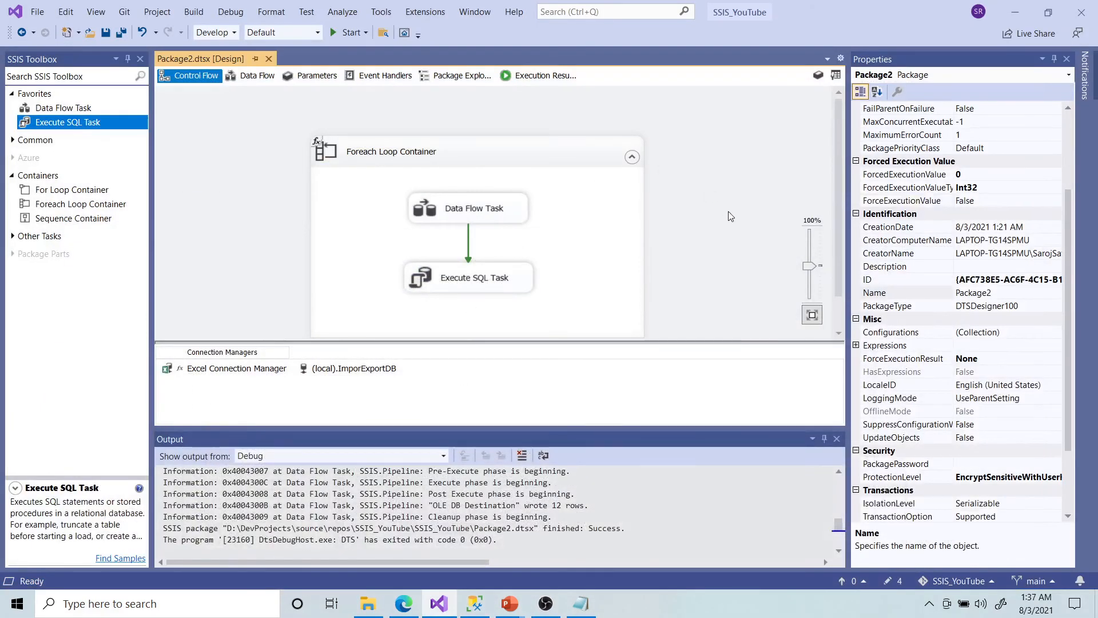
In Visual Studio, move the Foreach Loop Container down, add an Execute SQL Task above it, and connect the task to the container
left_click(836, 438)
left_click_drag(452, 153, 453, 191)
left_click_drag(79, 130, 486, 119)
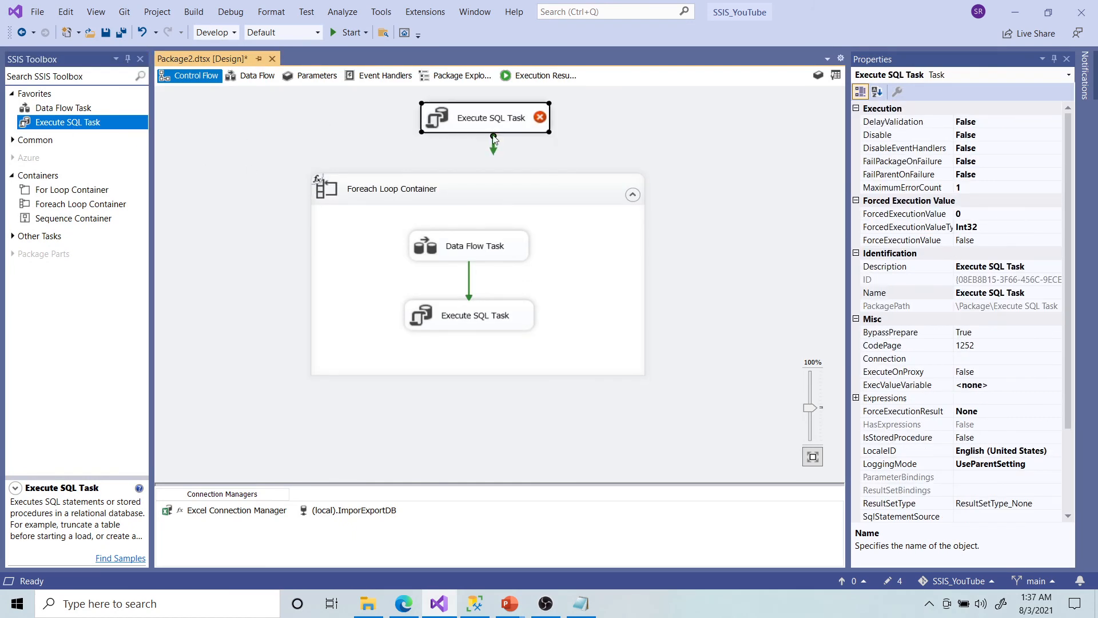
left_click_drag(493, 158, 484, 184)
left_click(599, 134)
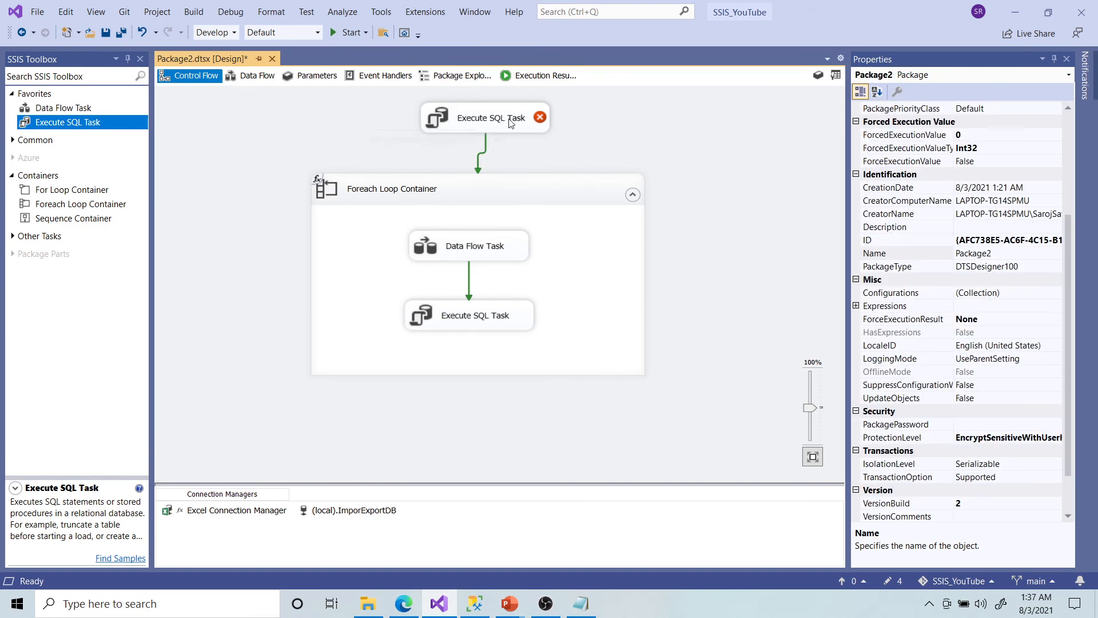
Set the new Execute SQL Task's connection to (local).ImporExportDB
double_click(511, 123)
left_click(724, 308)
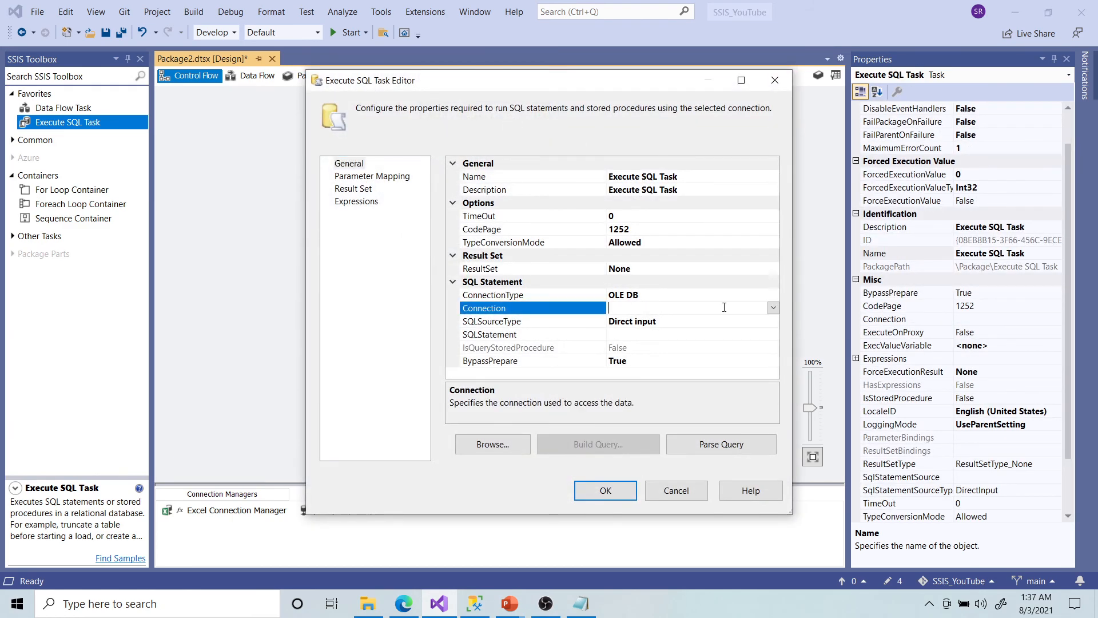
left_click(773, 307)
left_click(672, 336)
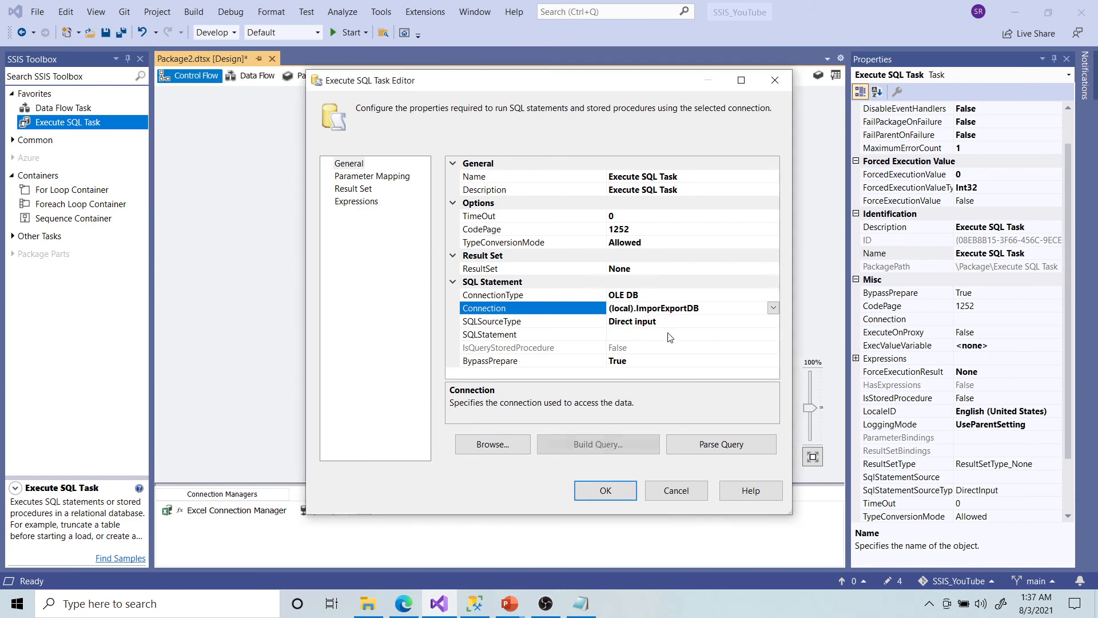
Set the task's SQL statement to TRUNCATE TABLE [dbo].[OrderListWithFileDate] and accept the task's settings
left_click(671, 335)
left_click(773, 334)
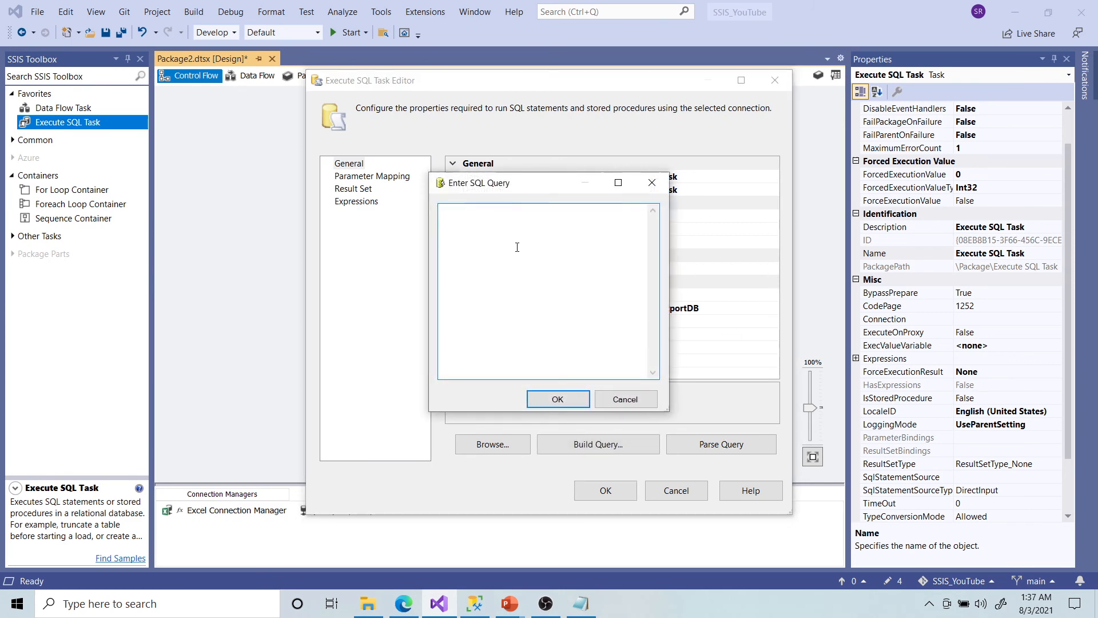
key("ctrl+v")
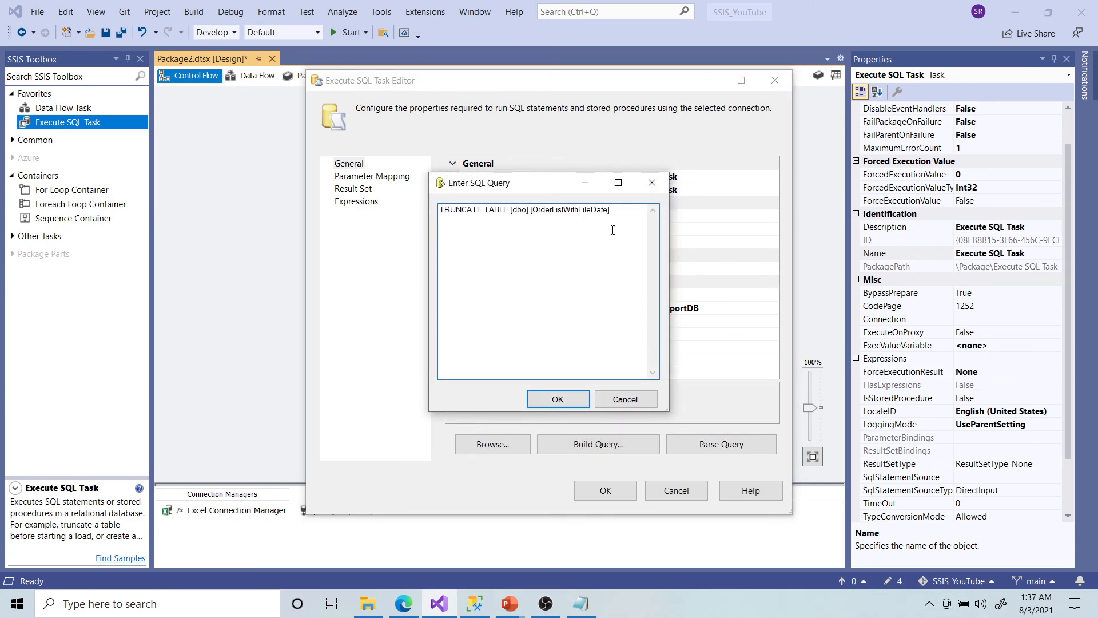
left_click(561, 399)
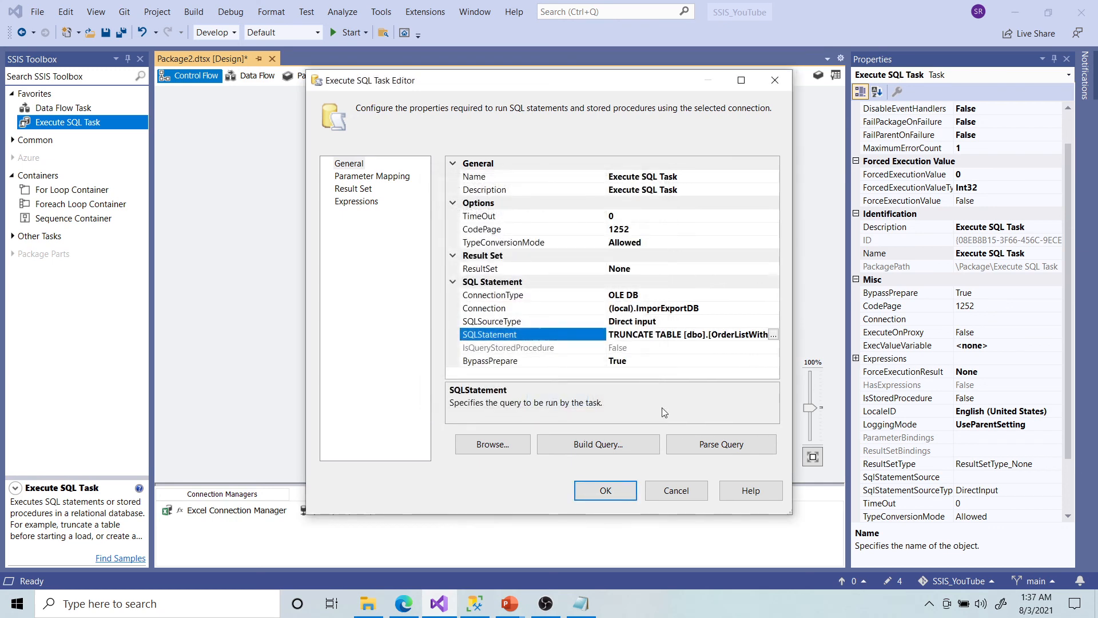
left_click(605, 490)
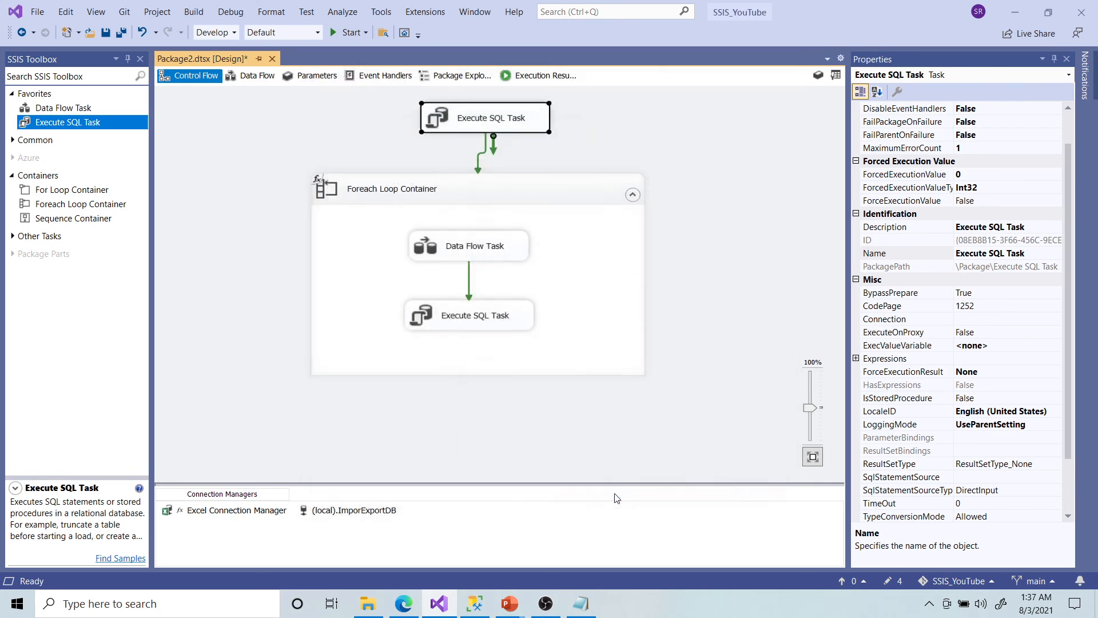
Switch to SQL Server Management Studio and review the OrderListWithFileDate rows left from the previous load
left_click(474, 603)
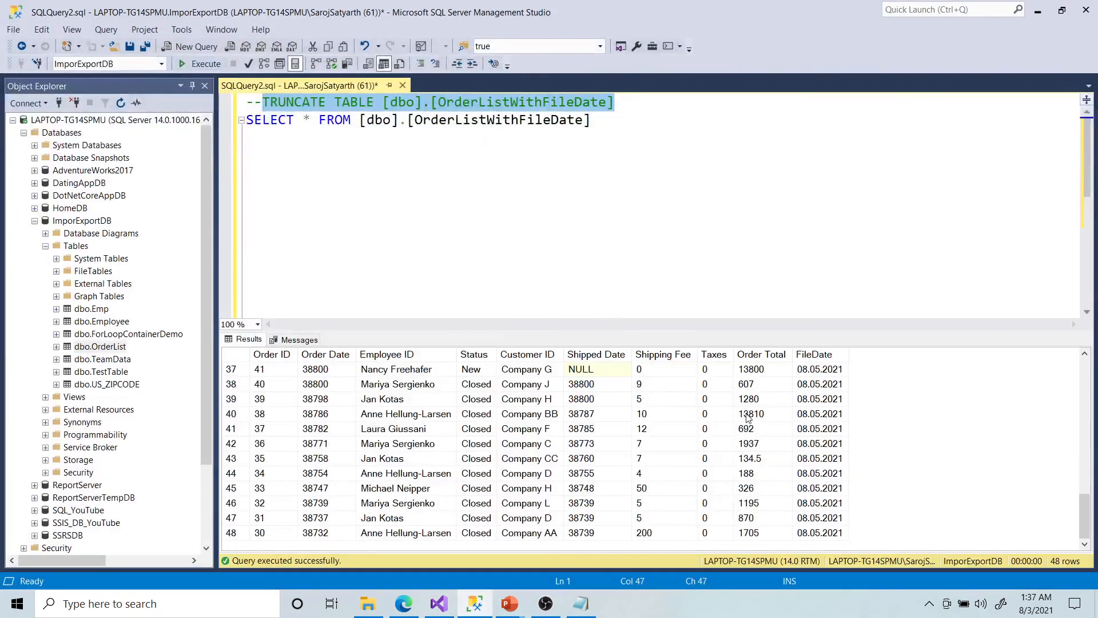
scroll(747, 418, "up", 1)
scroll(1075, 532, "down", 1)
left_click(956, 492)
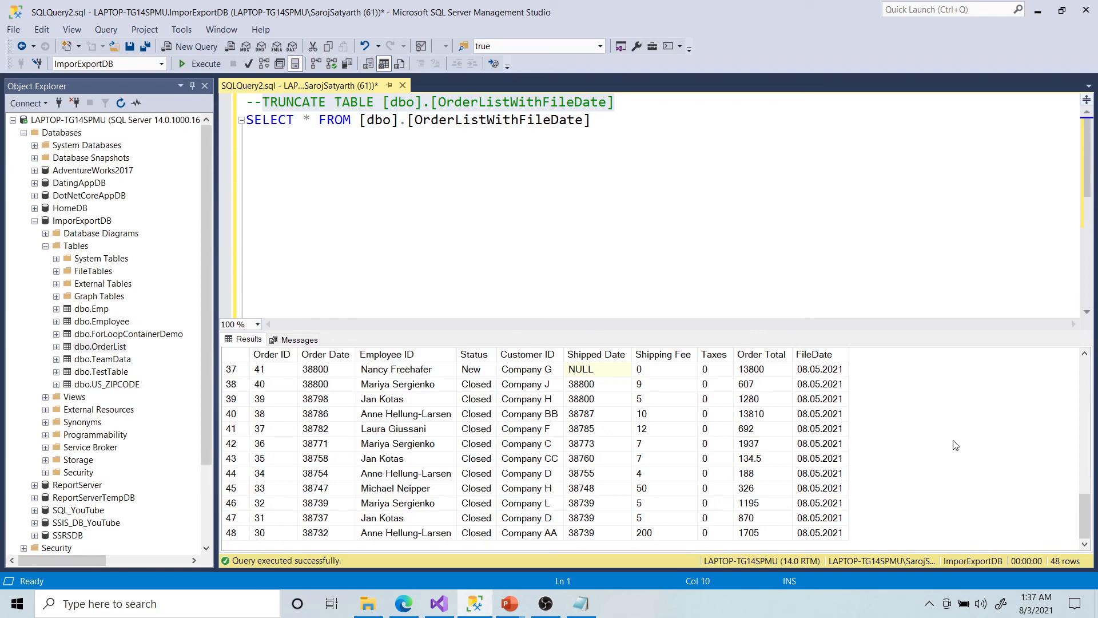
Switch to Visual Studio and align the upper Execute SQL Task so its connector runs straight down to the Foreach Loop Container
left_click(1038, 11)
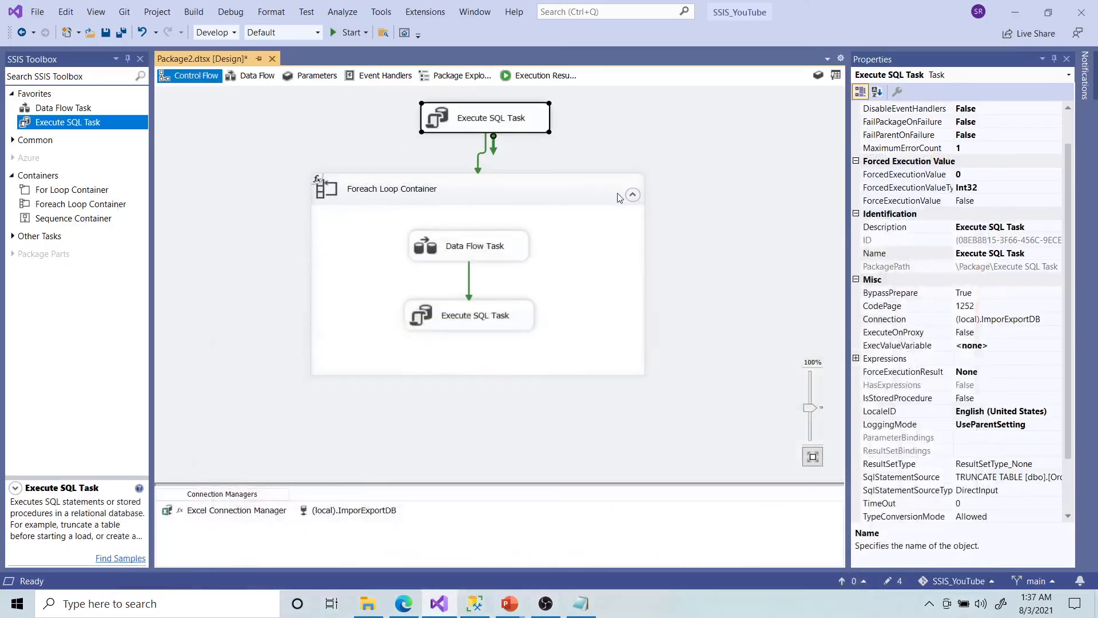
left_click(654, 133)
left_click_drag(515, 116, 502, 117)
left_click(685, 166)
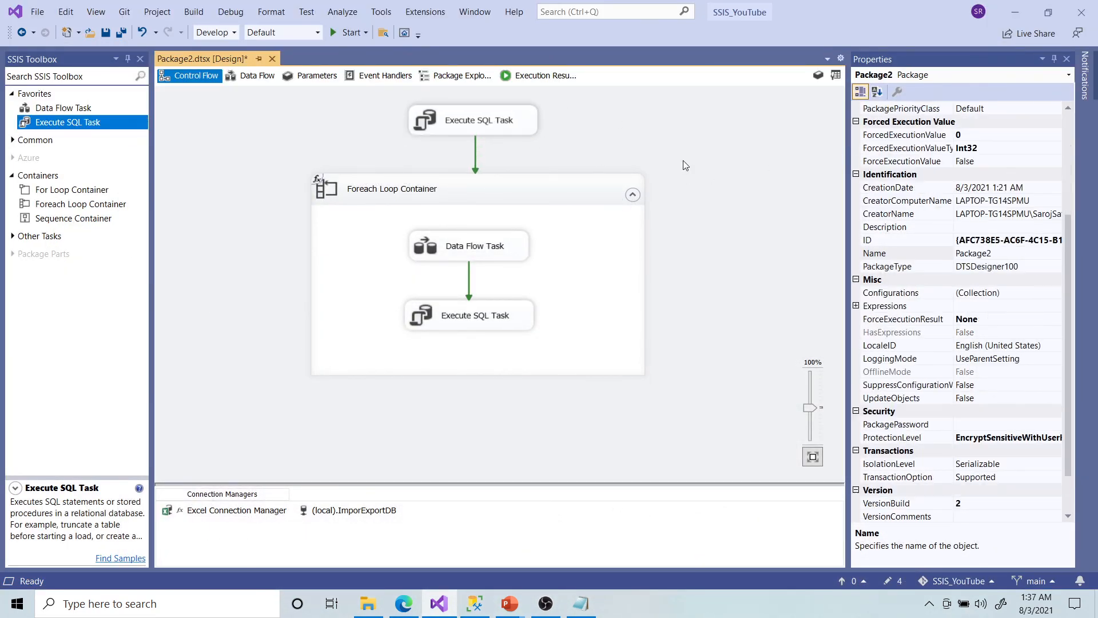
Run the package, stop debugging, and rerun the SELECT on OrderListWithFileDate in SQL Server Management Studio to check the load
left_click(338, 36)
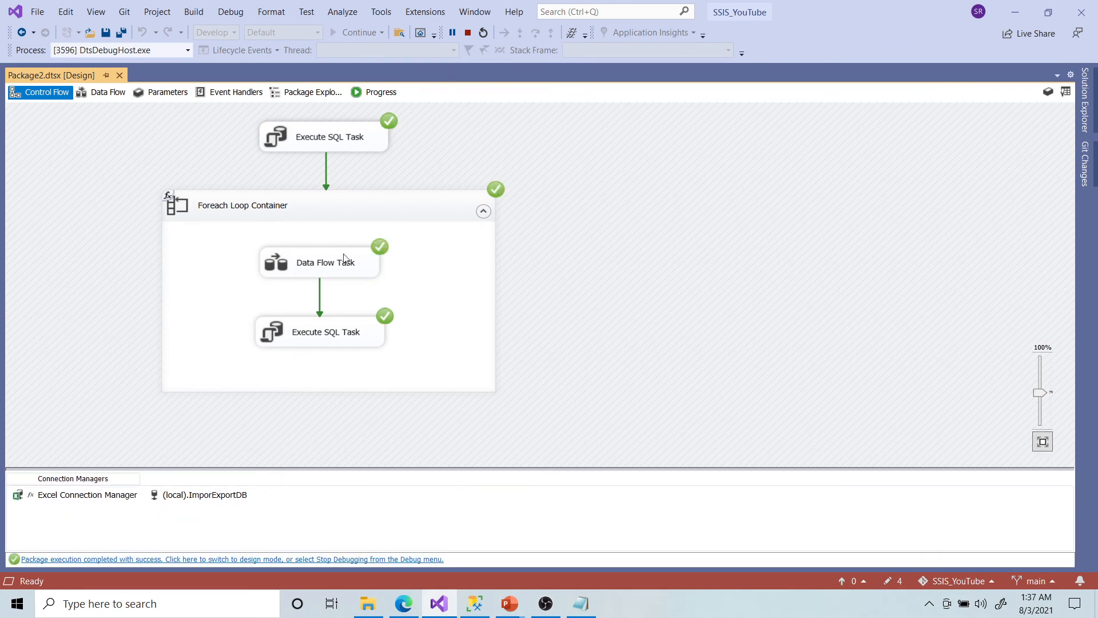
left_click(469, 34)
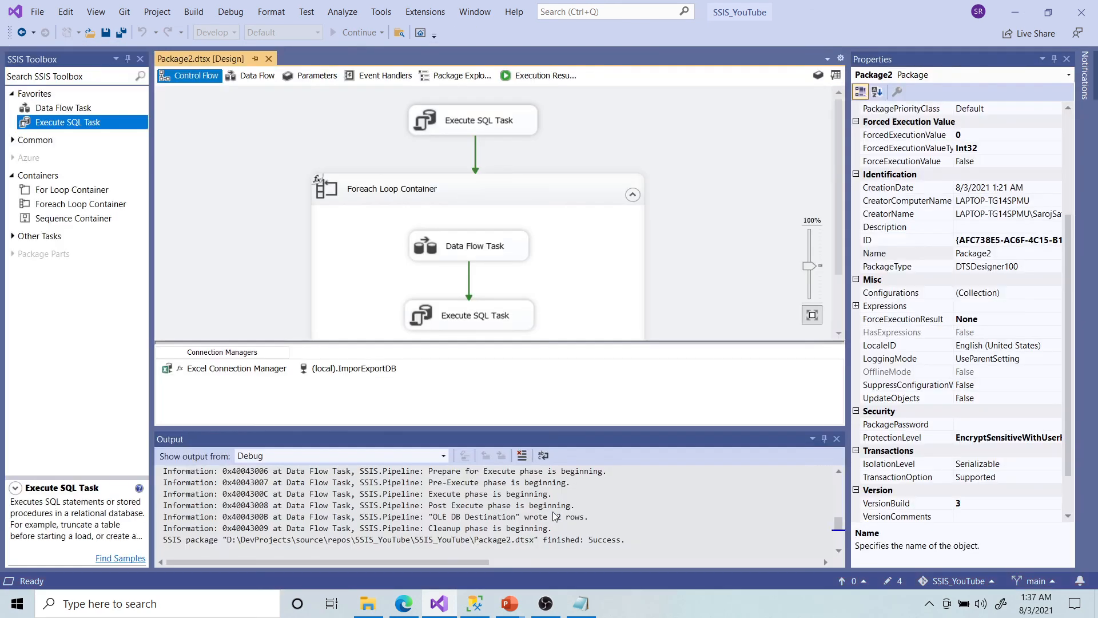
left_click(475, 603)
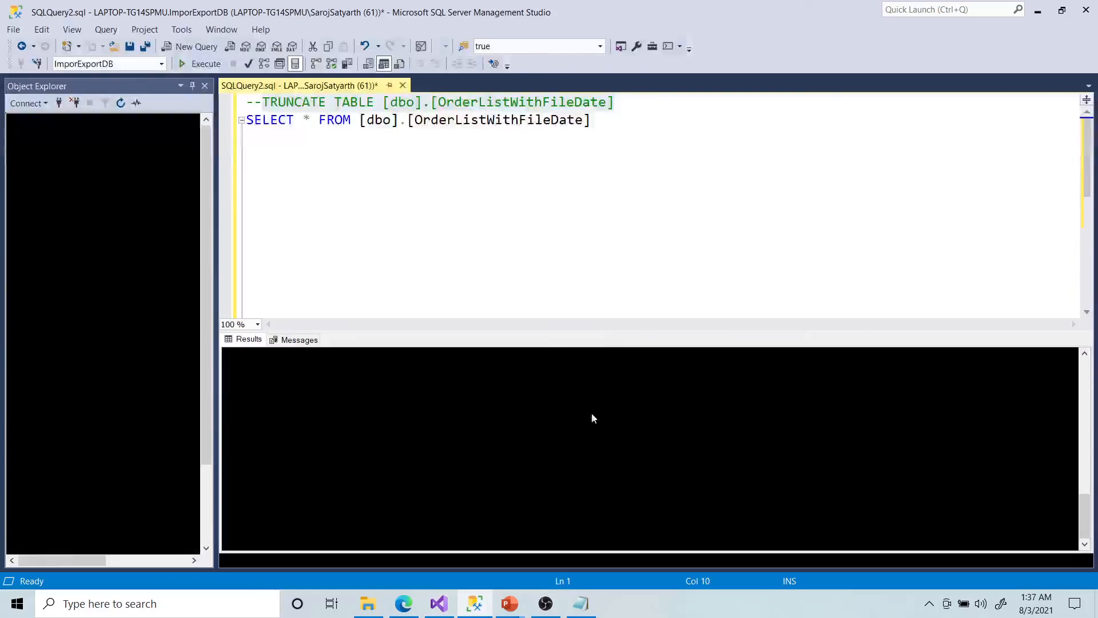
left_click(300, 176)
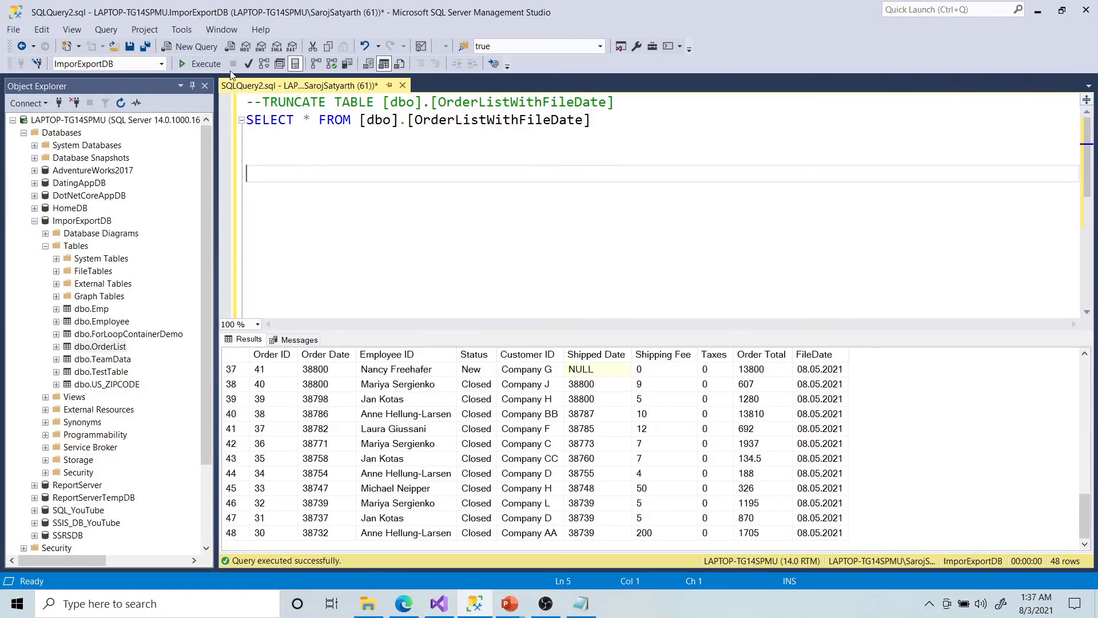
key("F5")
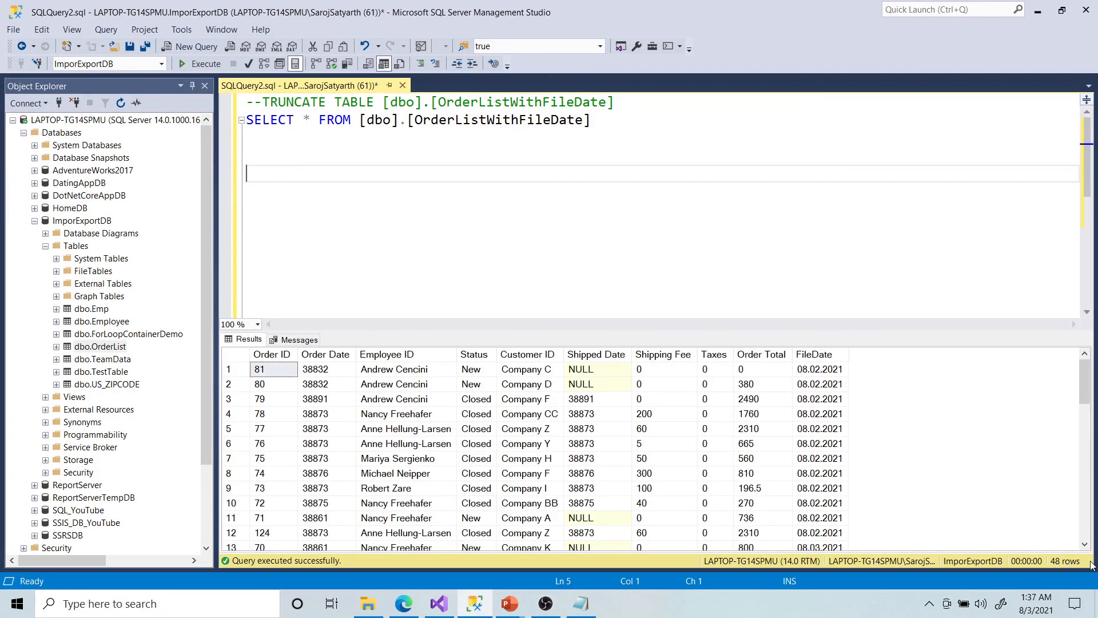
Run the package from Visual Studio a second time, requery OrderListWithFileDate in SQL Server Management Studio, and return to Visual Studio
left_click(438, 604)
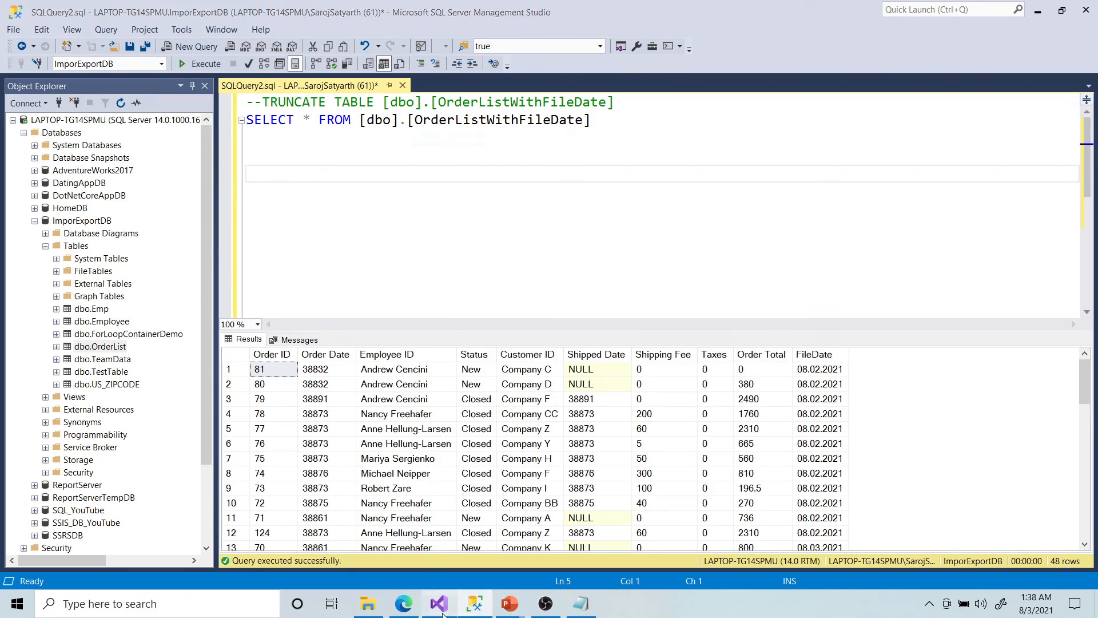
left_click(347, 32)
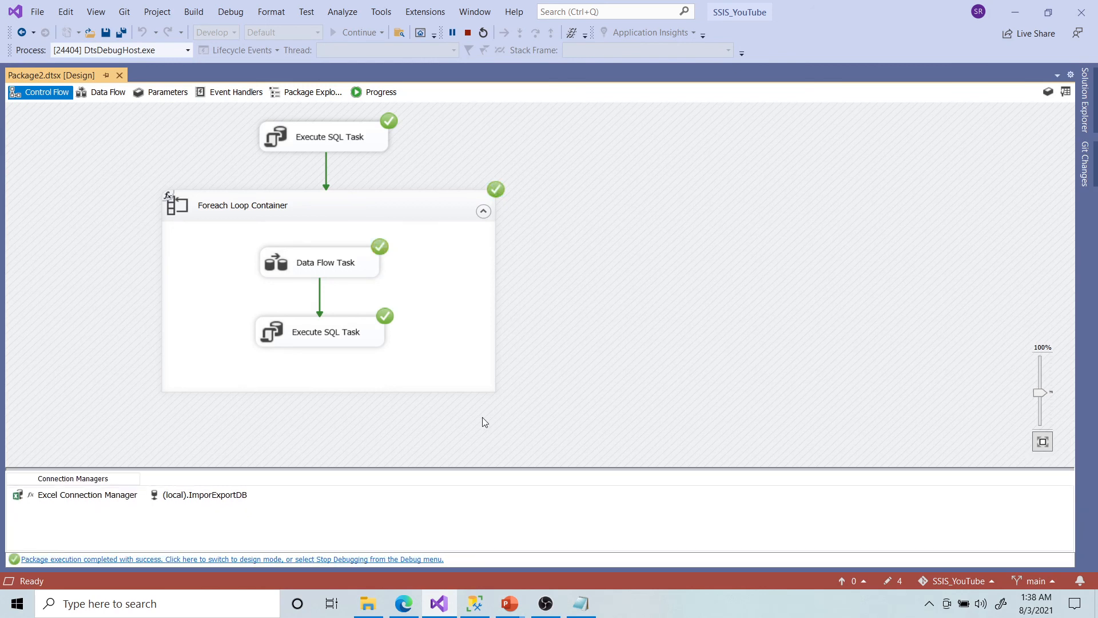
left_click(475, 604)
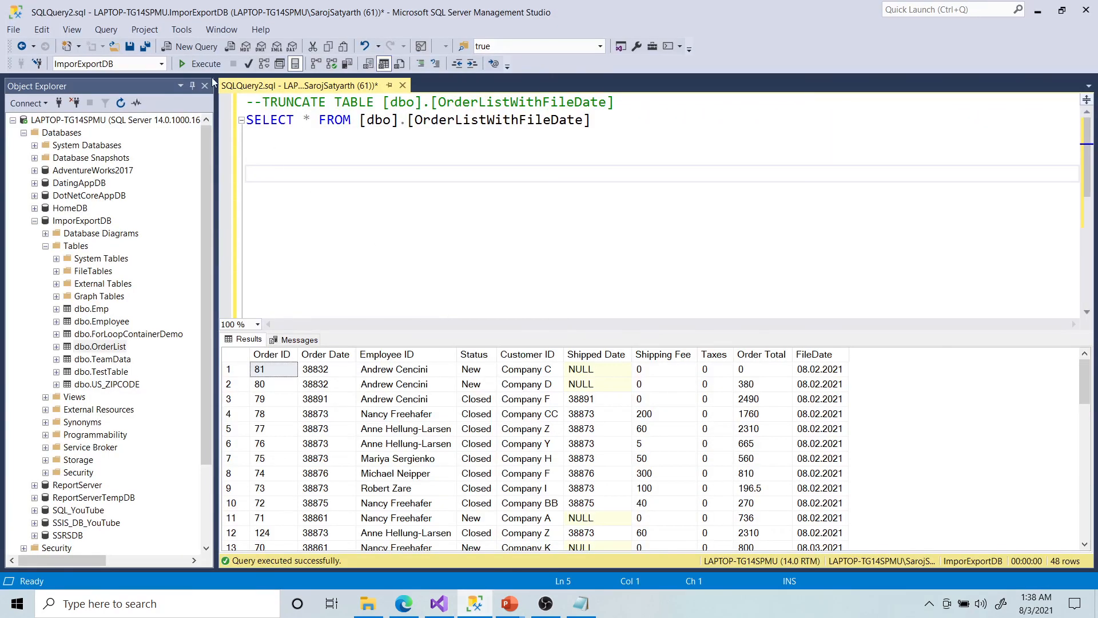
left_click(199, 68)
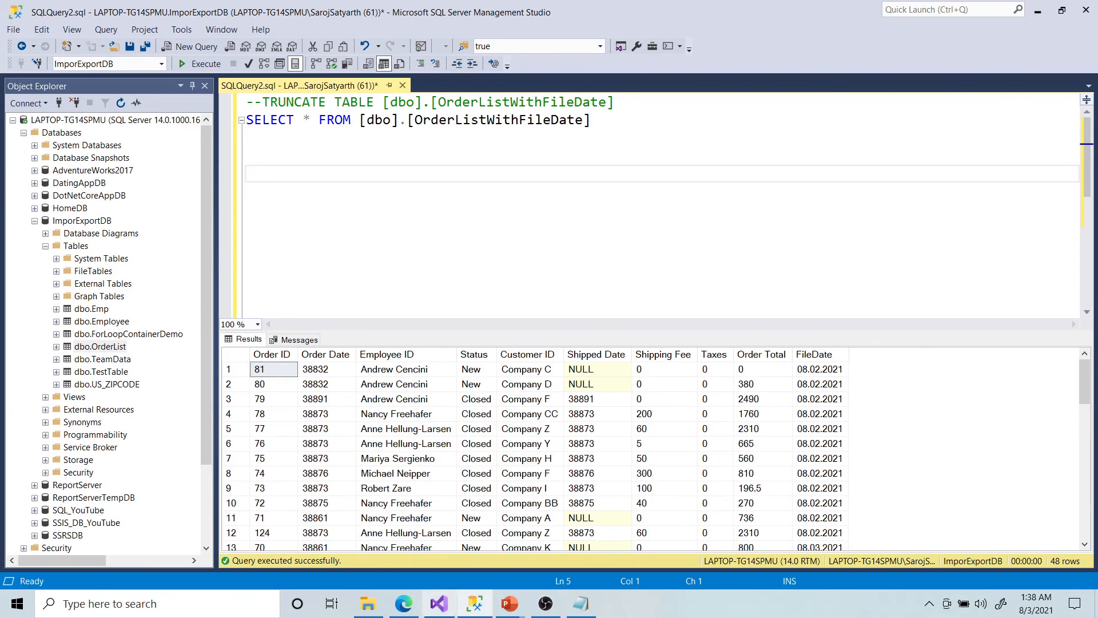
left_click(446, 606)
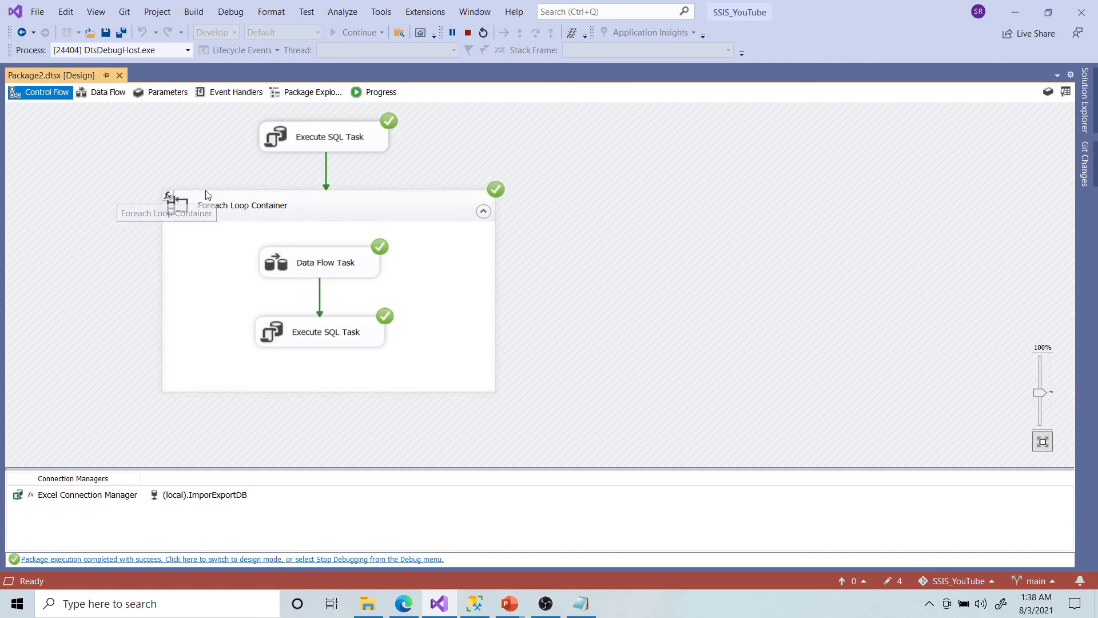